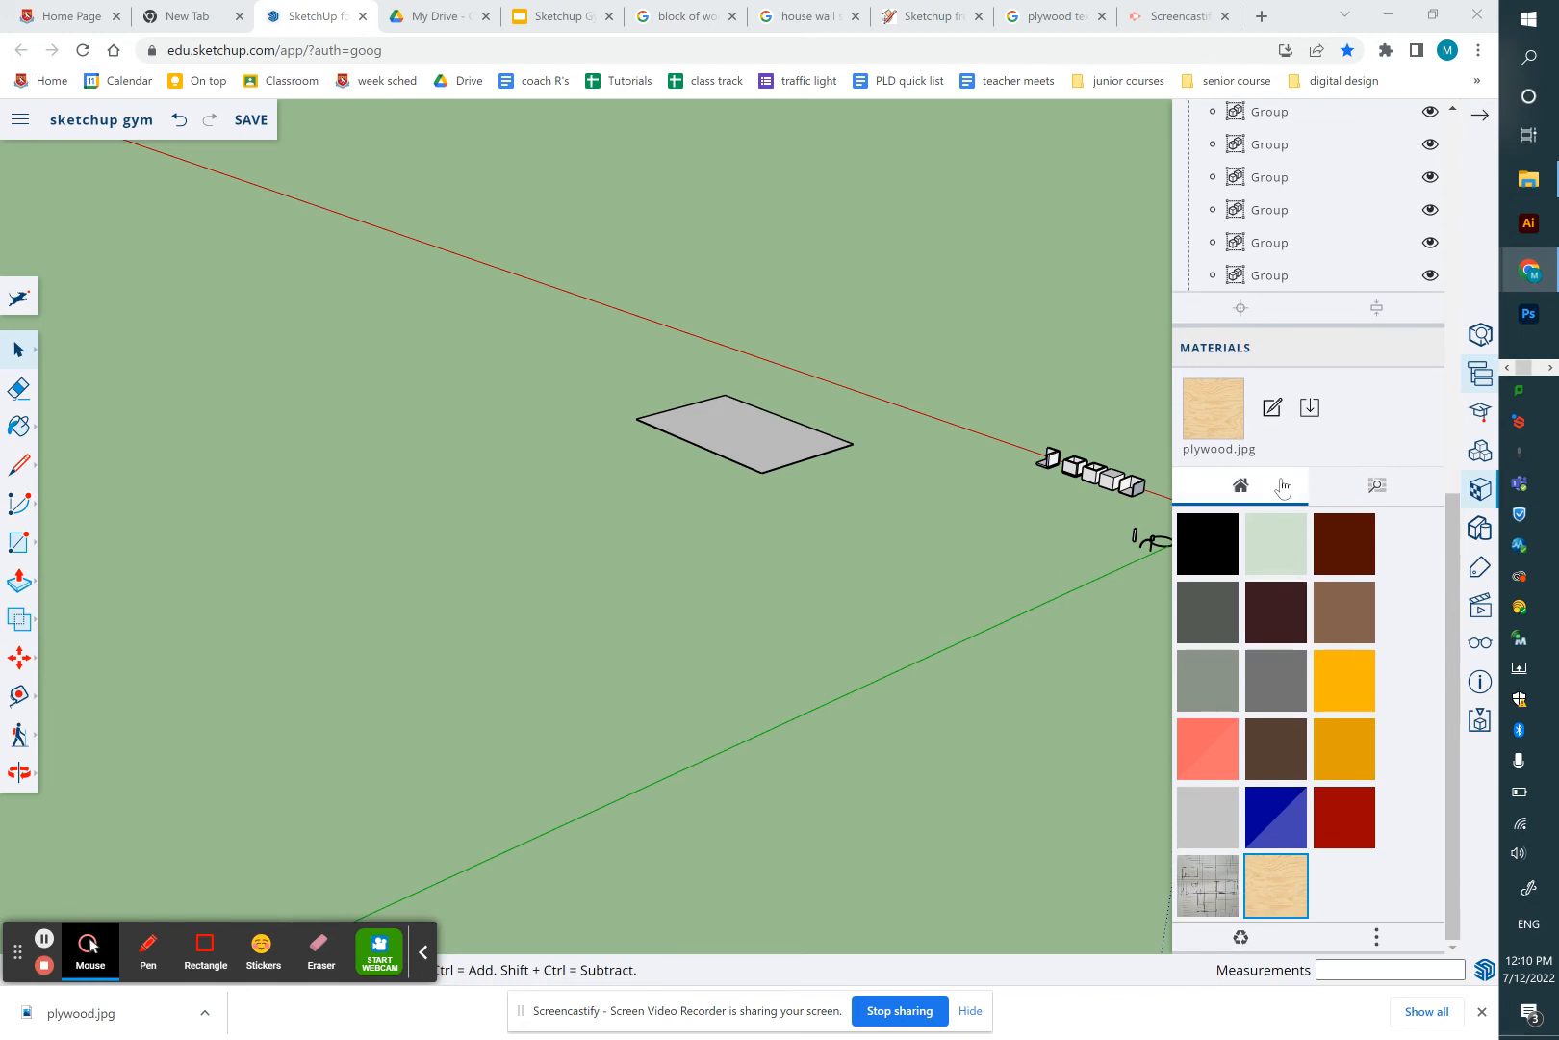
Browse the categories in the material library
left_click(1377, 484)
scroll(1316, 655, "down", 1)
scroll(1315, 654, "down", 2)
scroll(1316, 654, "up", 3)
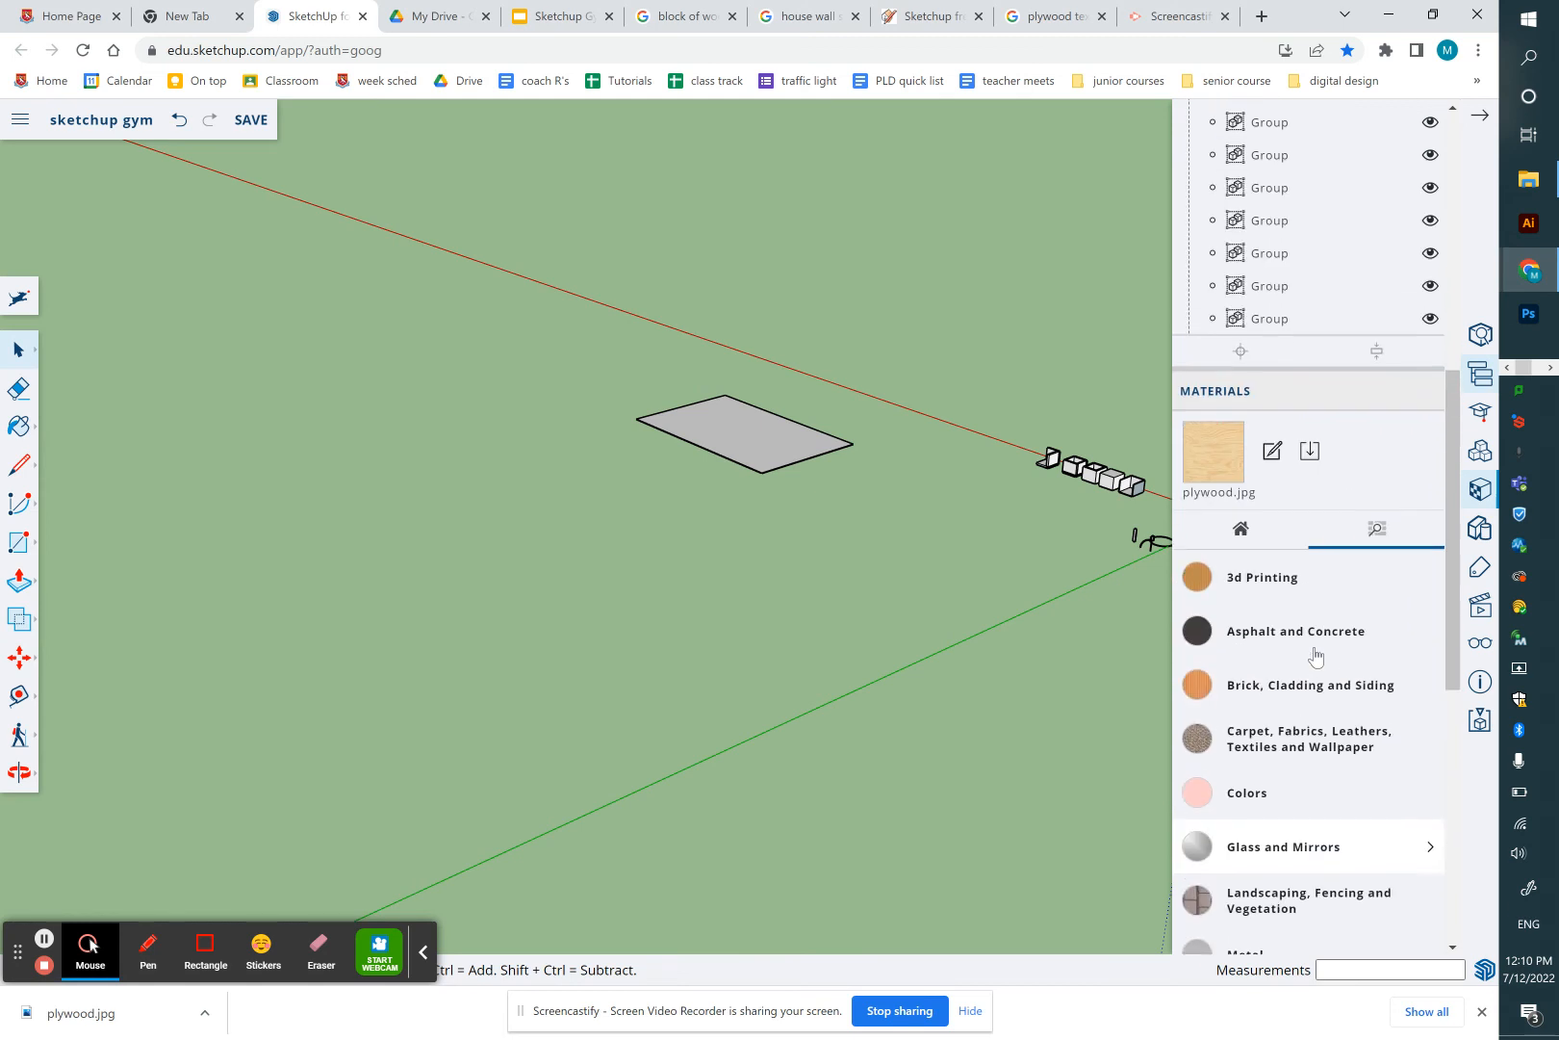
scroll(1136, 482, "up", 3)
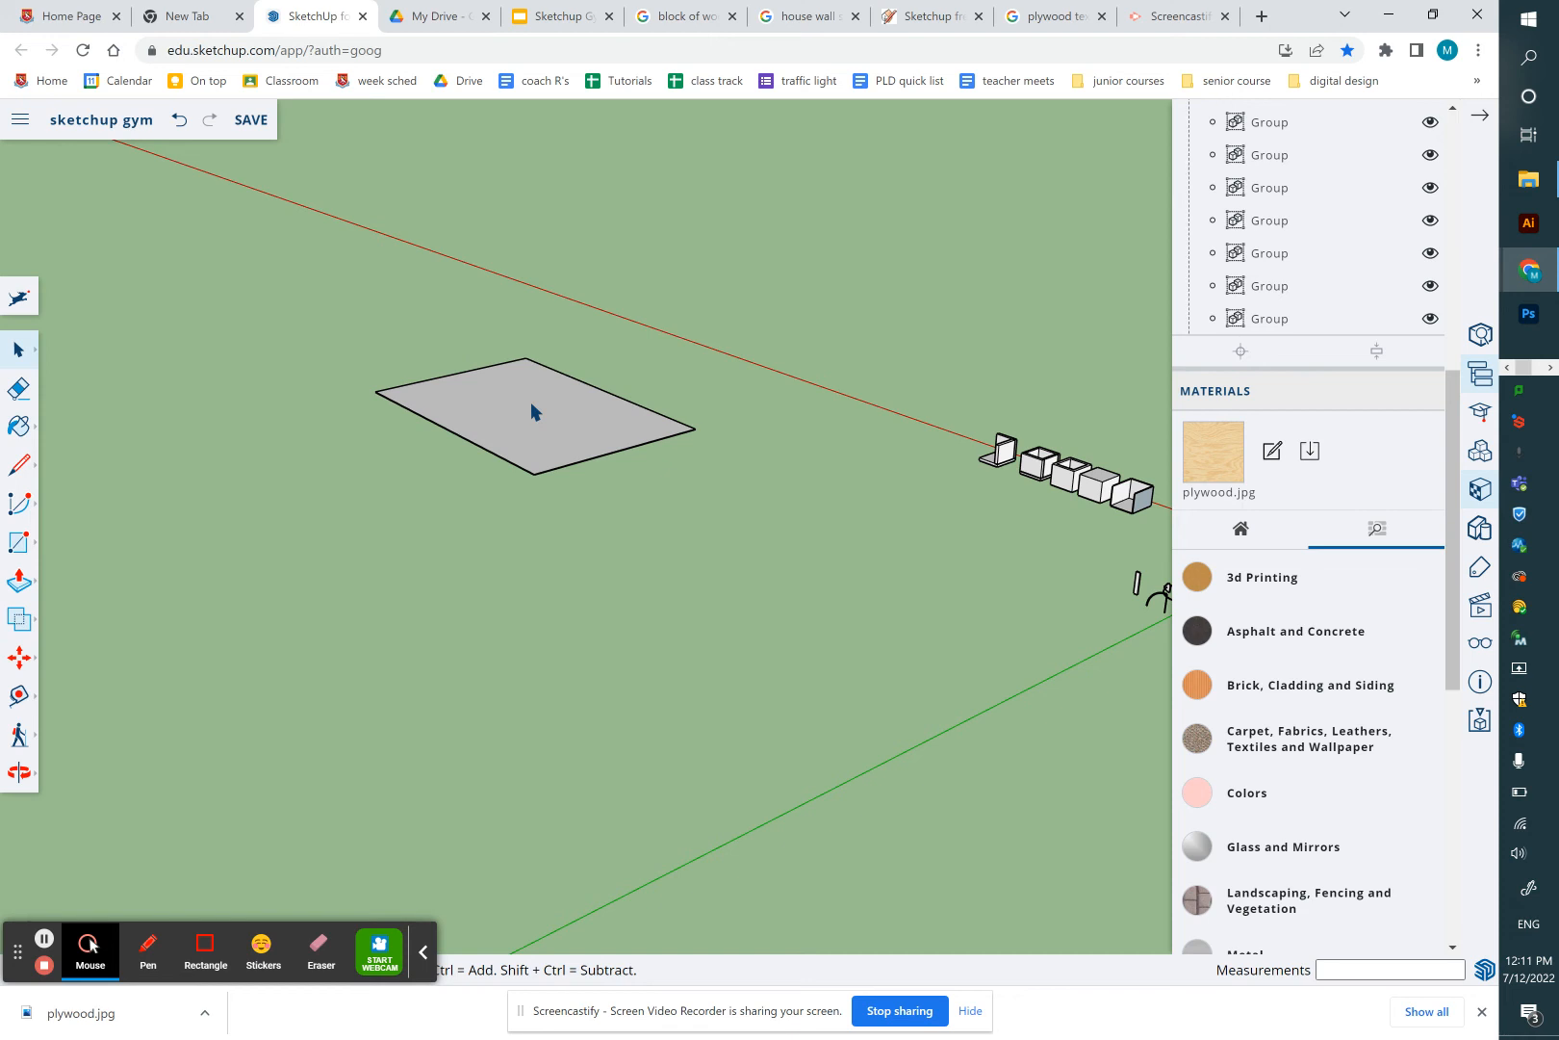
Draw a 5000 by 3000 mm rectangle on the ground, beside the existing rectangle
key("o")
left_click_drag(532, 394, 571, 405)
scroll(578, 373, "down", 4)
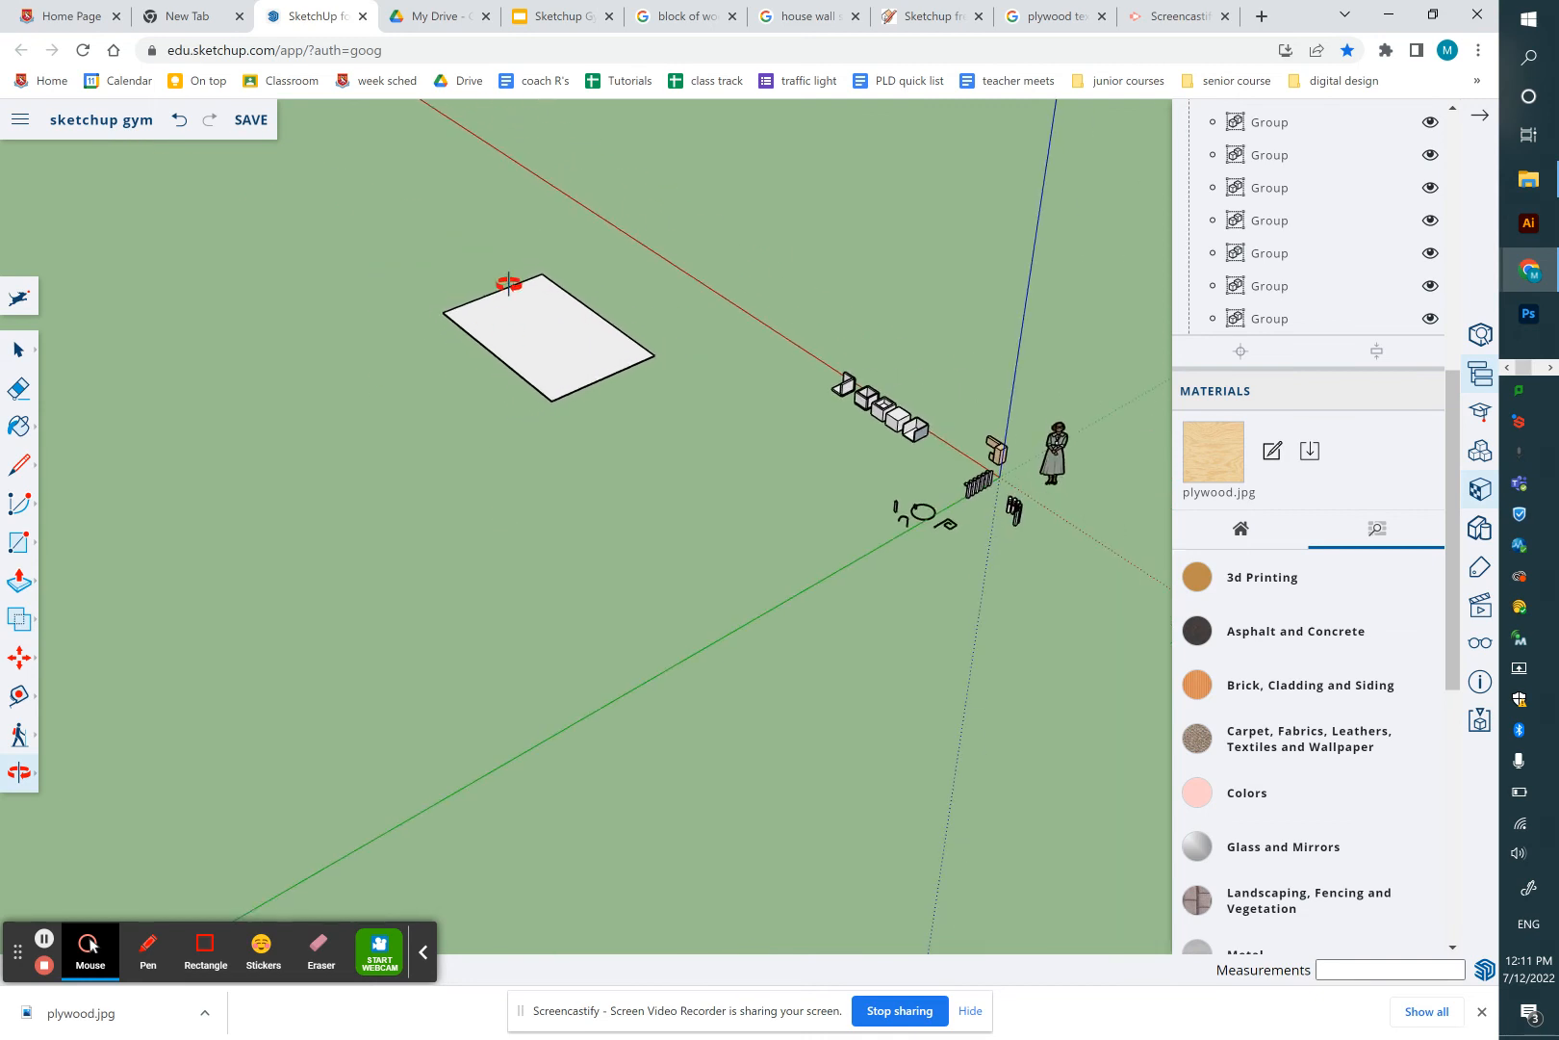
scroll(509, 283, "up", 2)
left_click(19, 541)
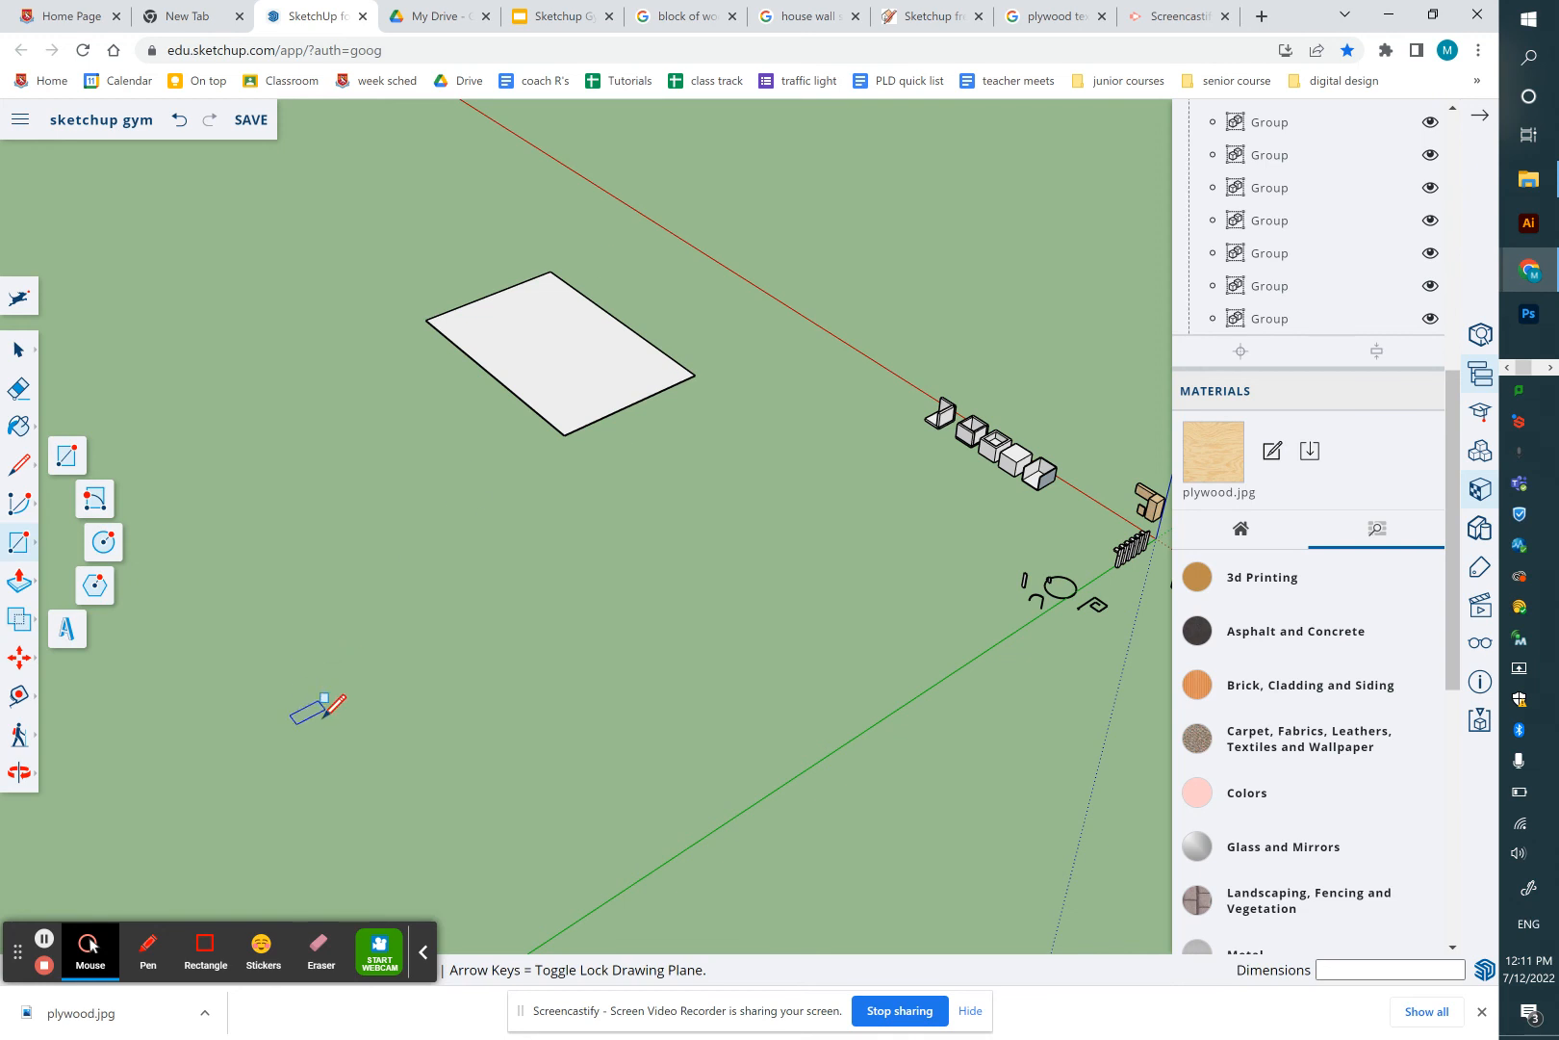
left_click(326, 717)
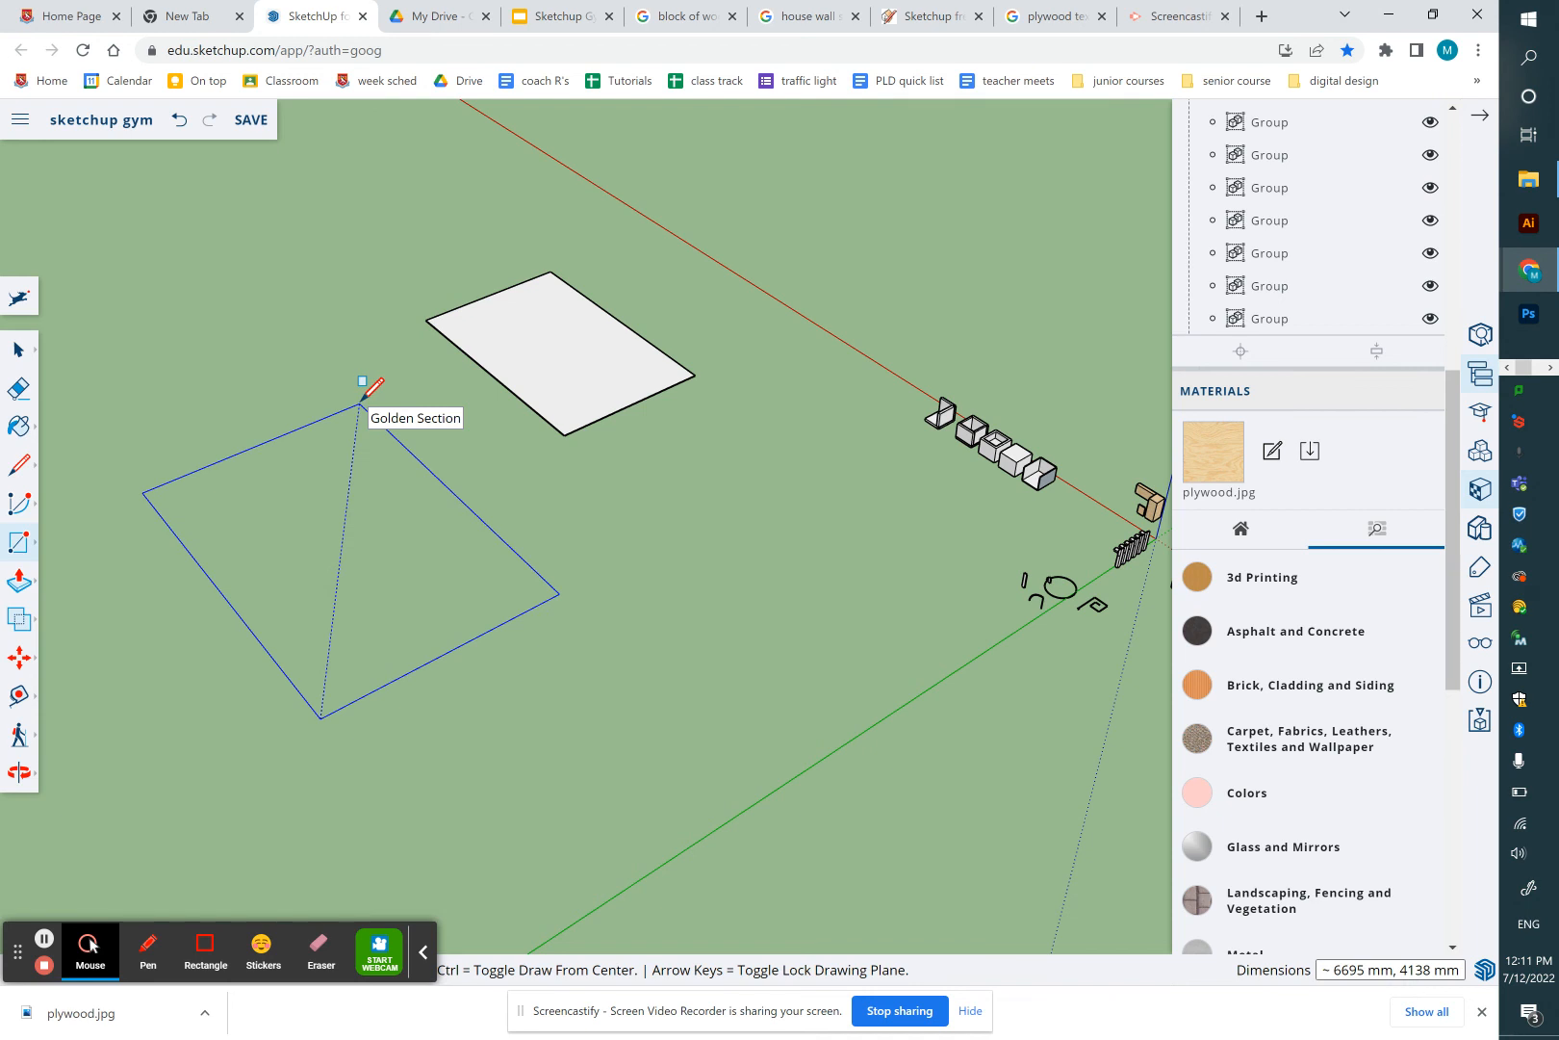
type("5")
key("Return")
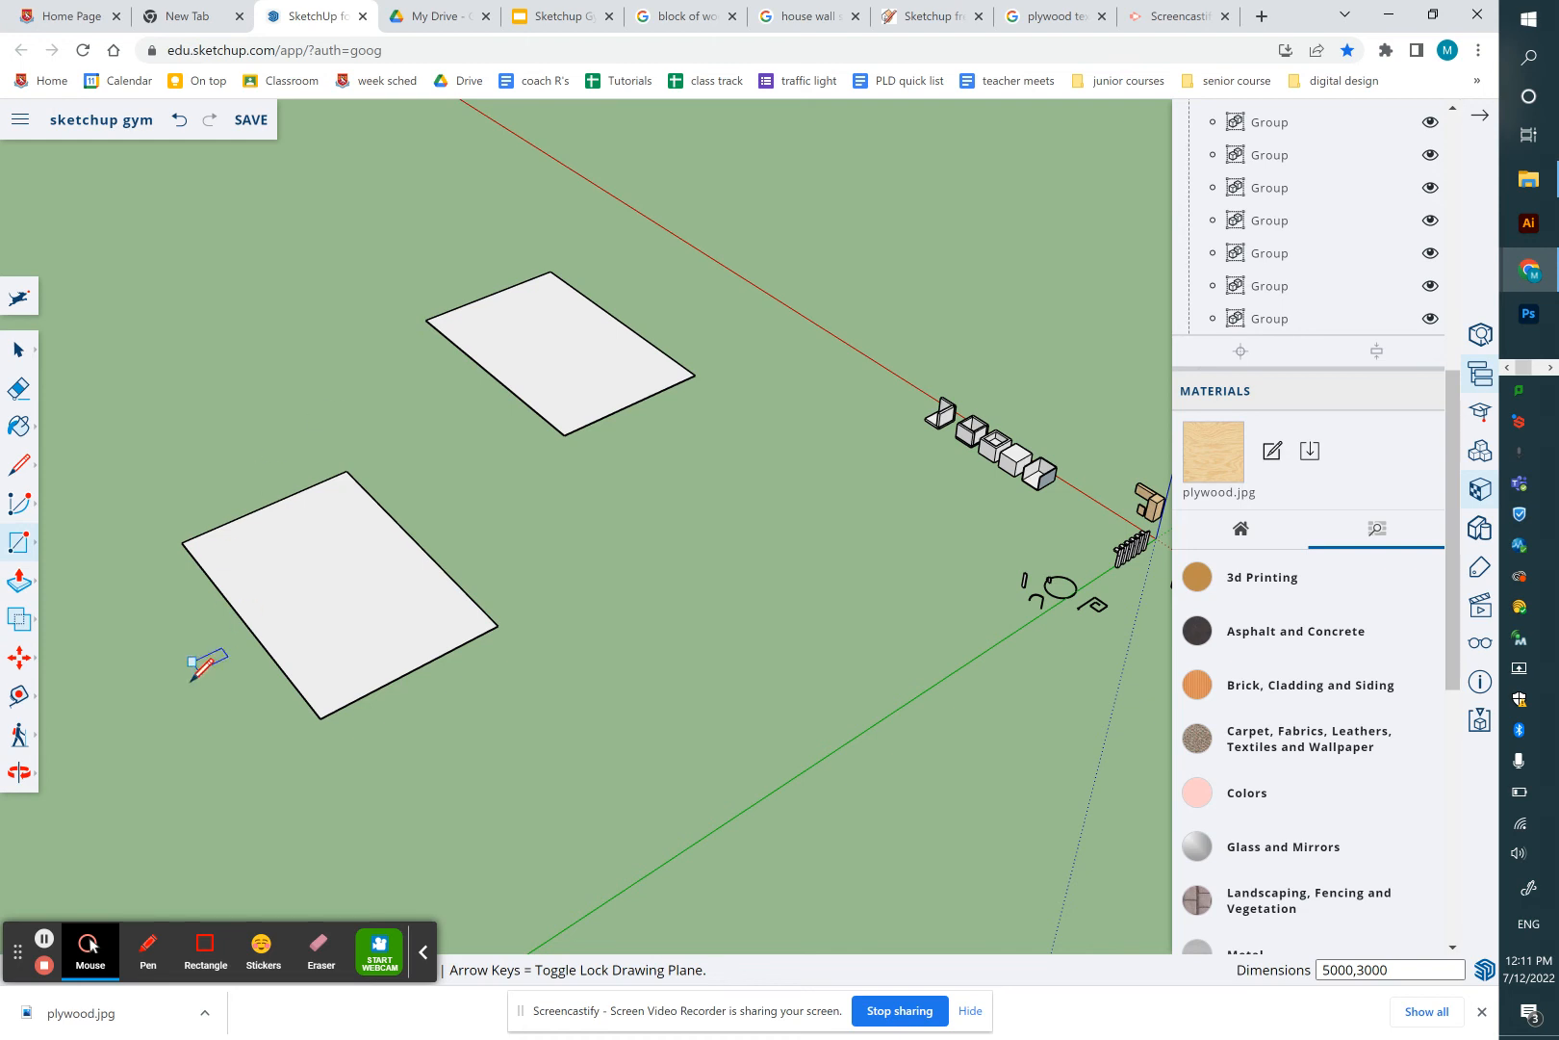
Switch to File Explorer and open the floor plan photo 20220712_115849 from Downloads in the Photos app
left_click(1529, 178)
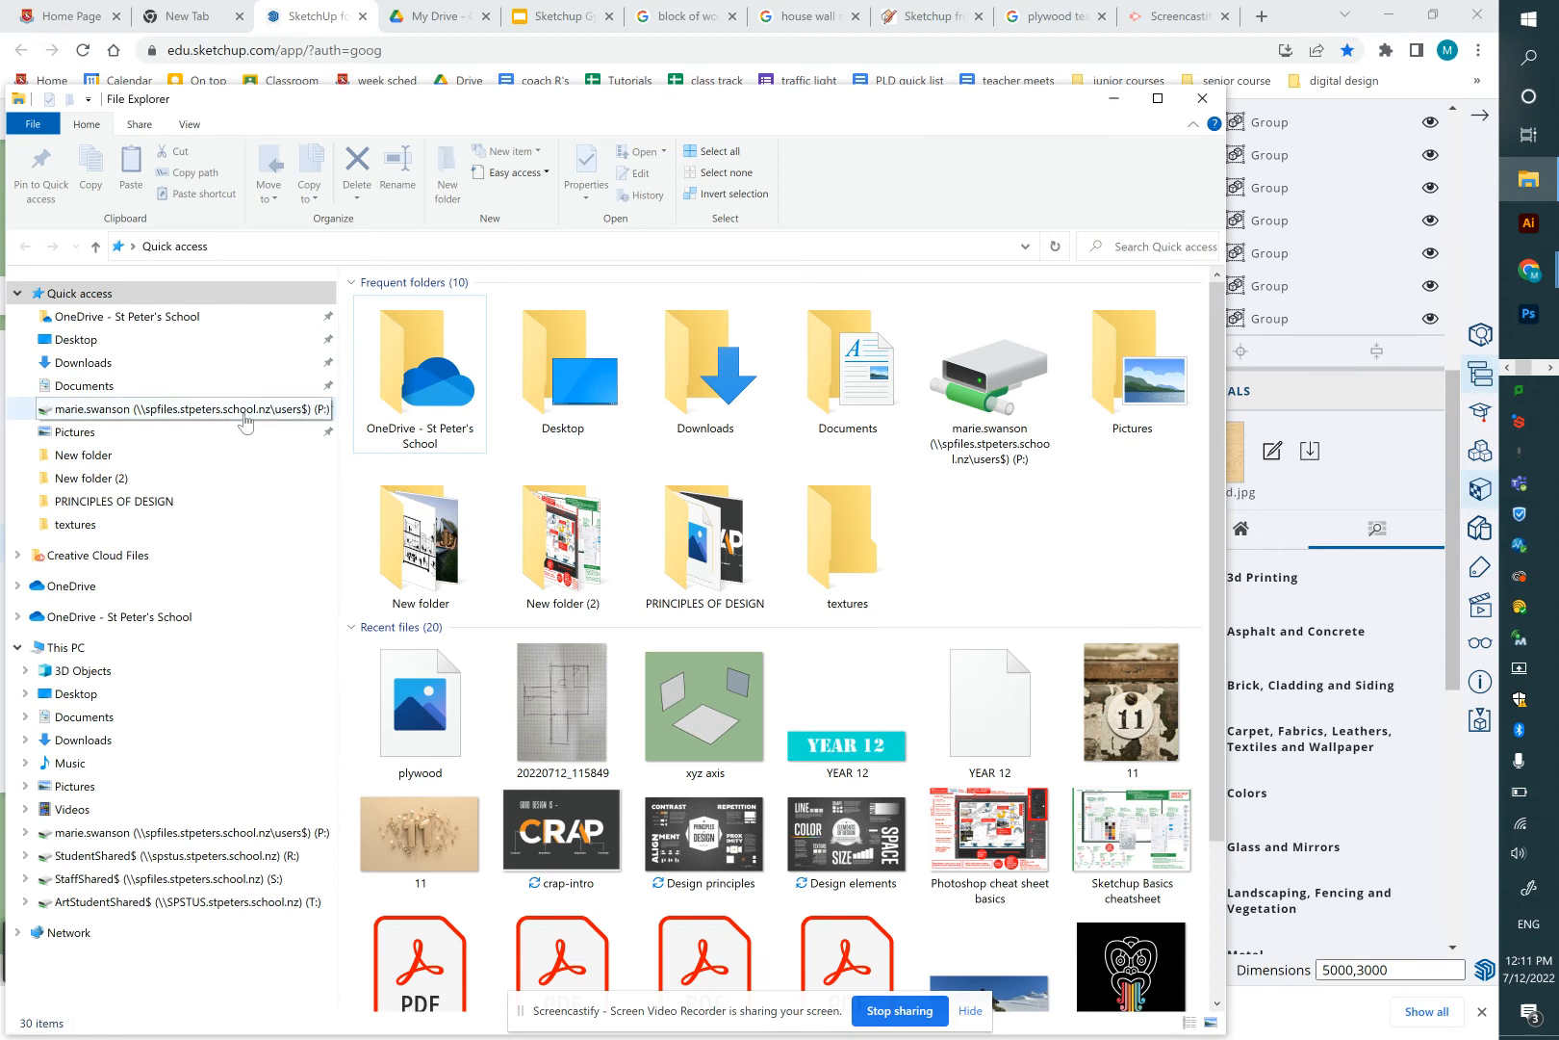
left_click(310, 364)
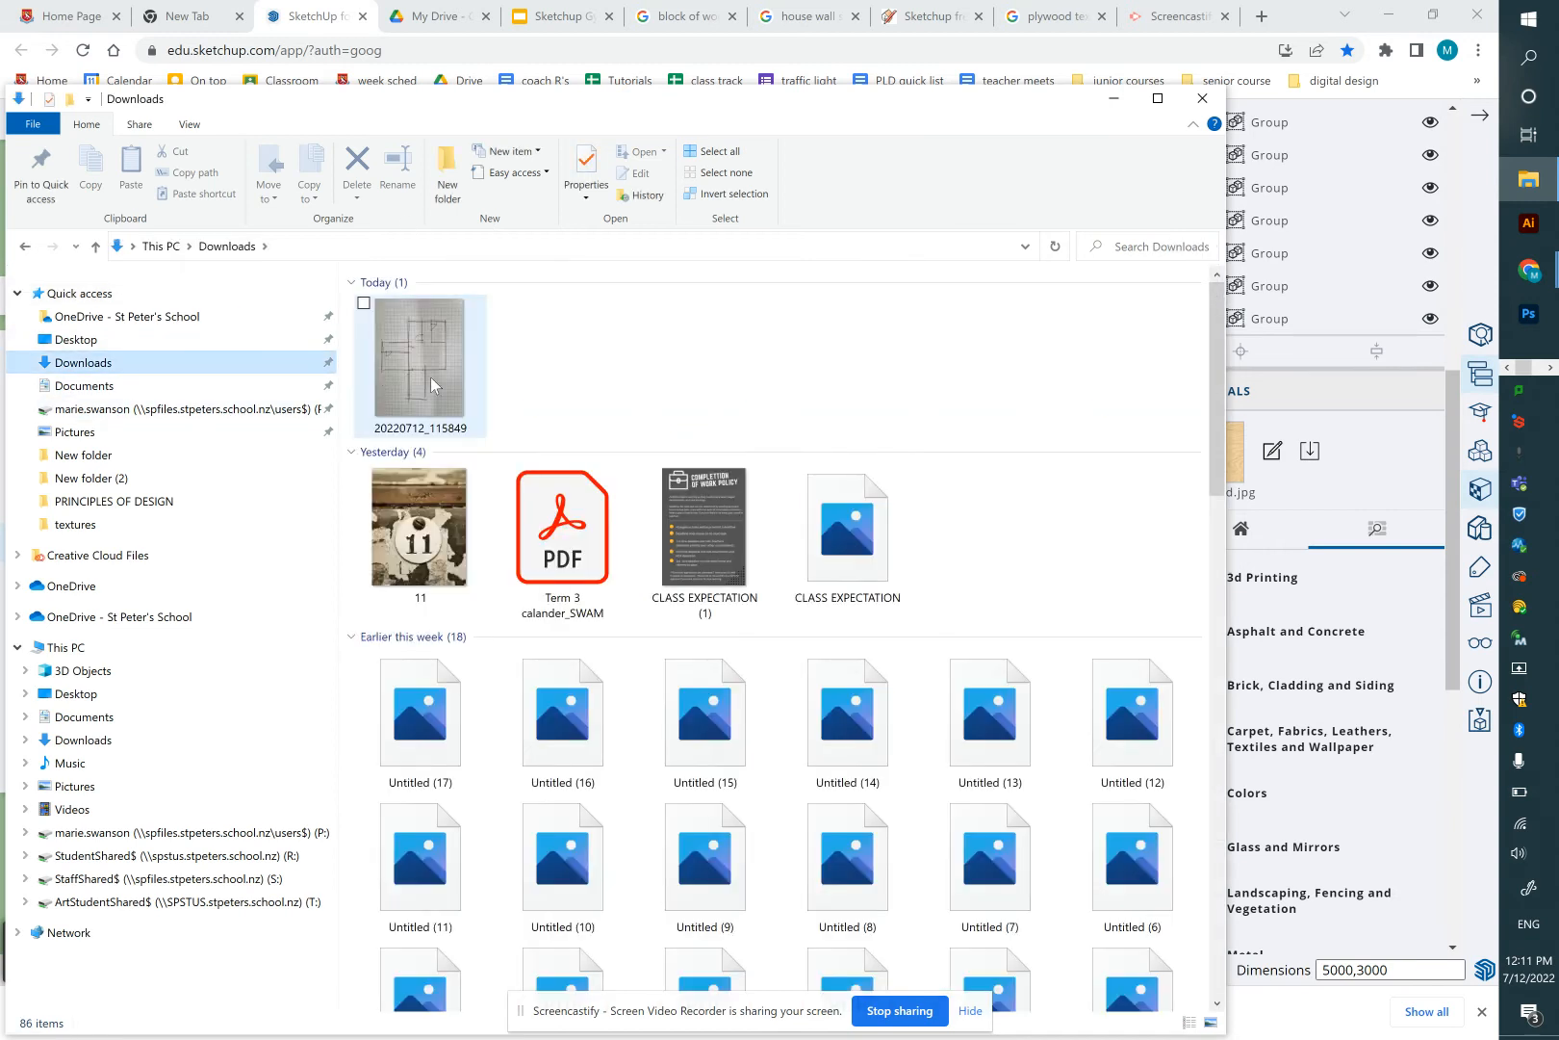
left_click(413, 388)
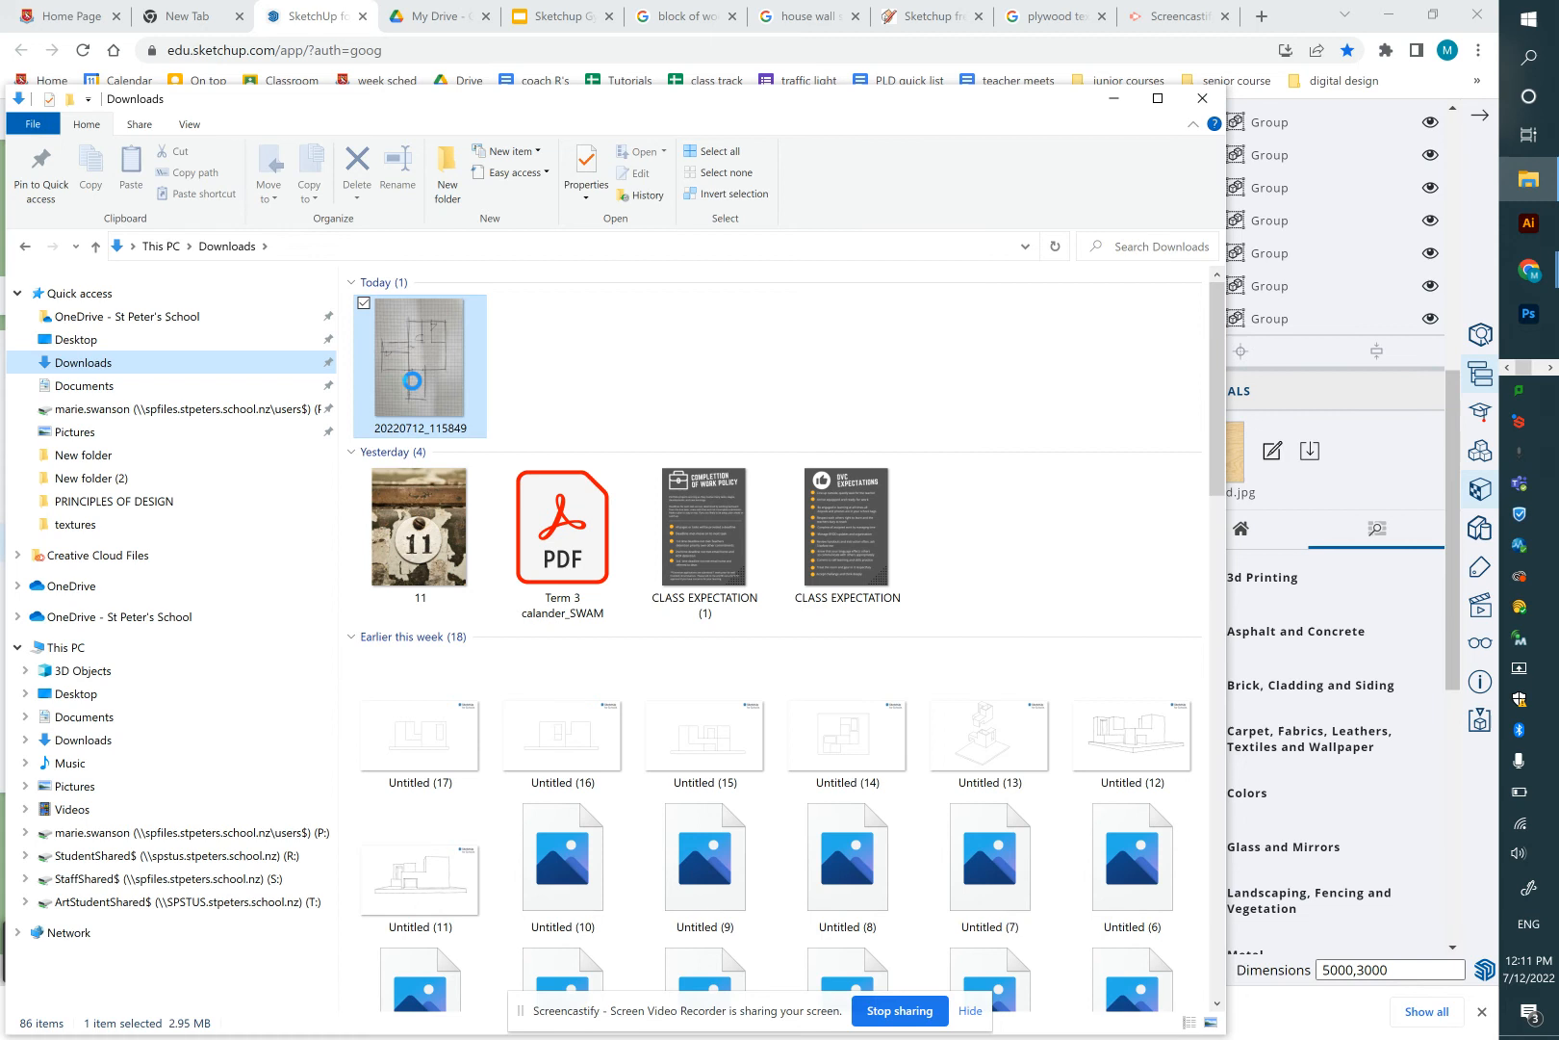
double_click(414, 388)
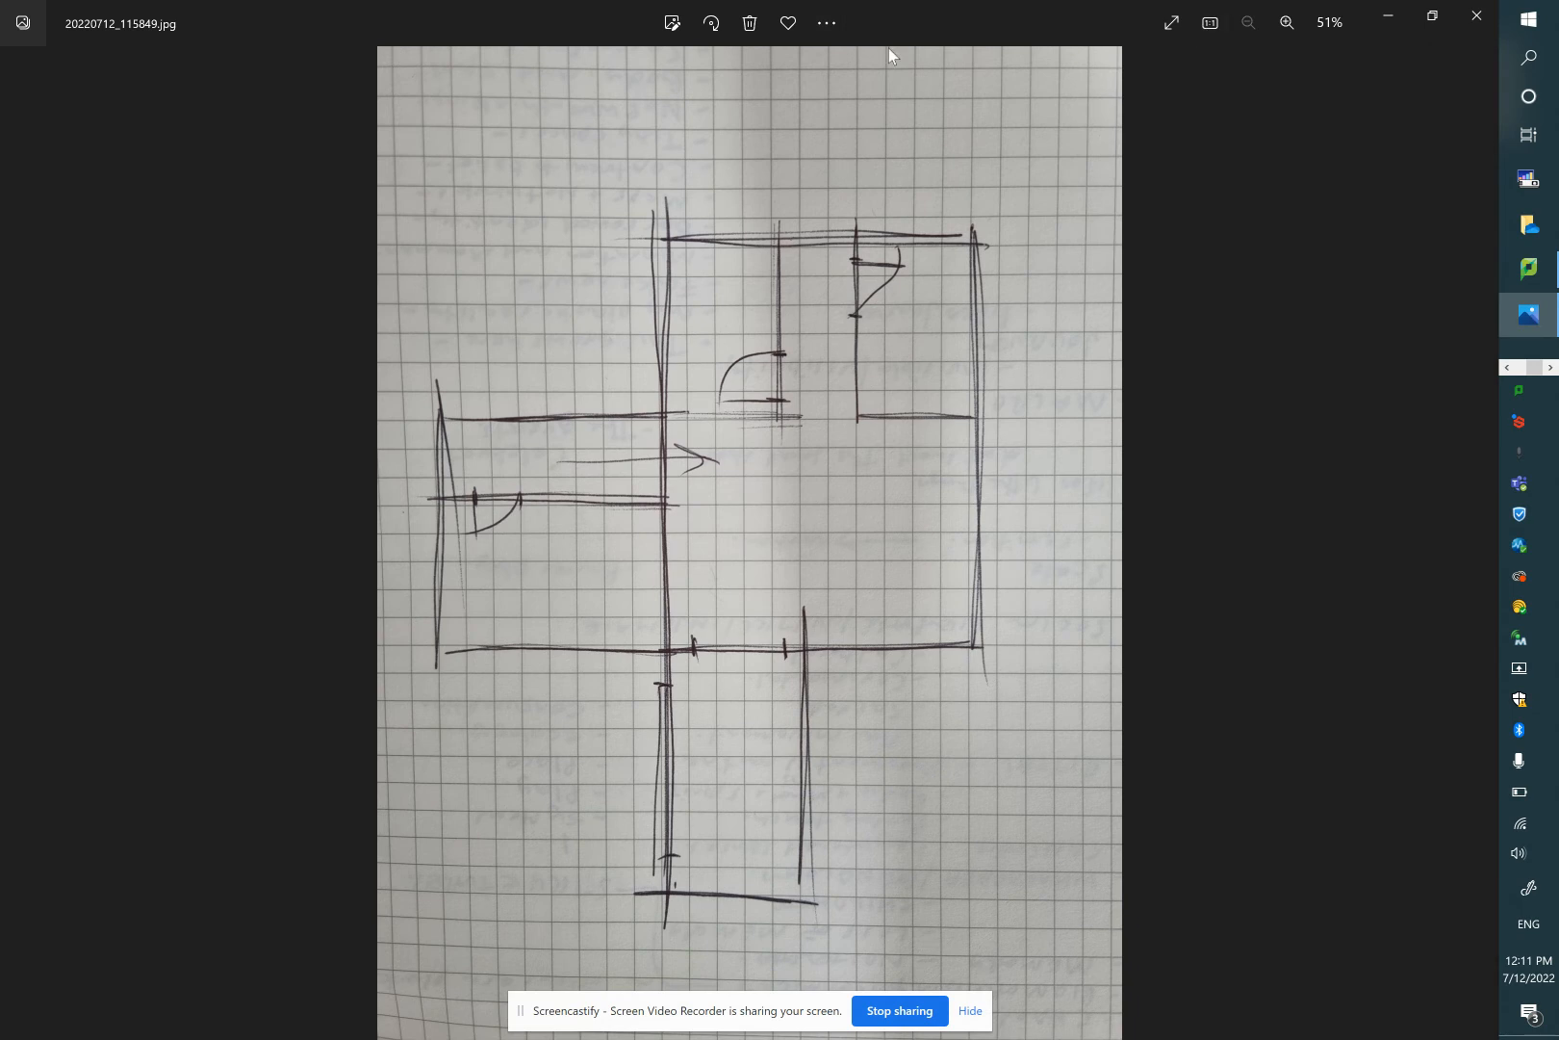
left_click(826, 22)
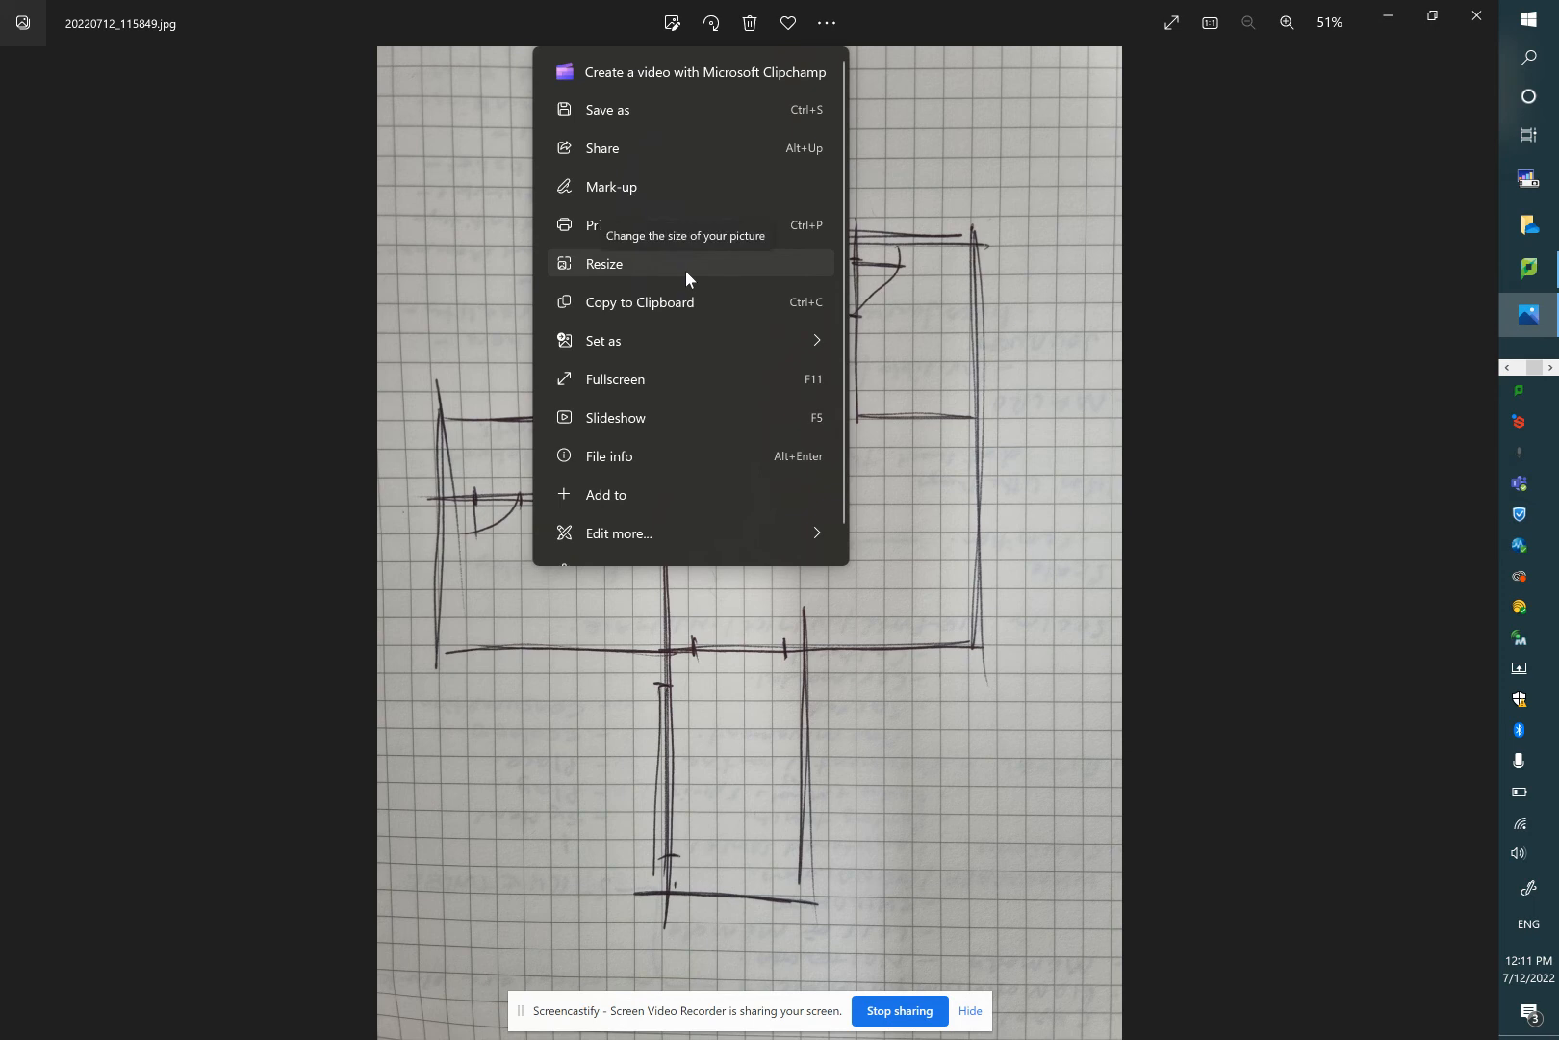
scroll(687, 269, "down", 1)
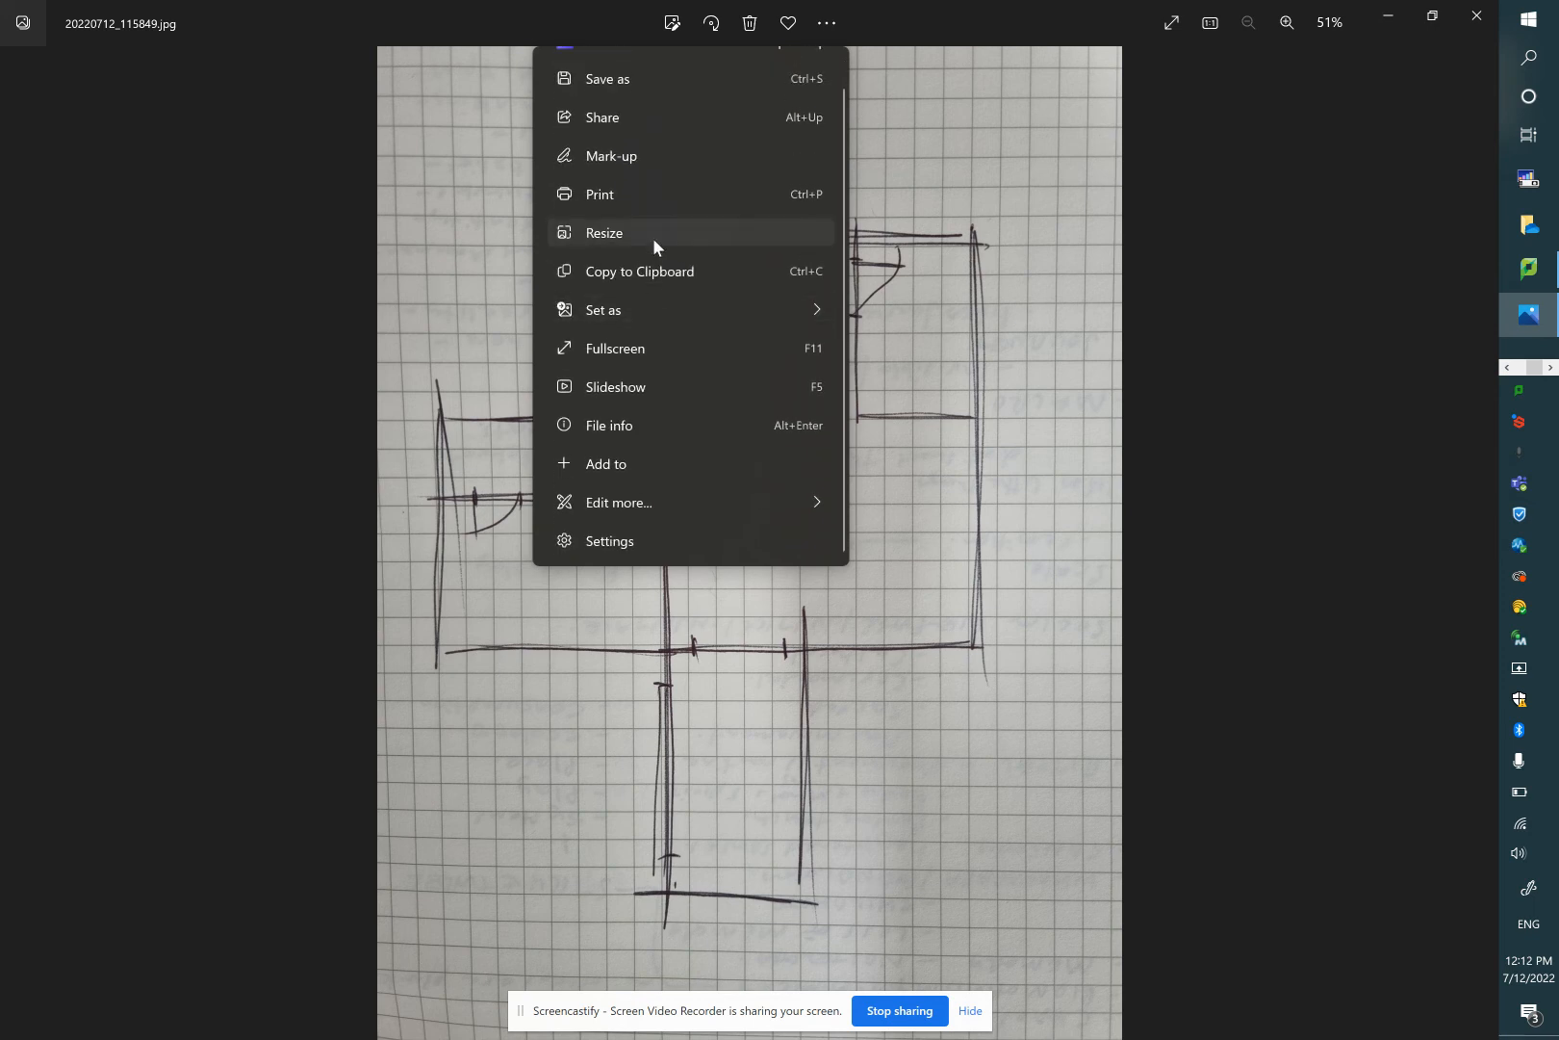
left_click(653, 238)
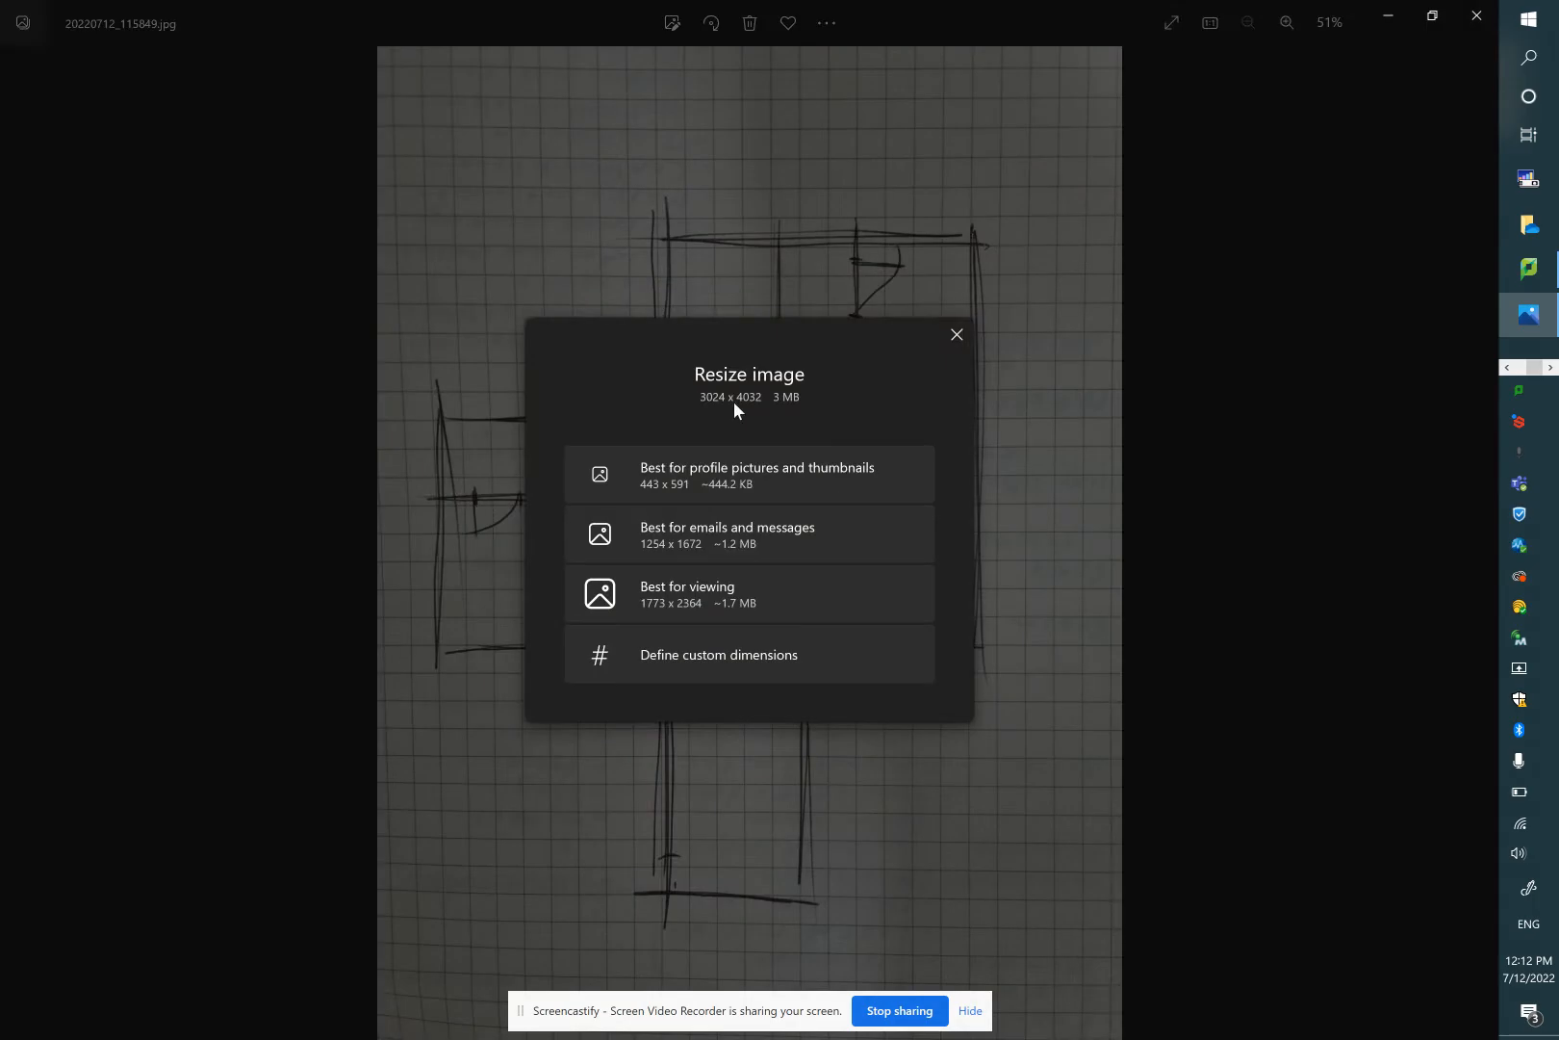
left_click(954, 335)
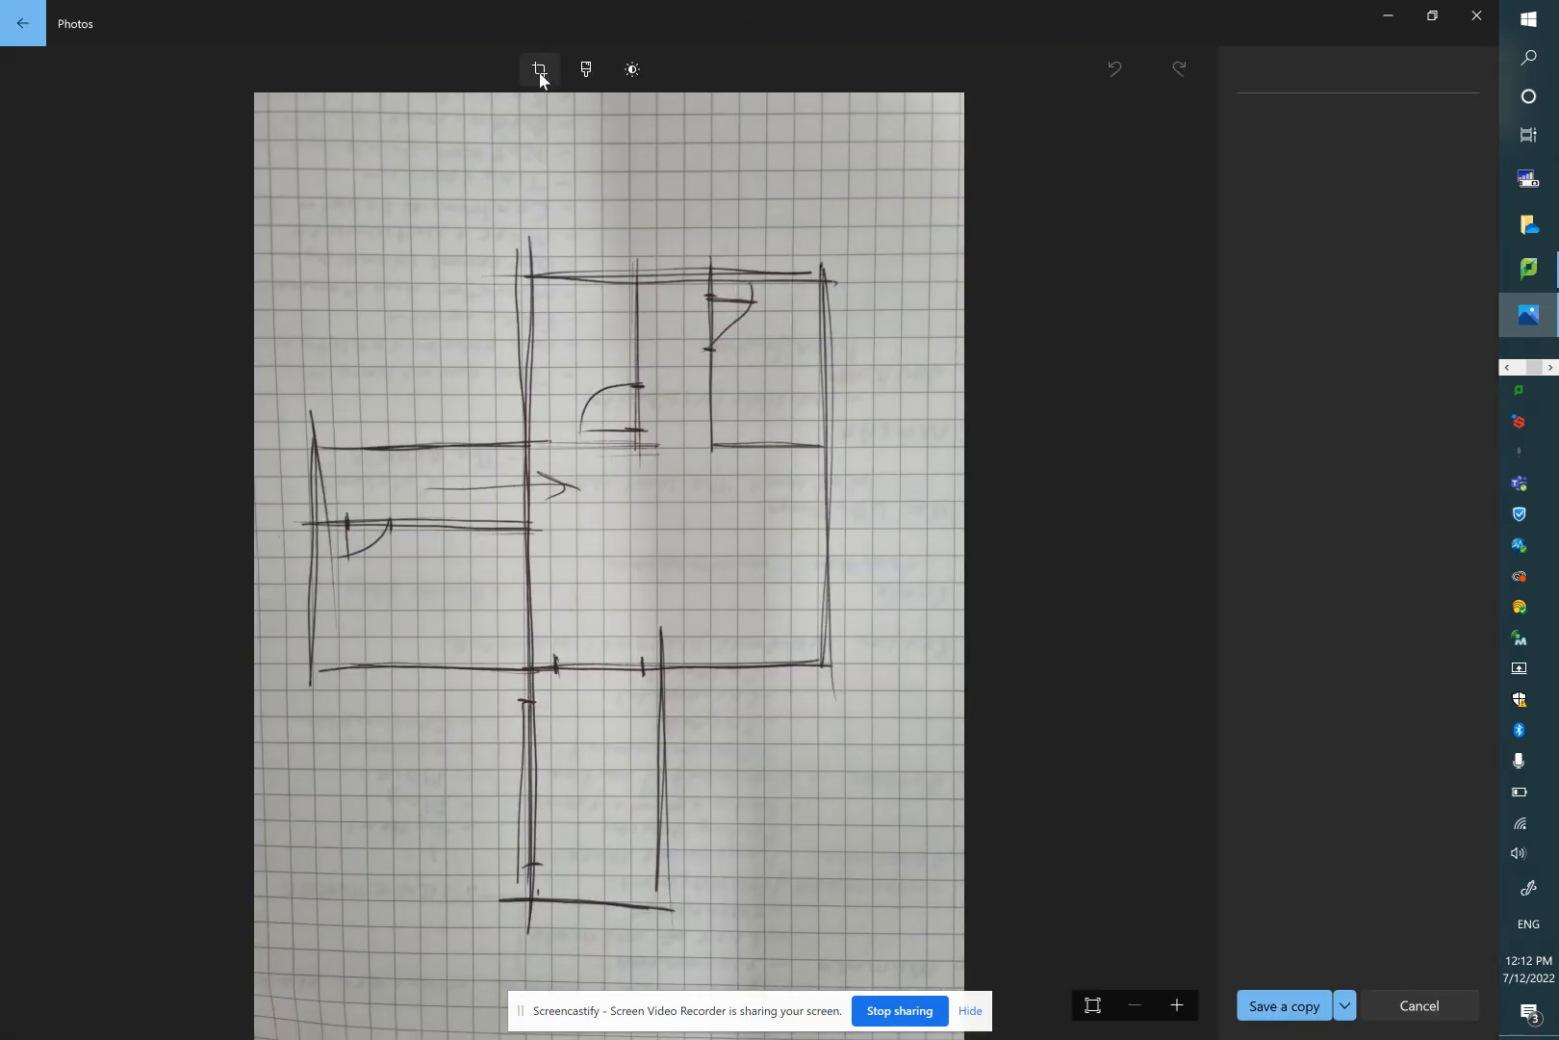
Crop the floor plan photo closely around the sketched walls, removing the empty paper margins
left_click(540, 73)
left_click_drag(937, 128, 820, 291)
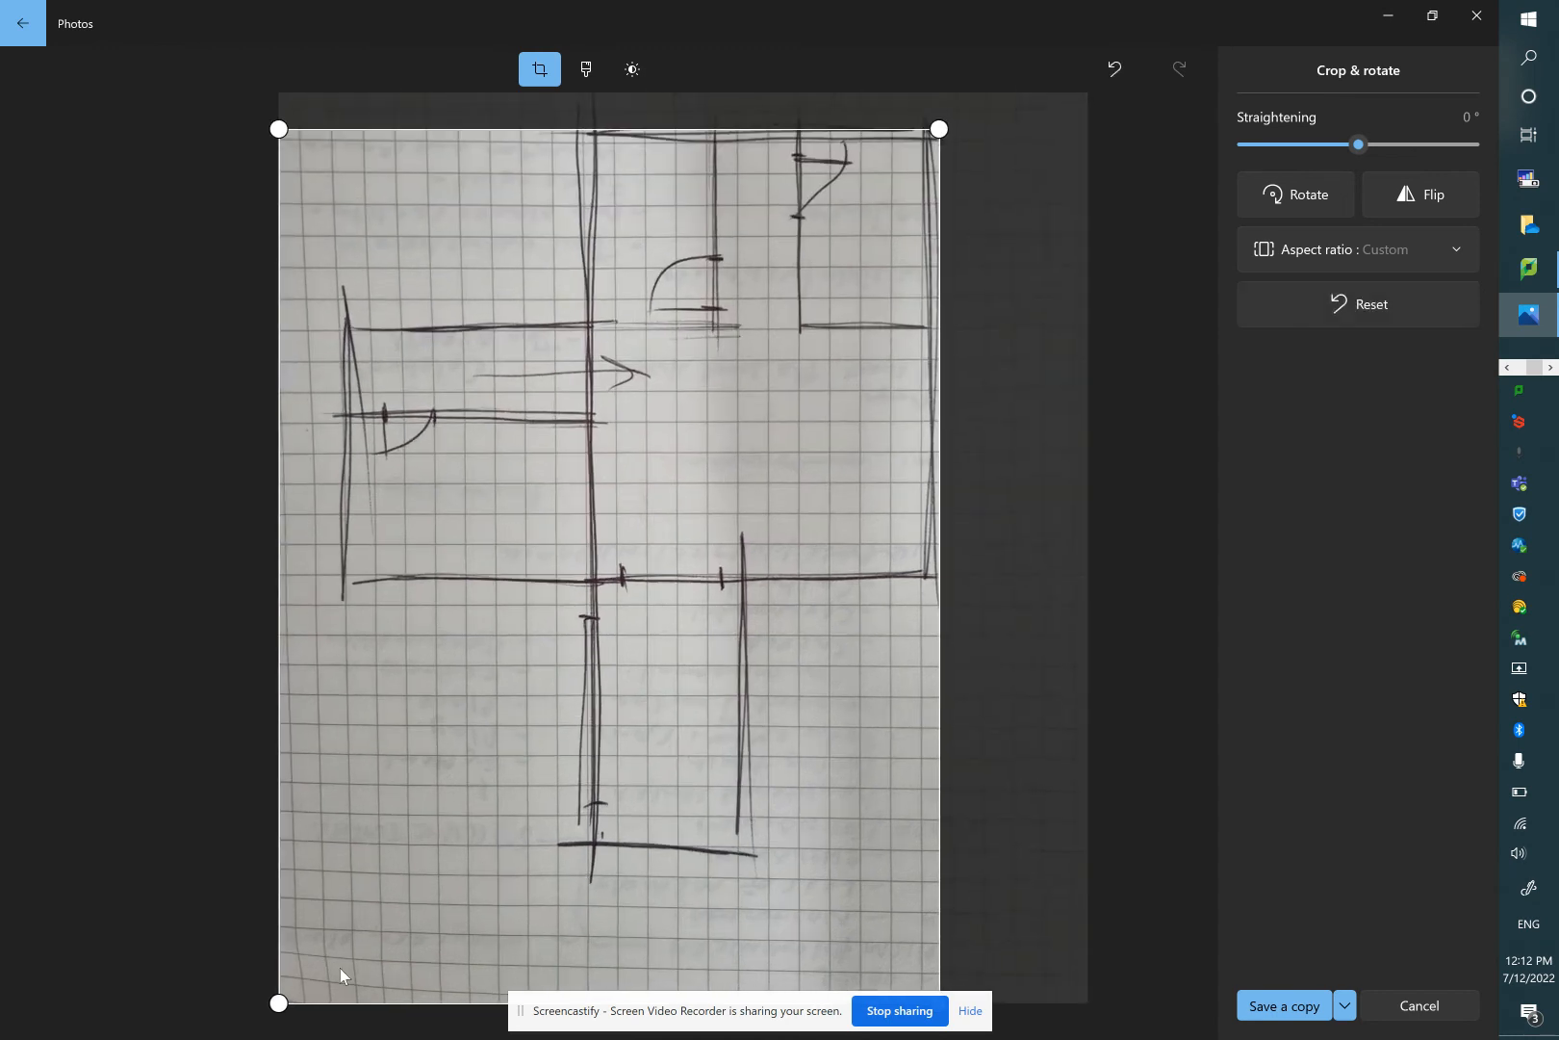
left_click_drag(279, 1002, 339, 942)
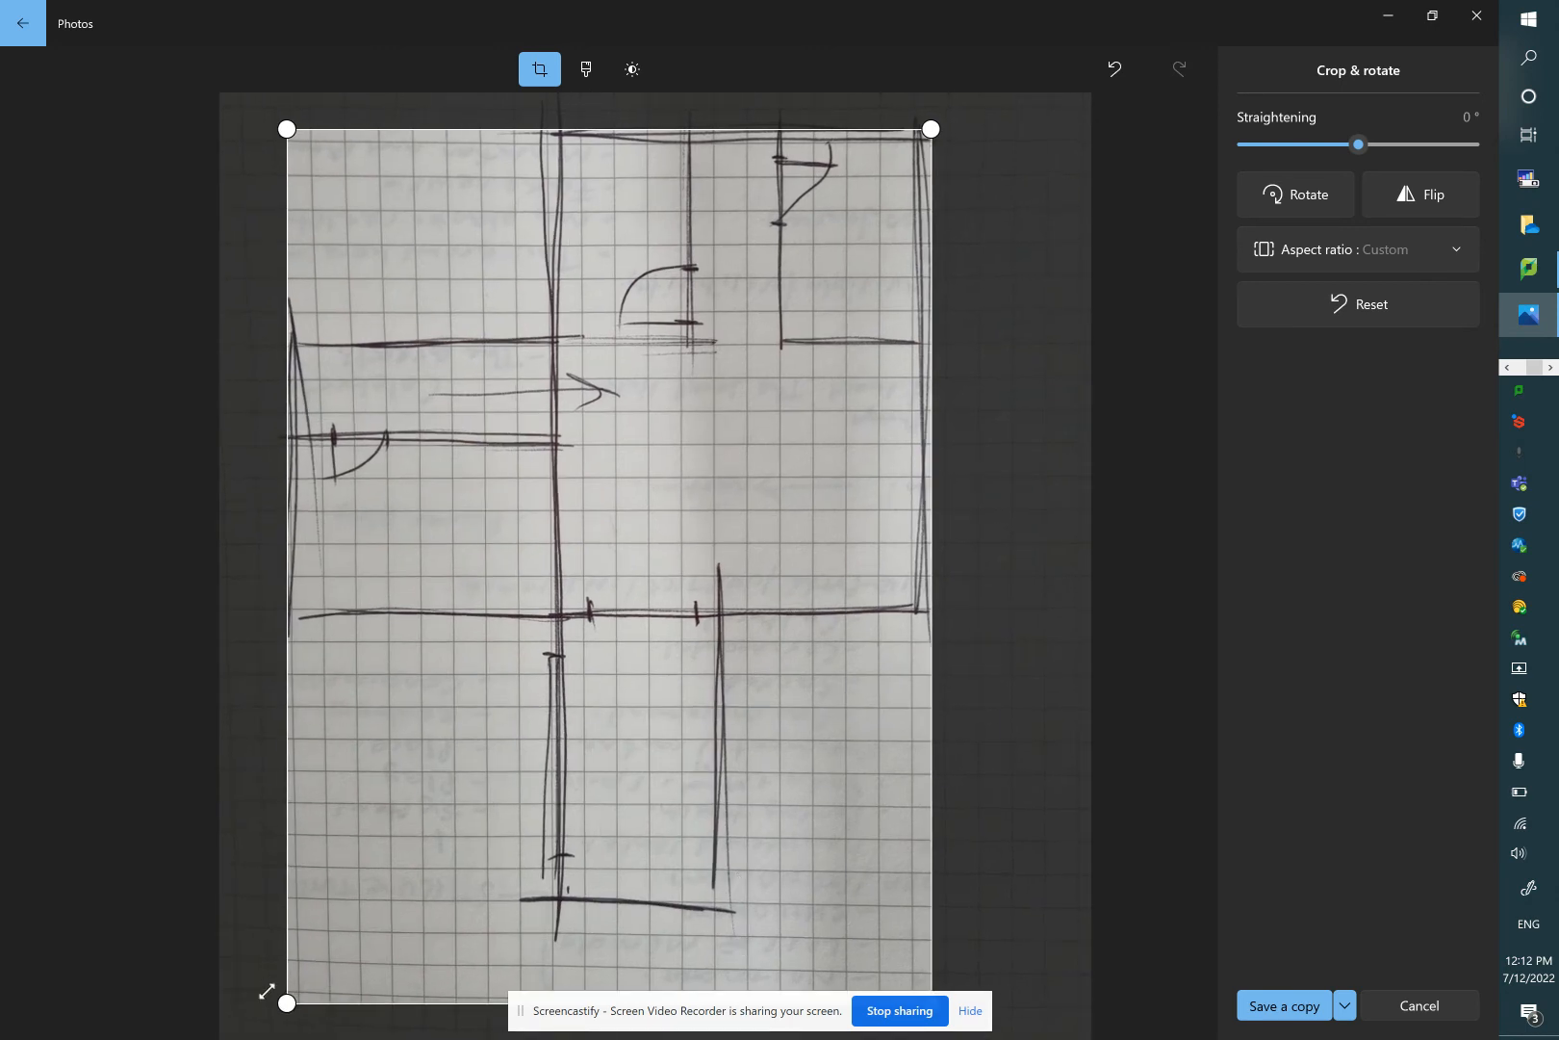
left_click_drag(286, 1002, 289, 904)
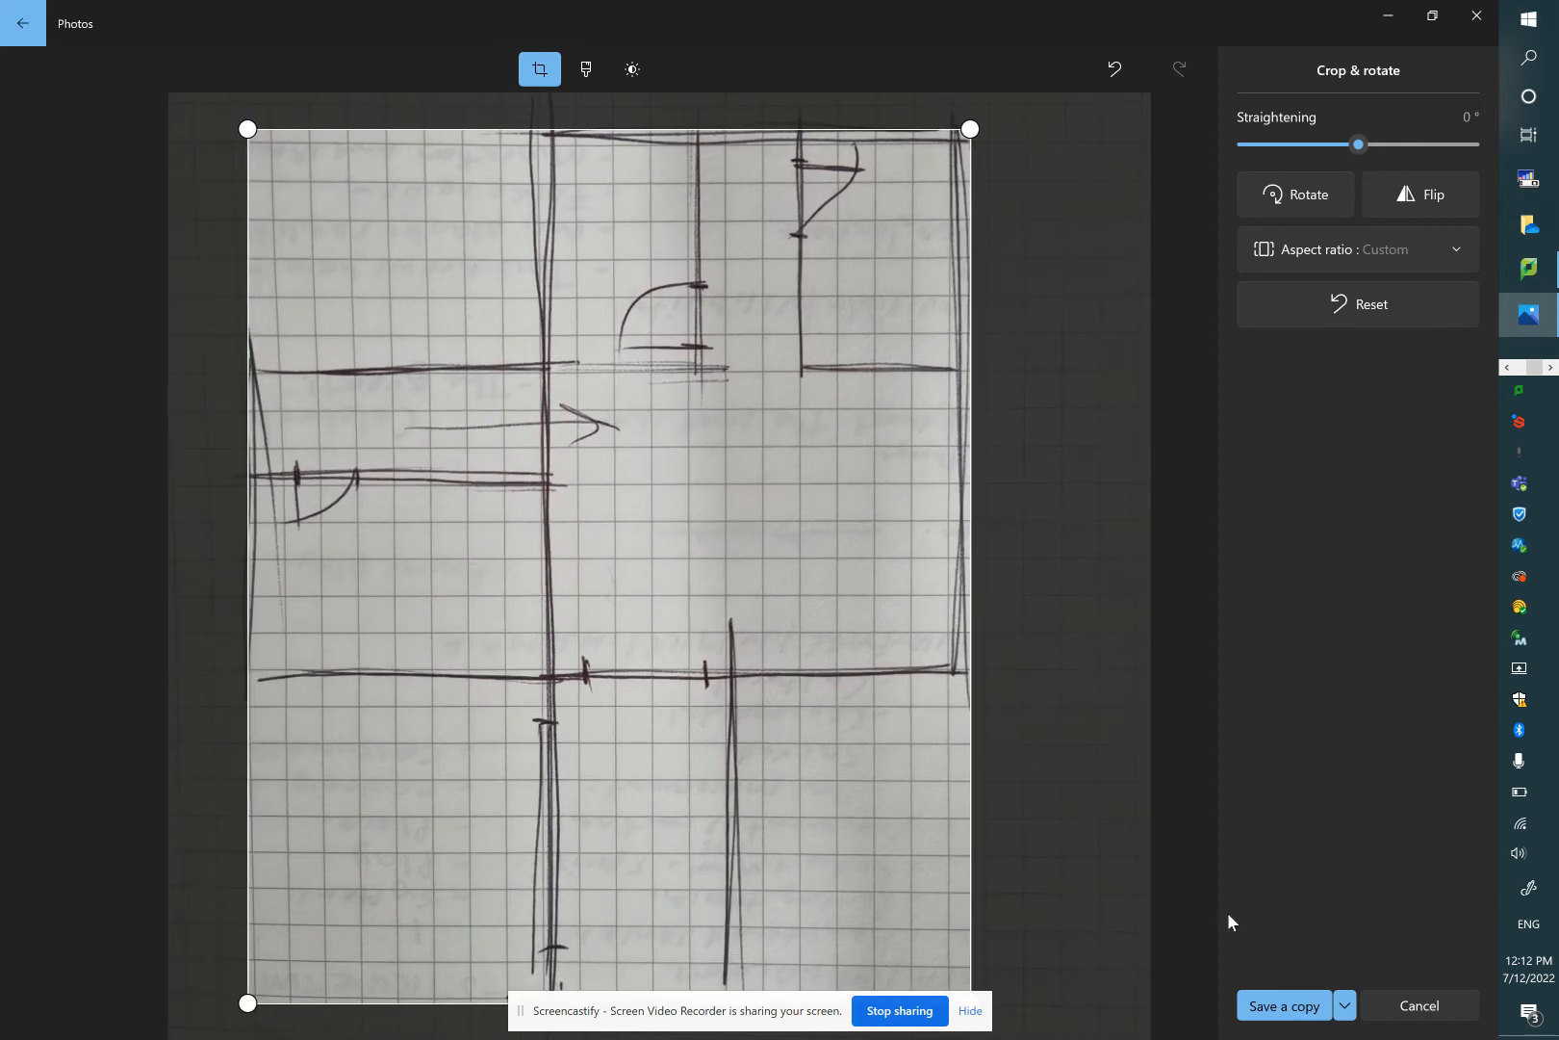
Save a copy of the cropped photo as the JPG "floor plan" in Pictures
left_click(1261, 1006)
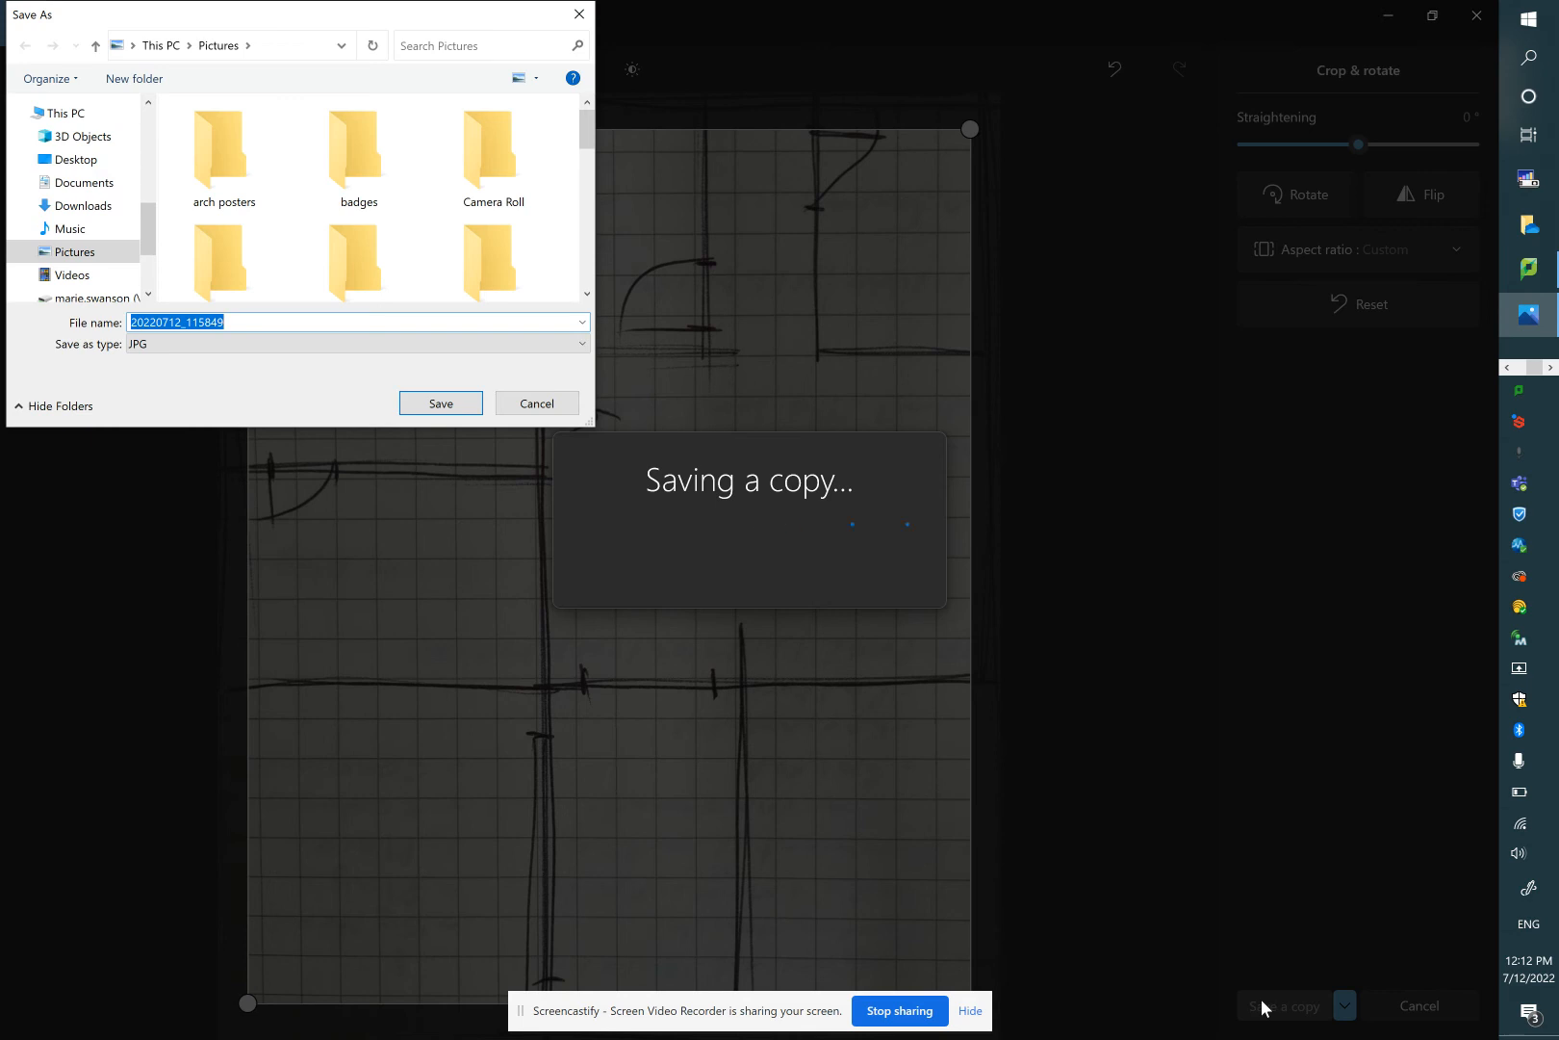
type("floor")
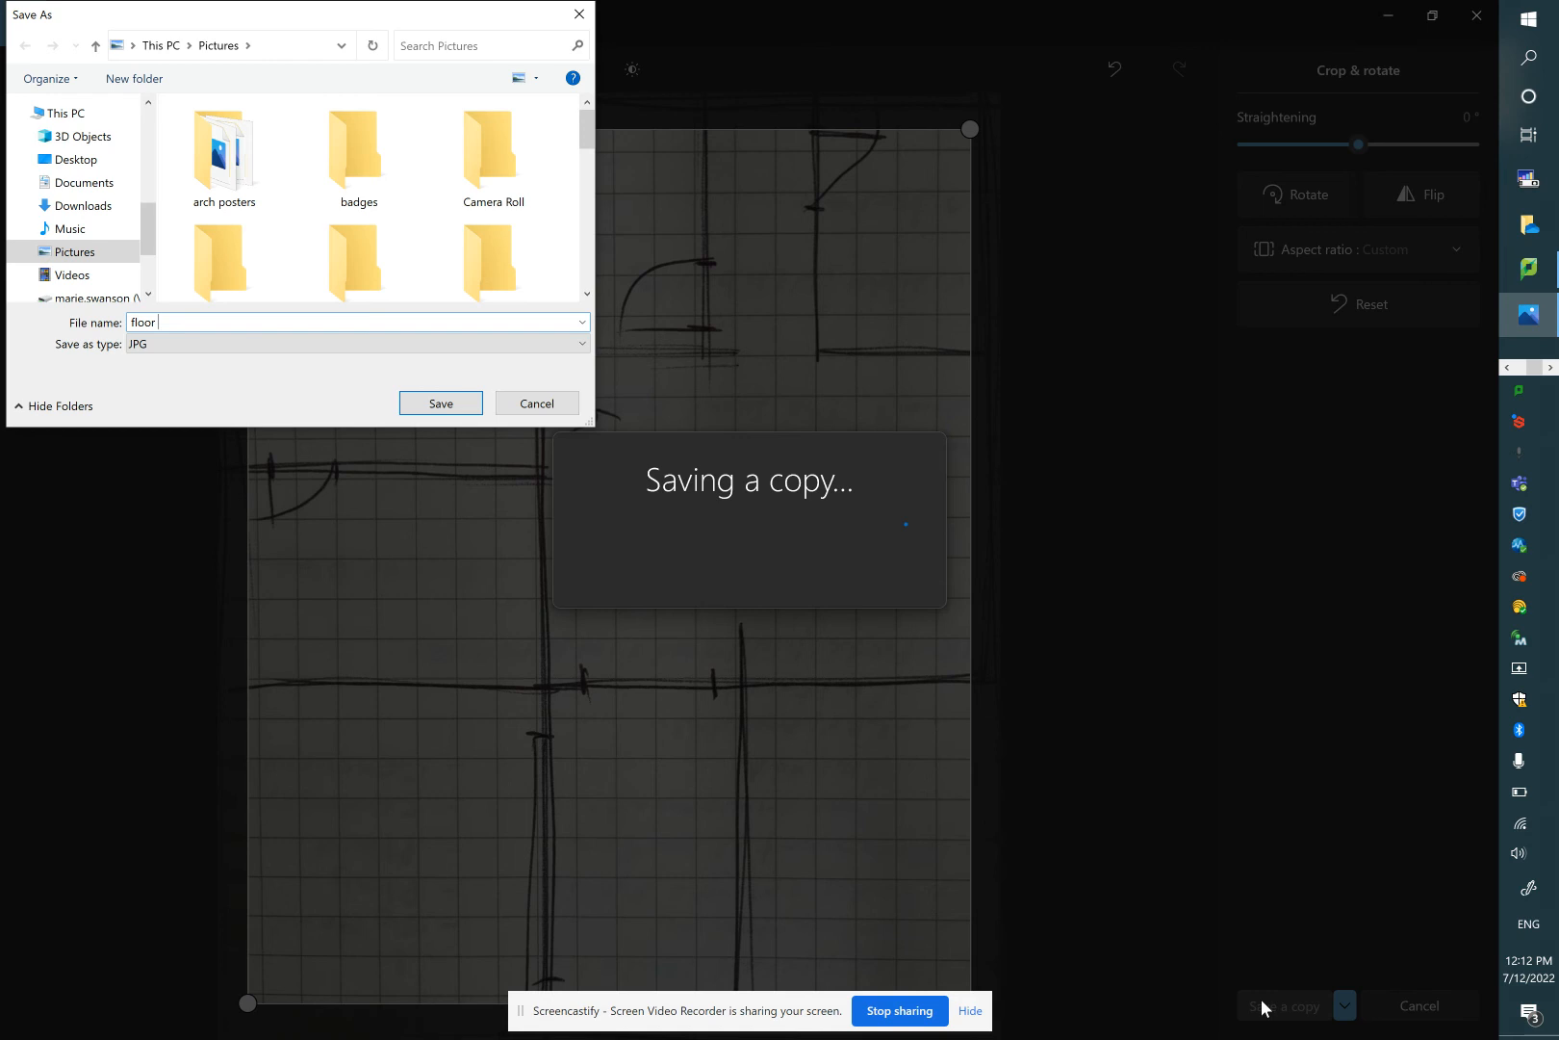
type(" pla")
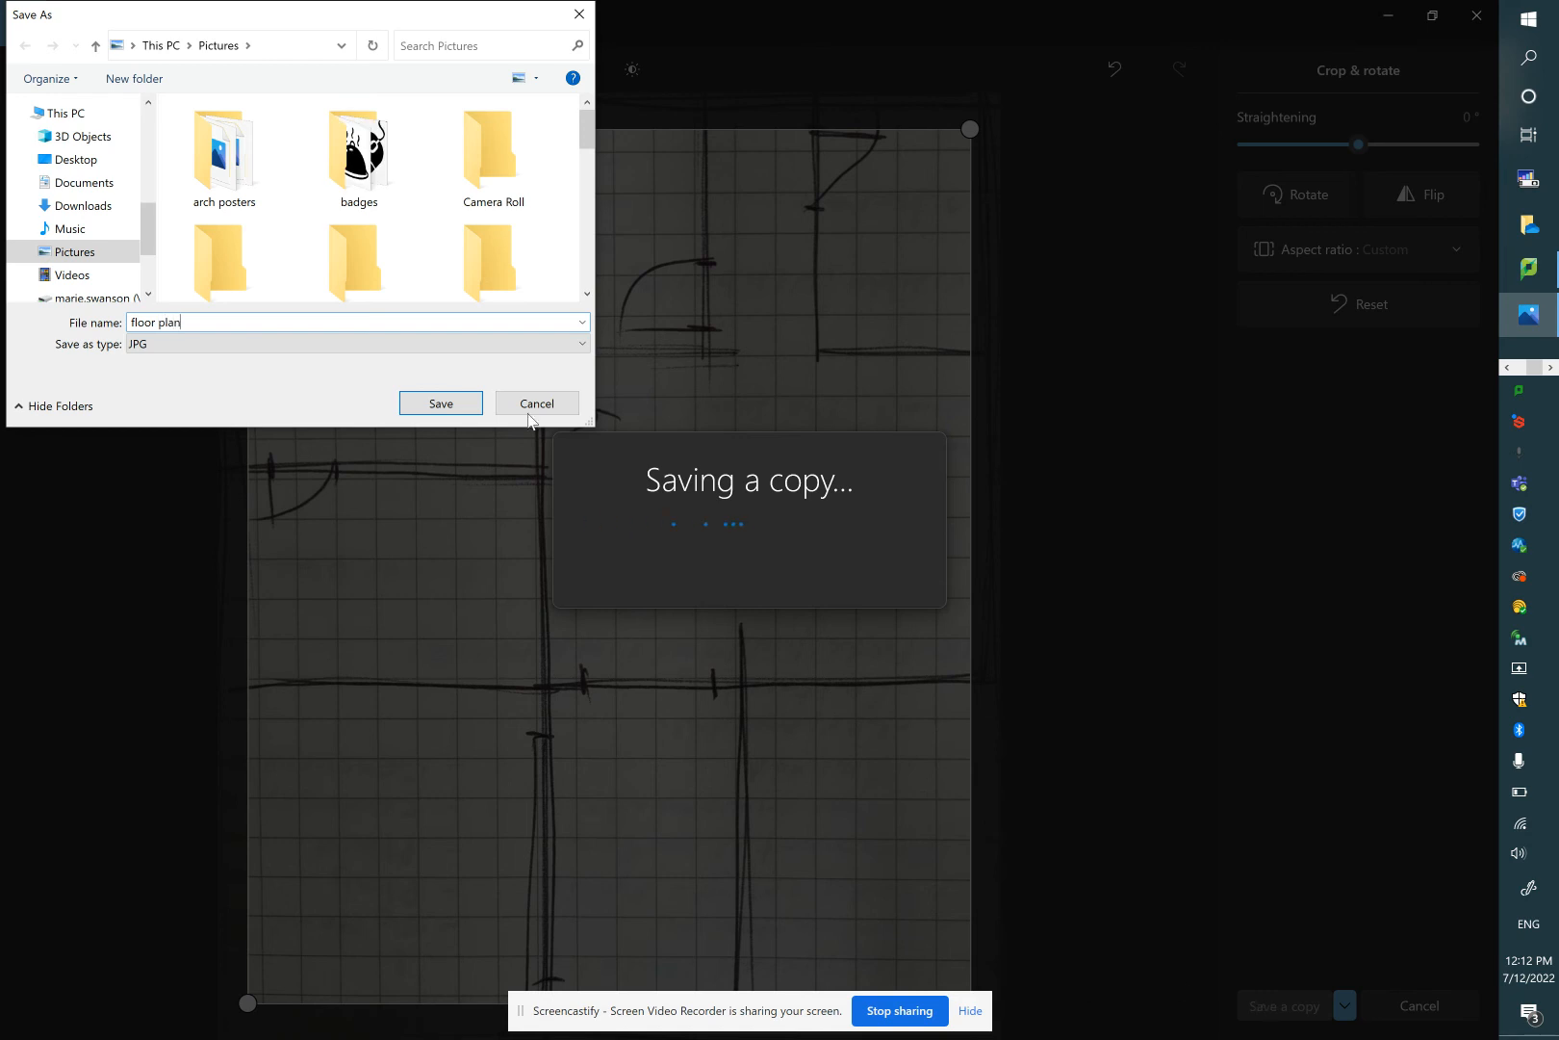
type("n")
left_click(428, 409)
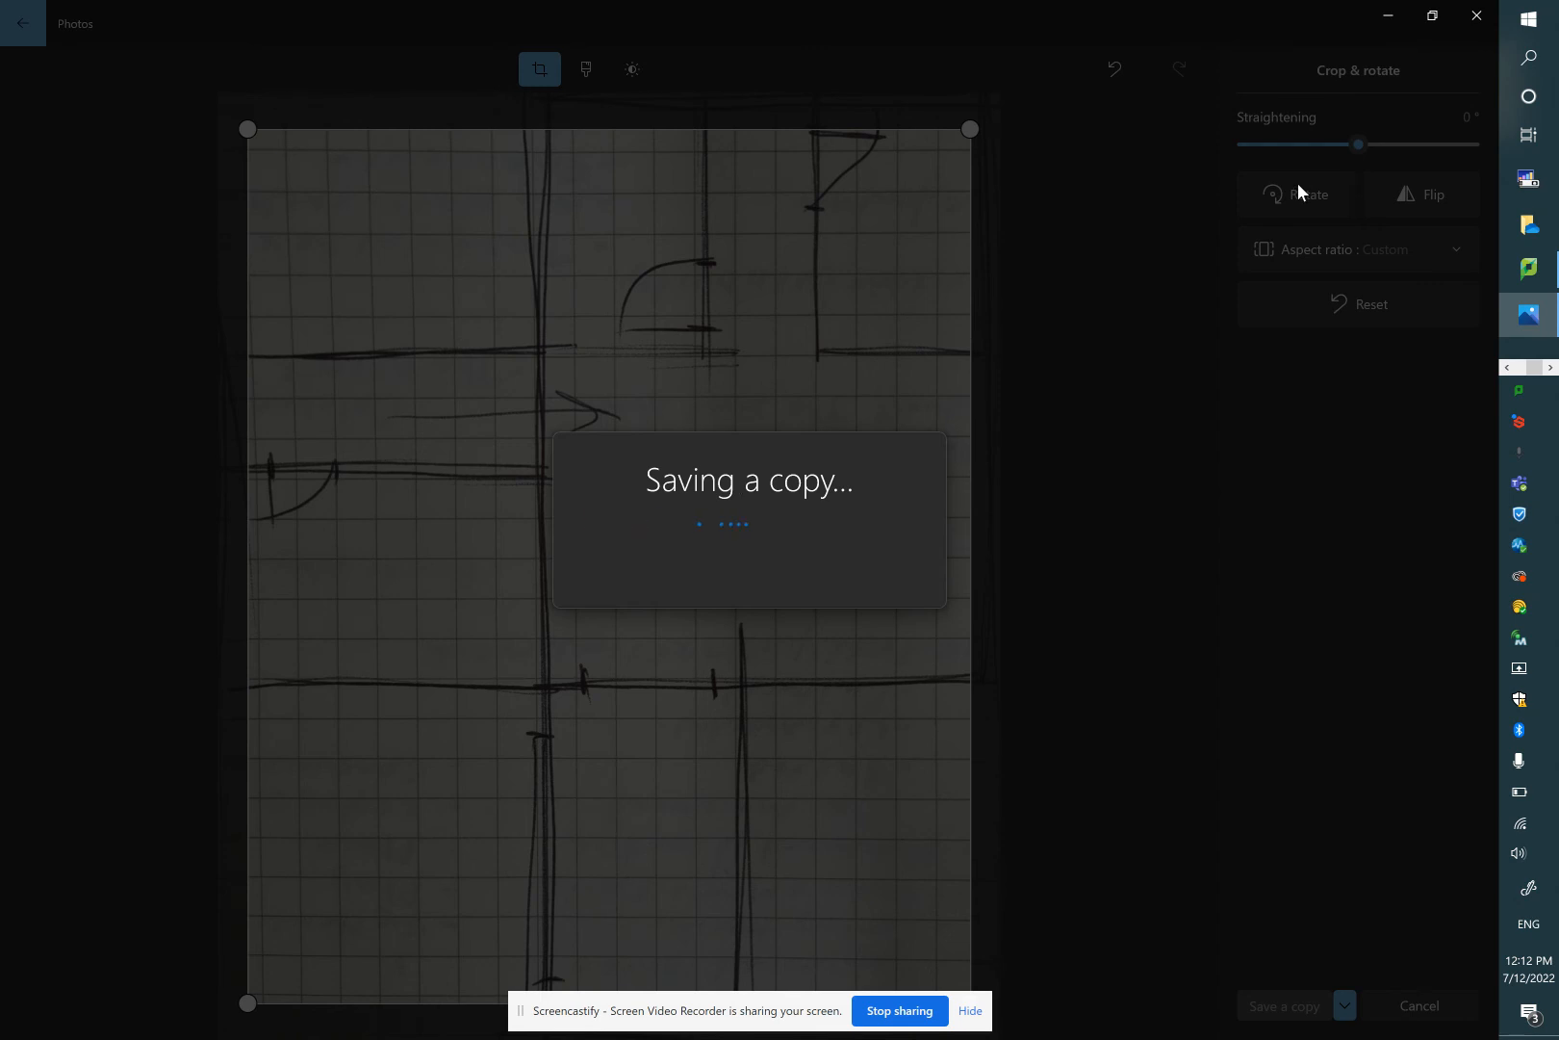
Switch to SketchUp and choose floor plan.jpg from the device's Pictures folder for import
left_click(1508, 368)
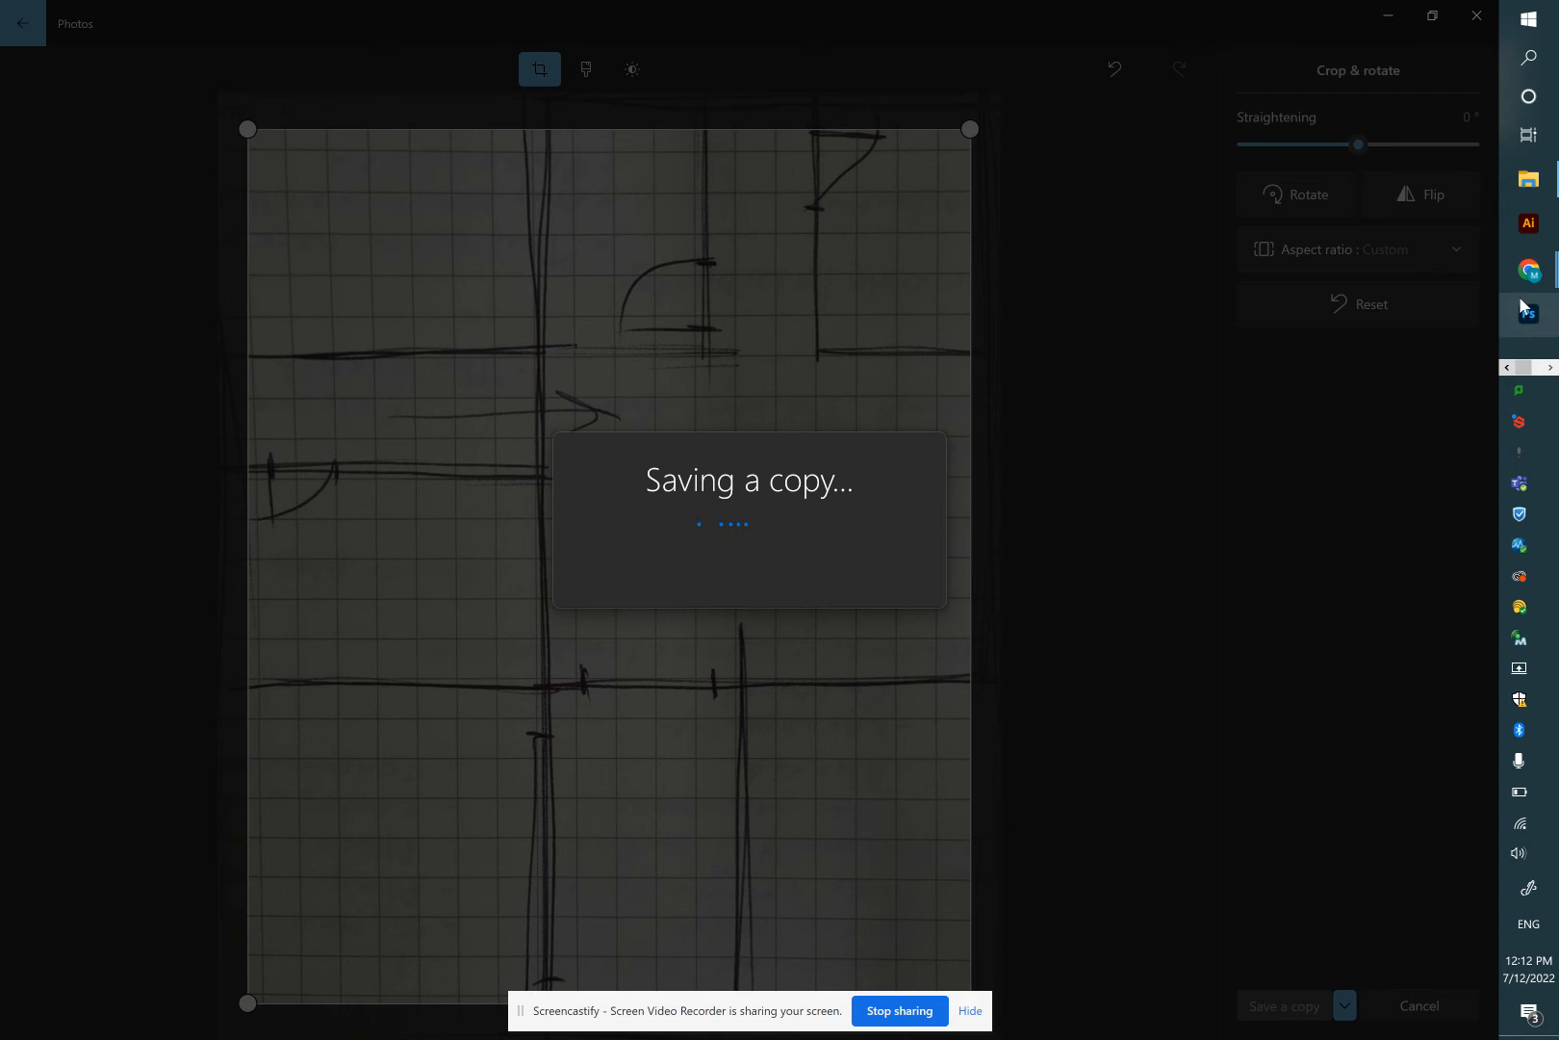
mouse_move(1529, 269)
left_click(1412, 199)
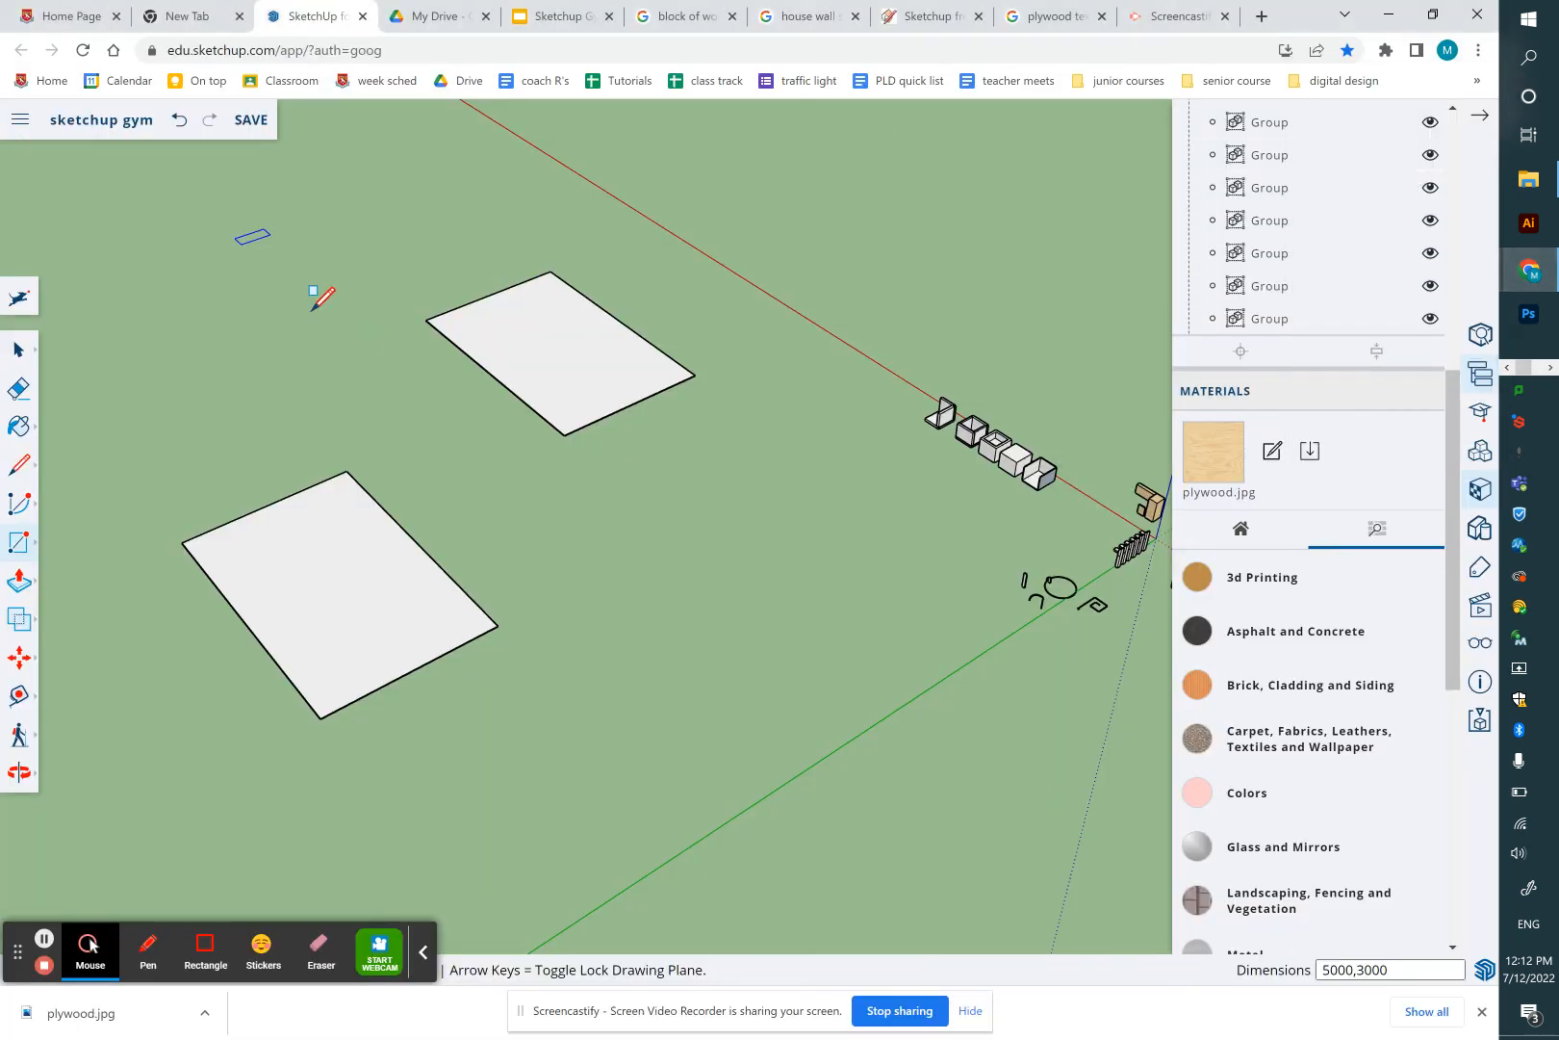
left_click(20, 120)
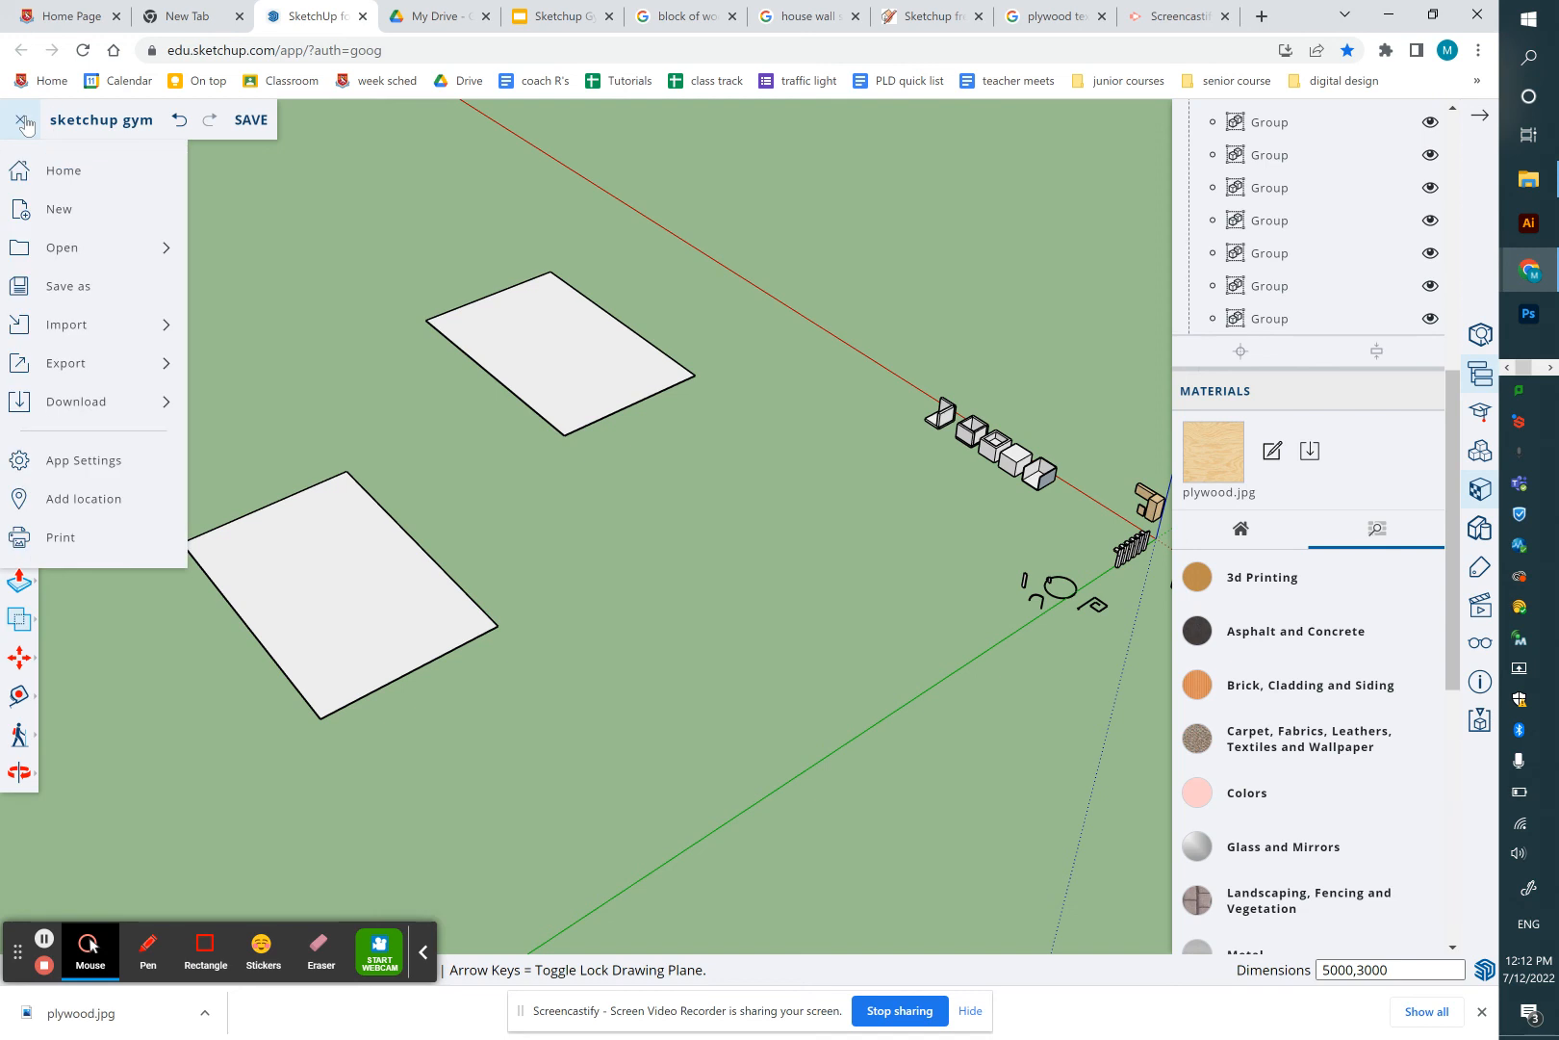
mouse_move(55, 337)
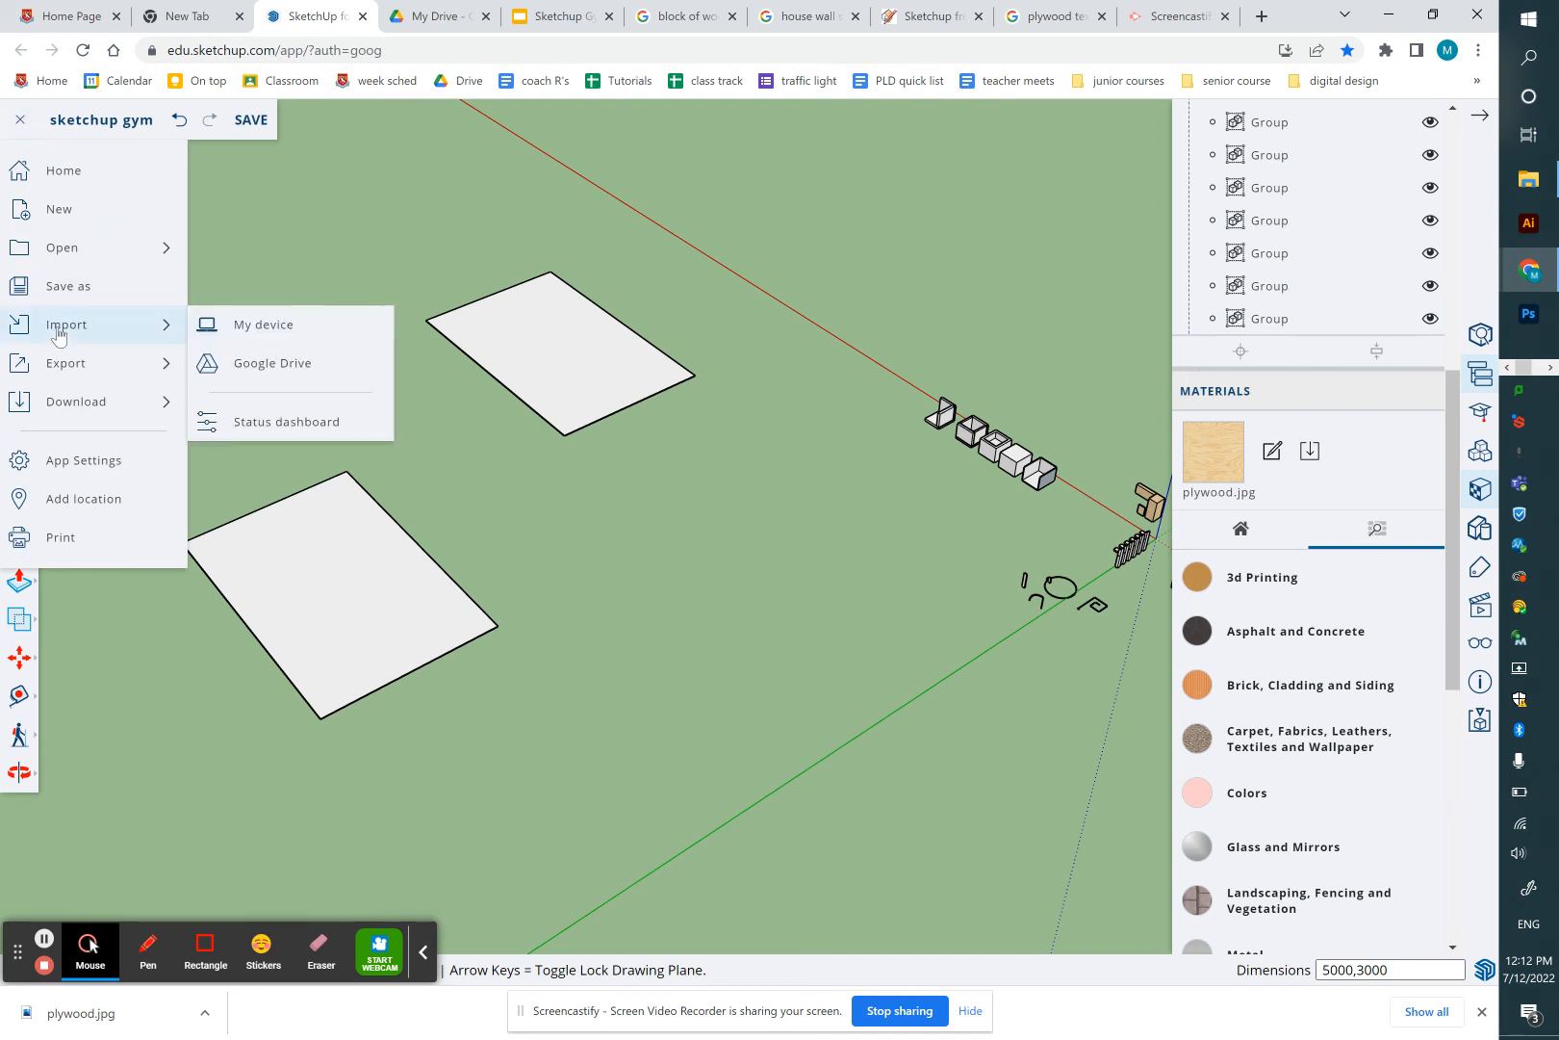
left_click(254, 323)
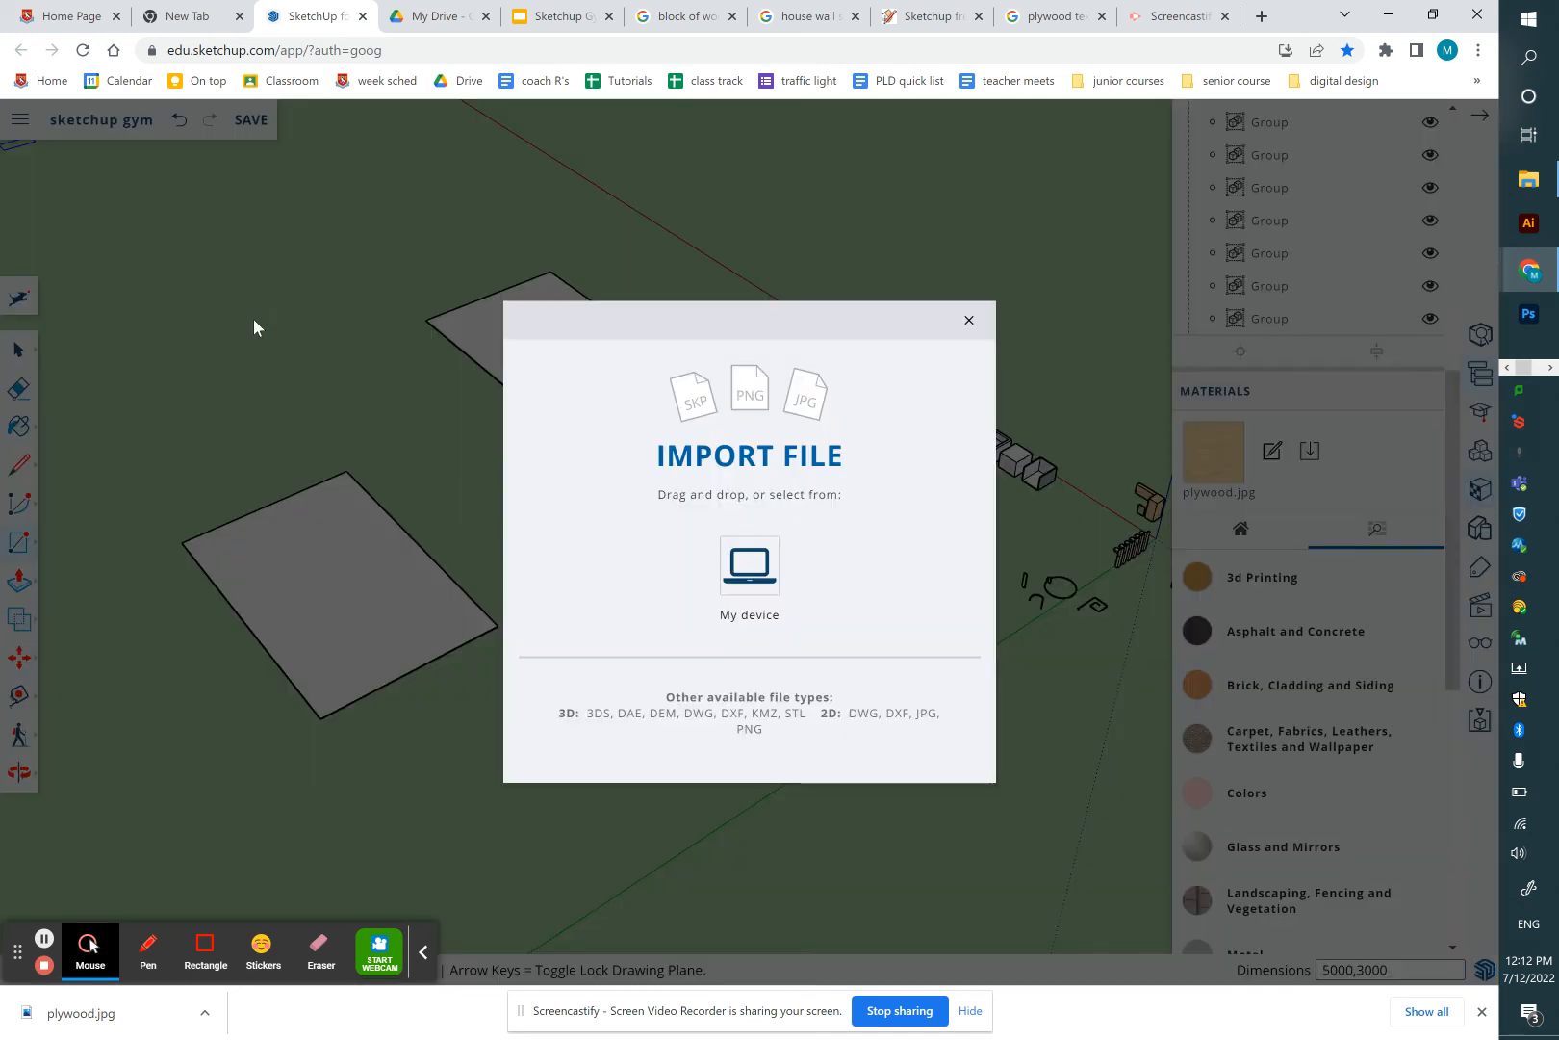
left_click(746, 574)
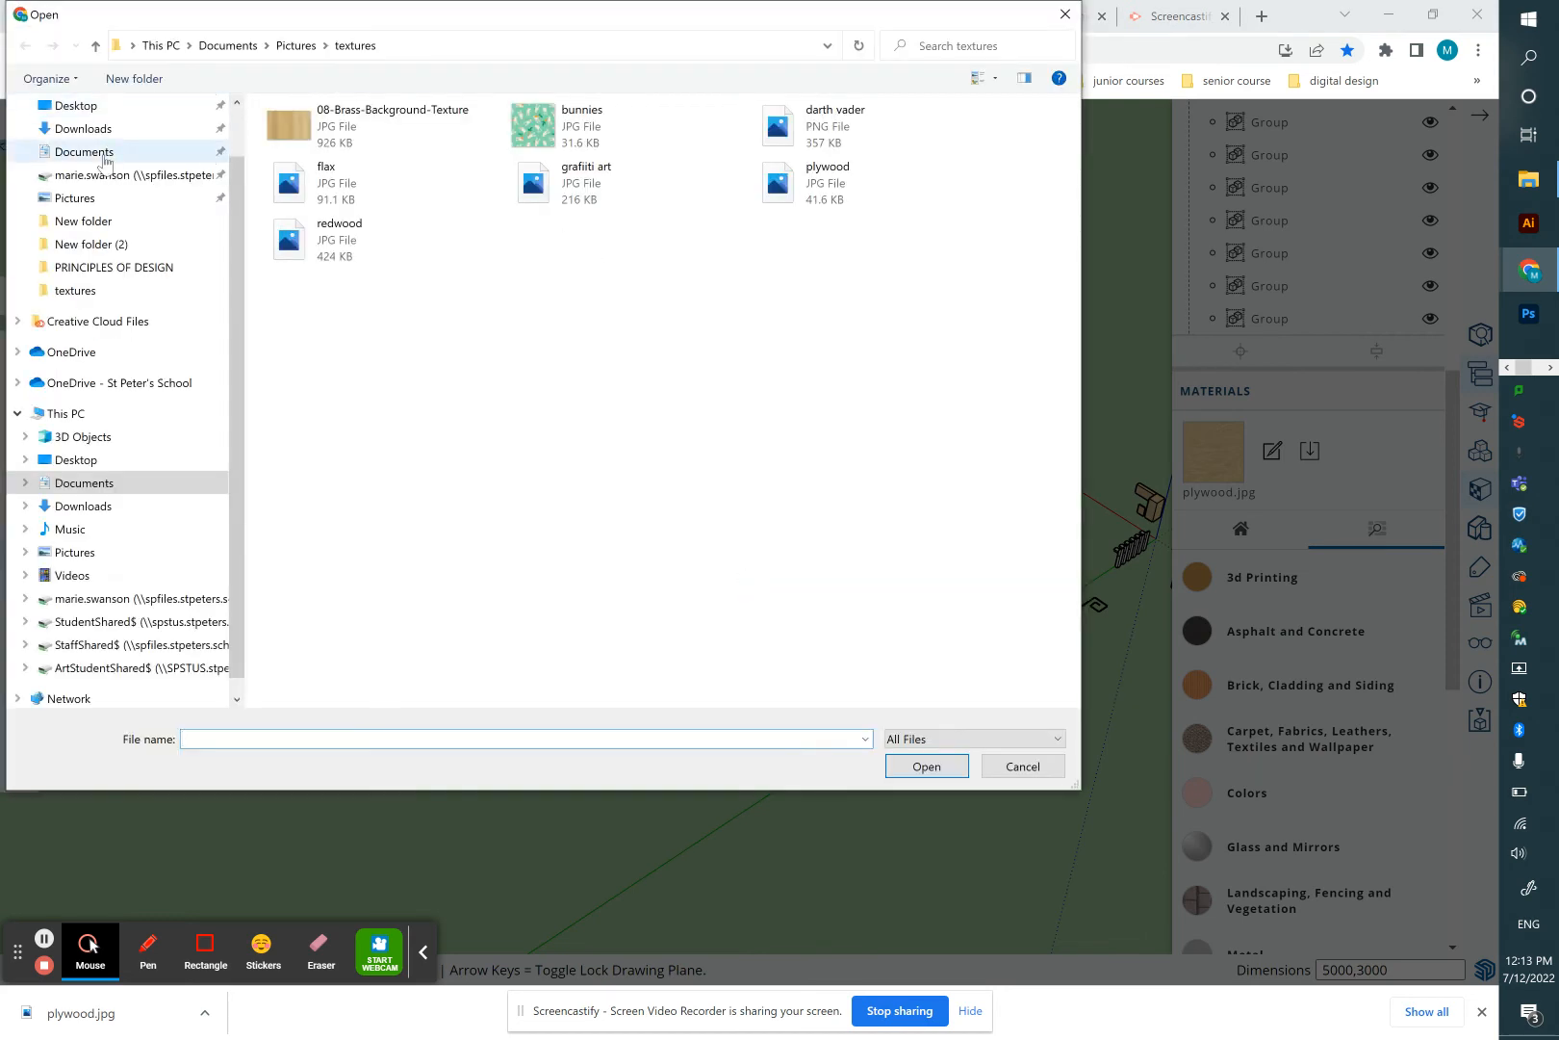
left_click(95, 201)
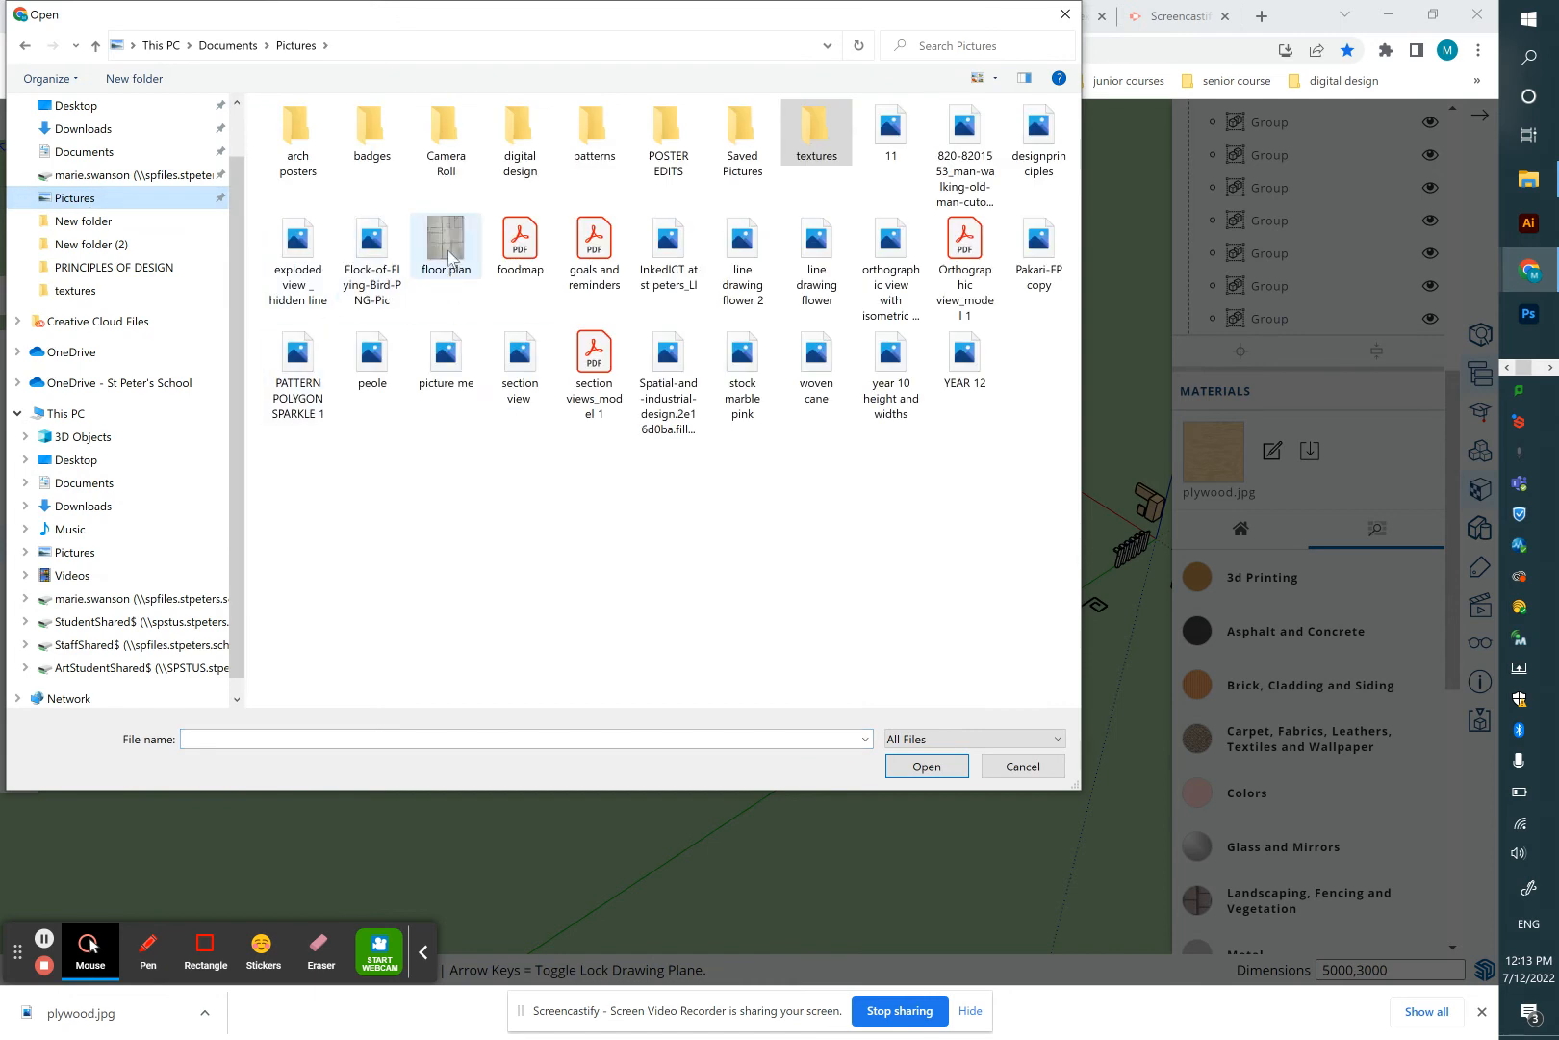
left_click(448, 256)
left_click(924, 766)
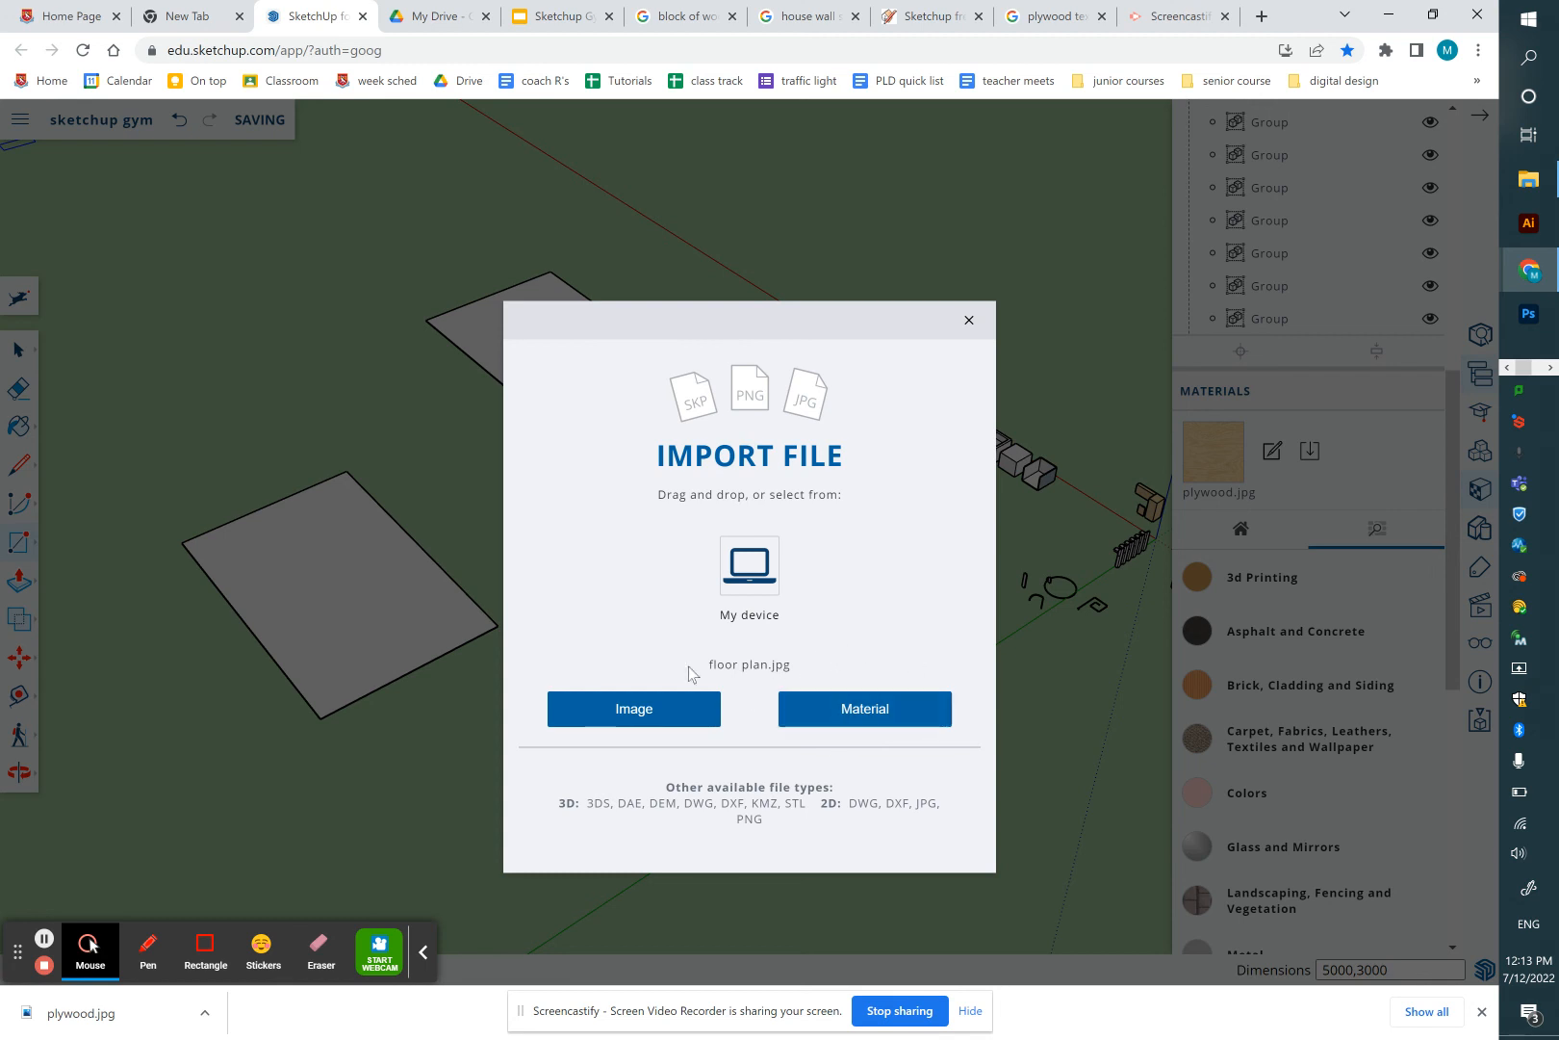
Insert the floor plan as an image, anchored at a corner of the 5000 by 3000 mm rectangle and about 4000 mm wide
left_click(621, 712)
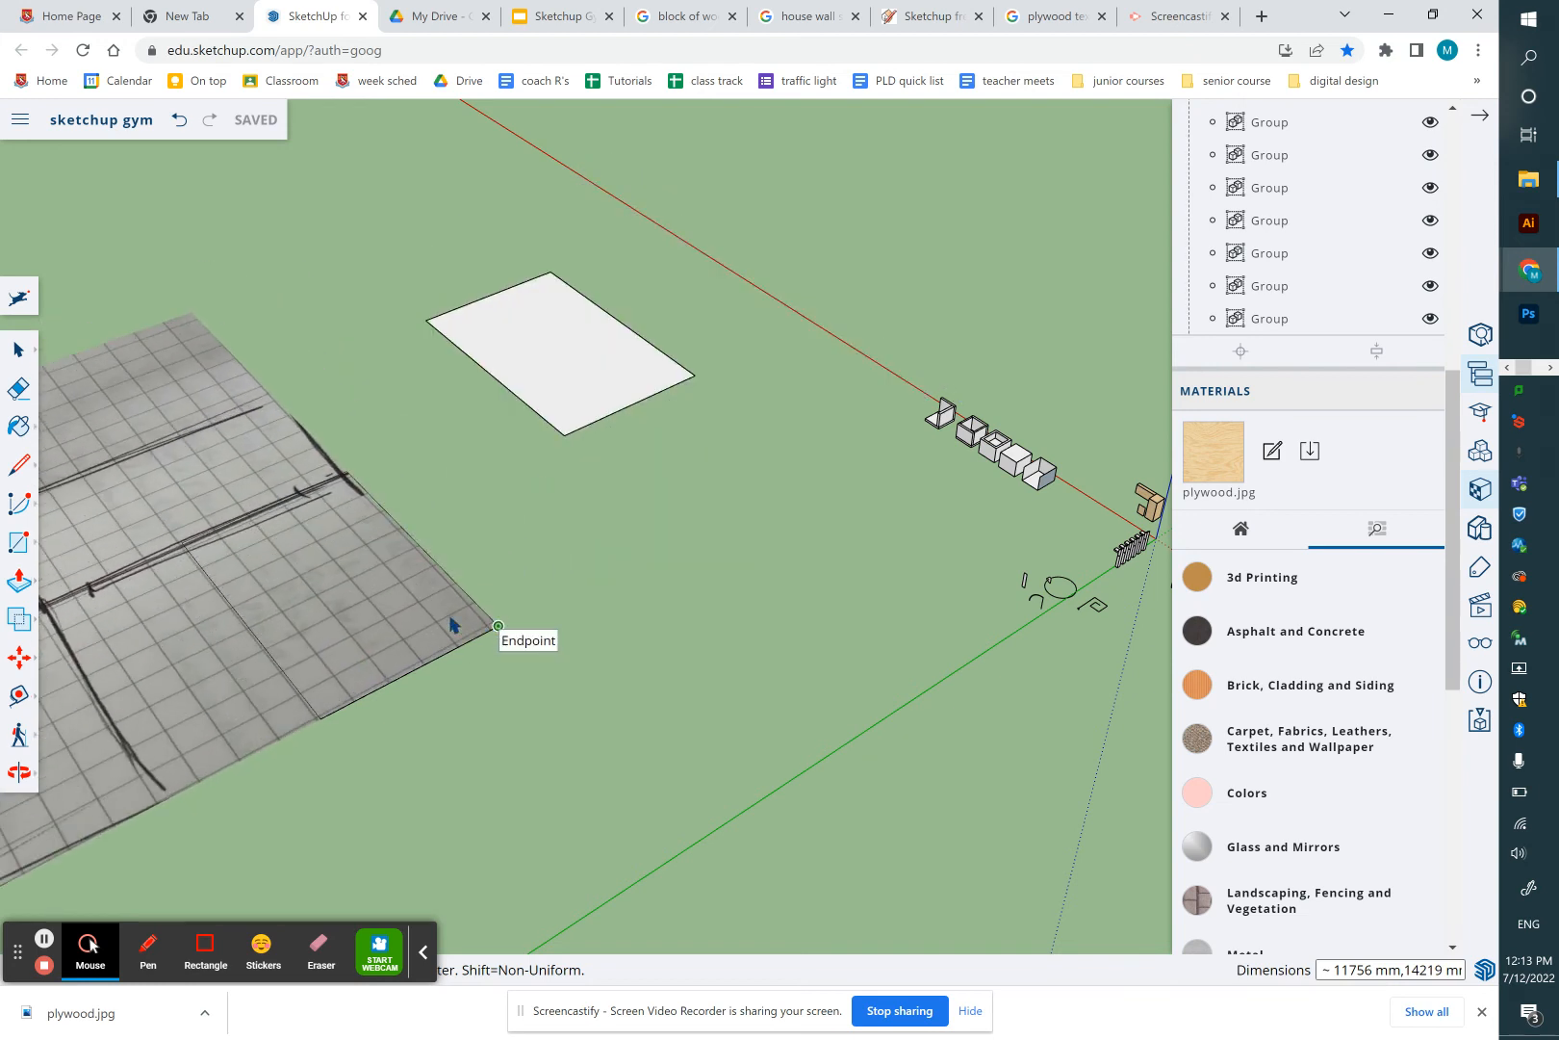
left_click(494, 627)
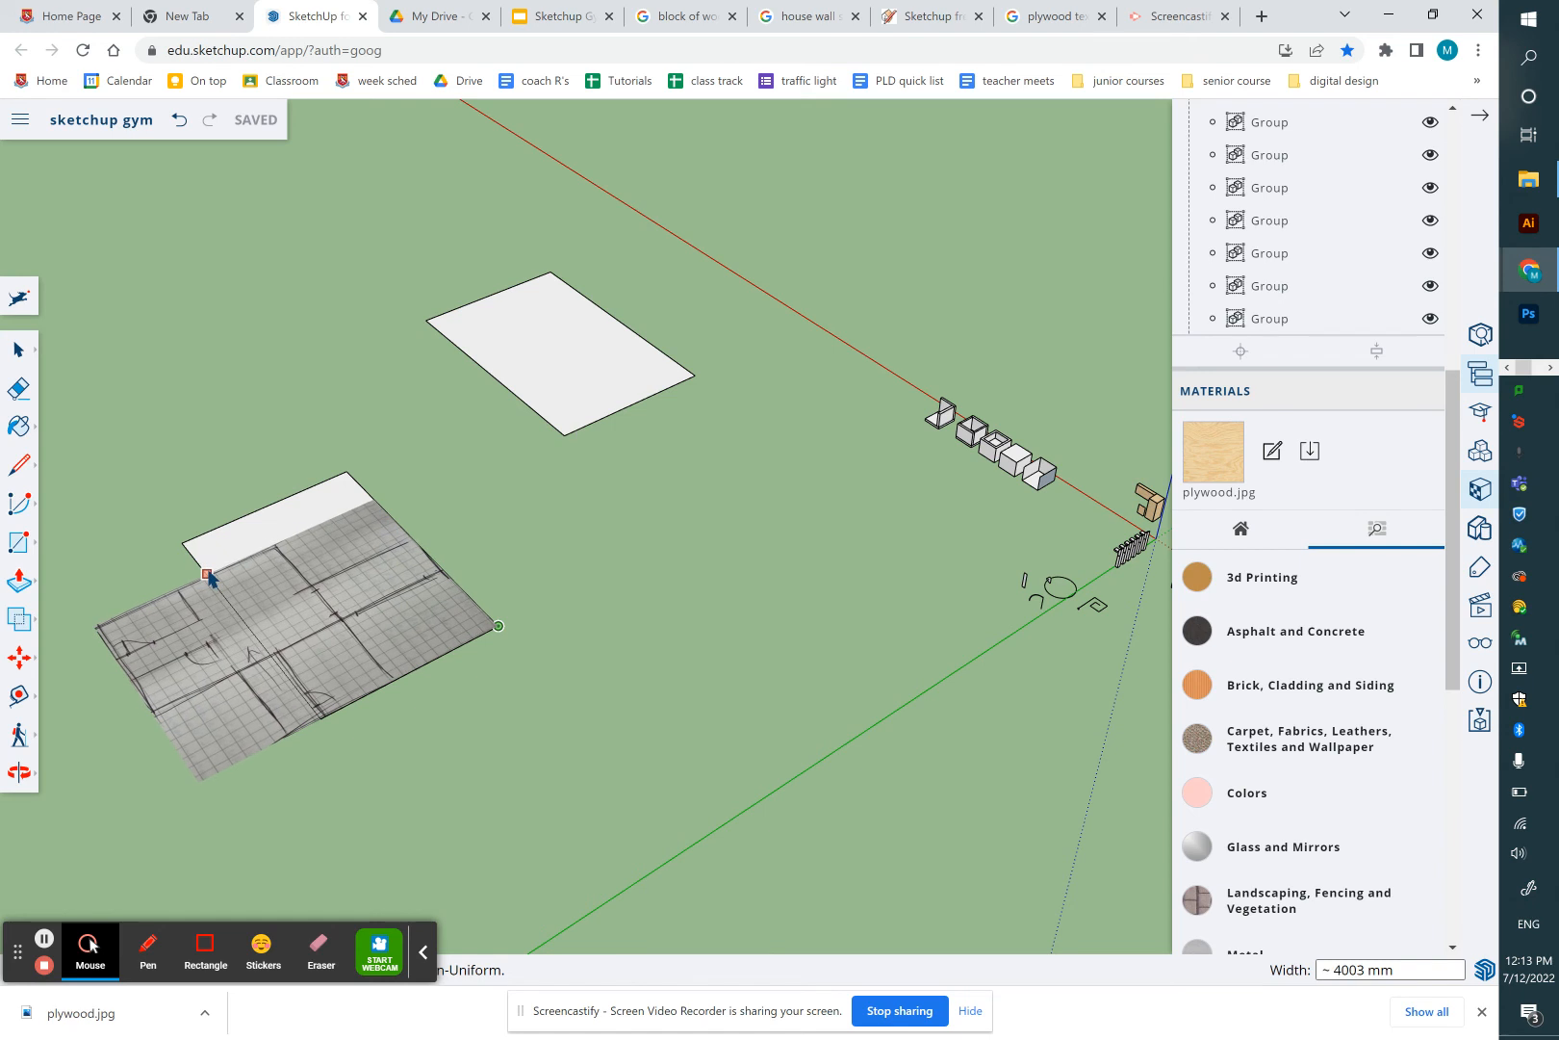
left_click(206, 571)
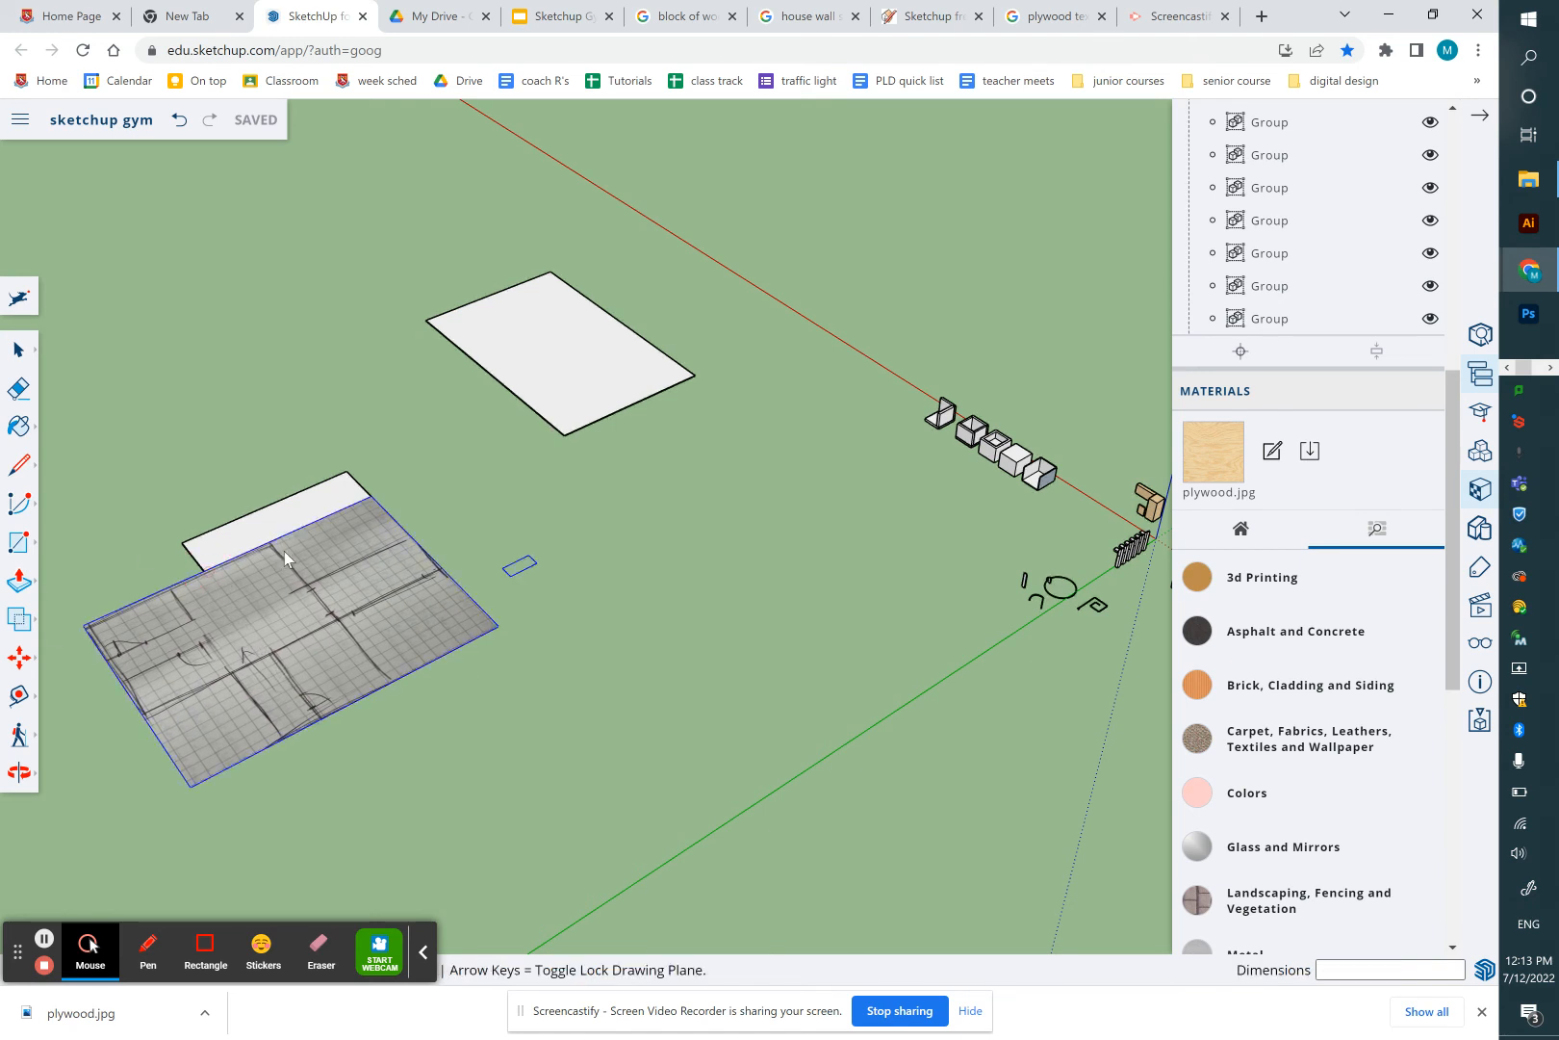
key("r")
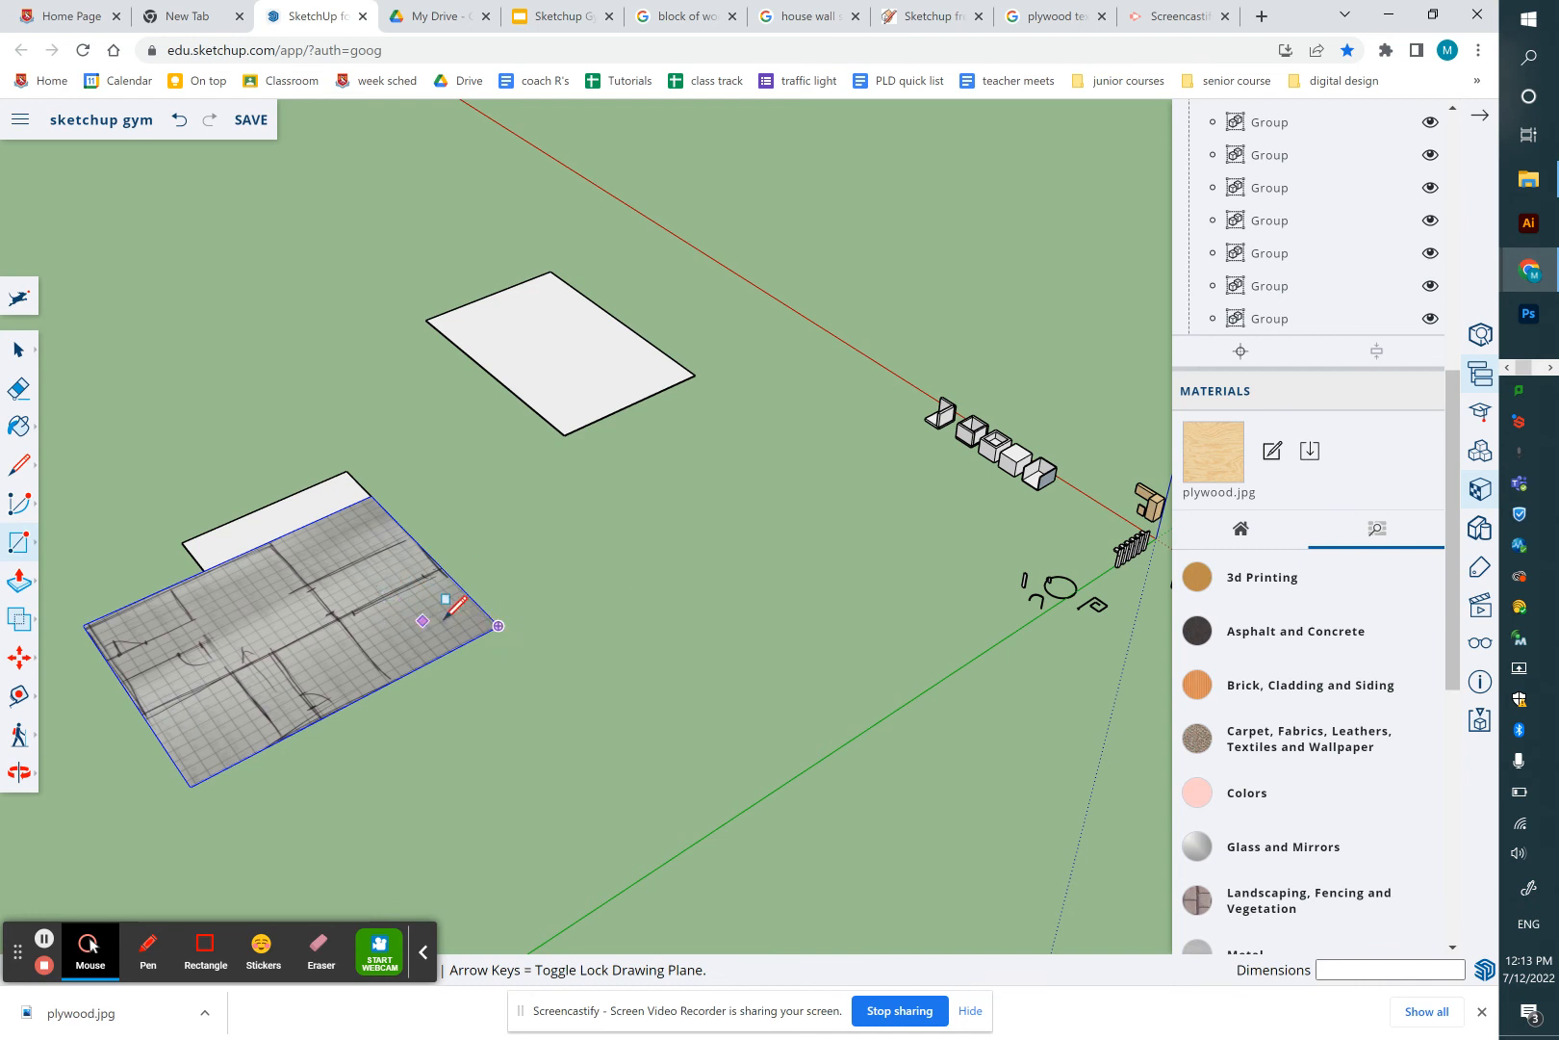
Examine the plywood-textured blocks and browse the built-in material library down to the Wood swatches
scroll(445, 616, "down", 1)
scroll(445, 616, "down", 2)
scroll(919, 541, "up", 3)
scroll(917, 534, "up", 4)
scroll(924, 640, "up", 2)
middle_click_drag(919, 640, 1362, 507)
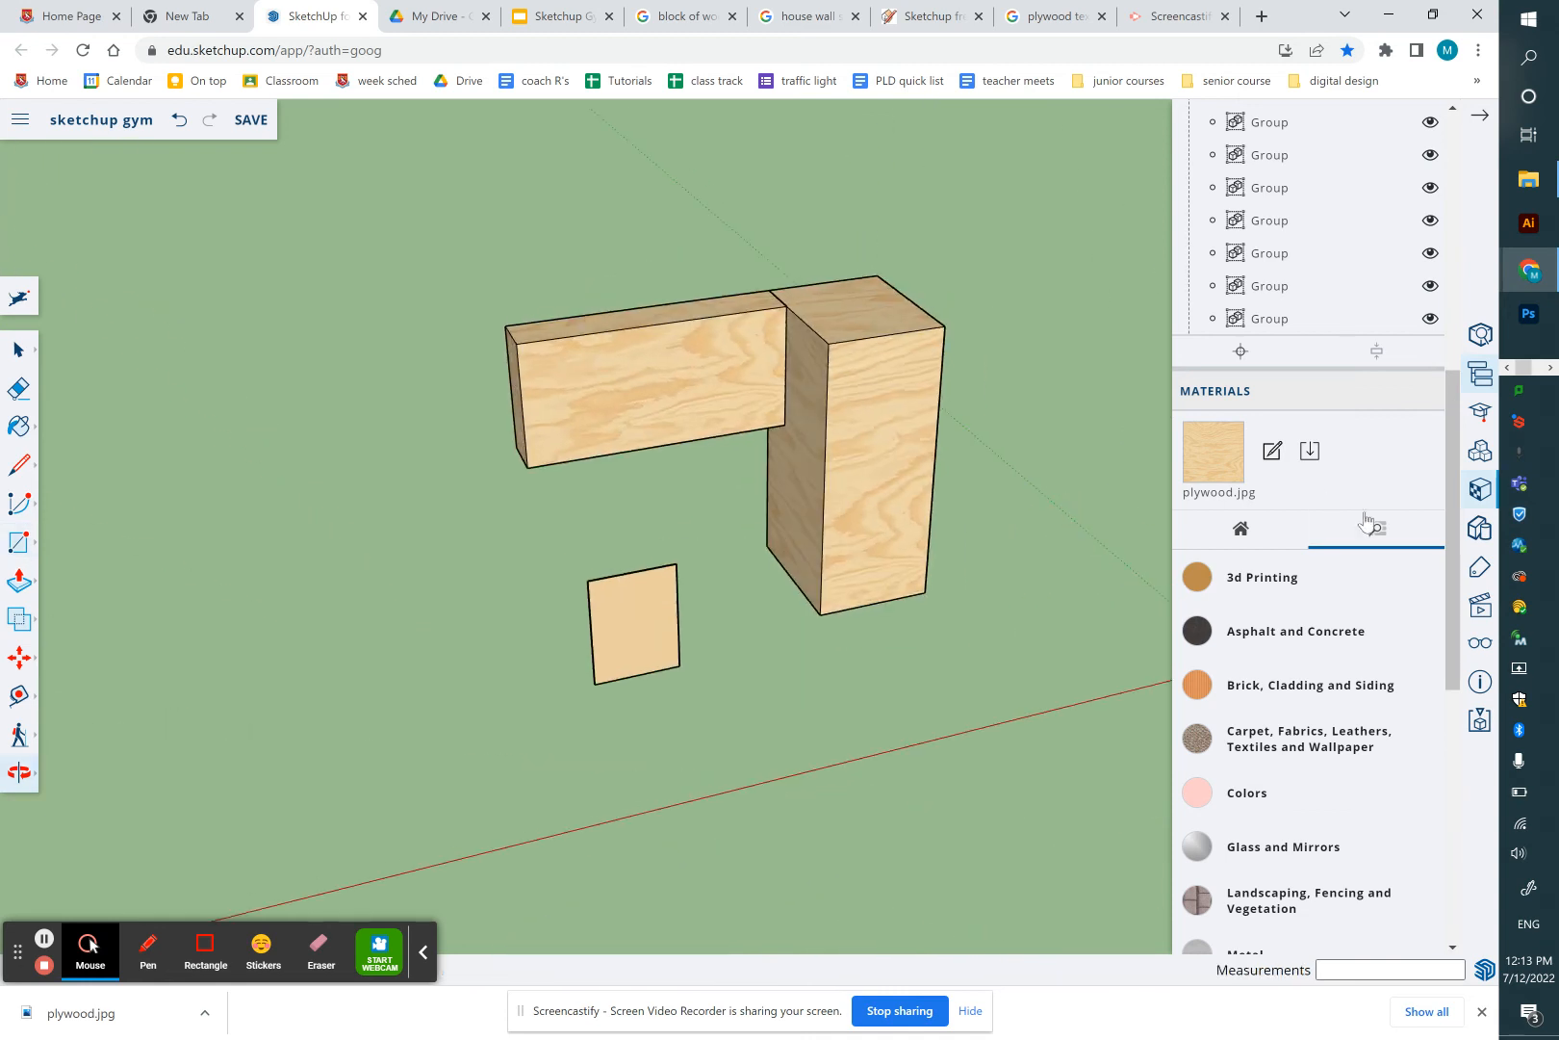
left_click(1375, 529)
scroll(1324, 717, "down", 7)
left_click(1340, 720)
left_click(1340, 722)
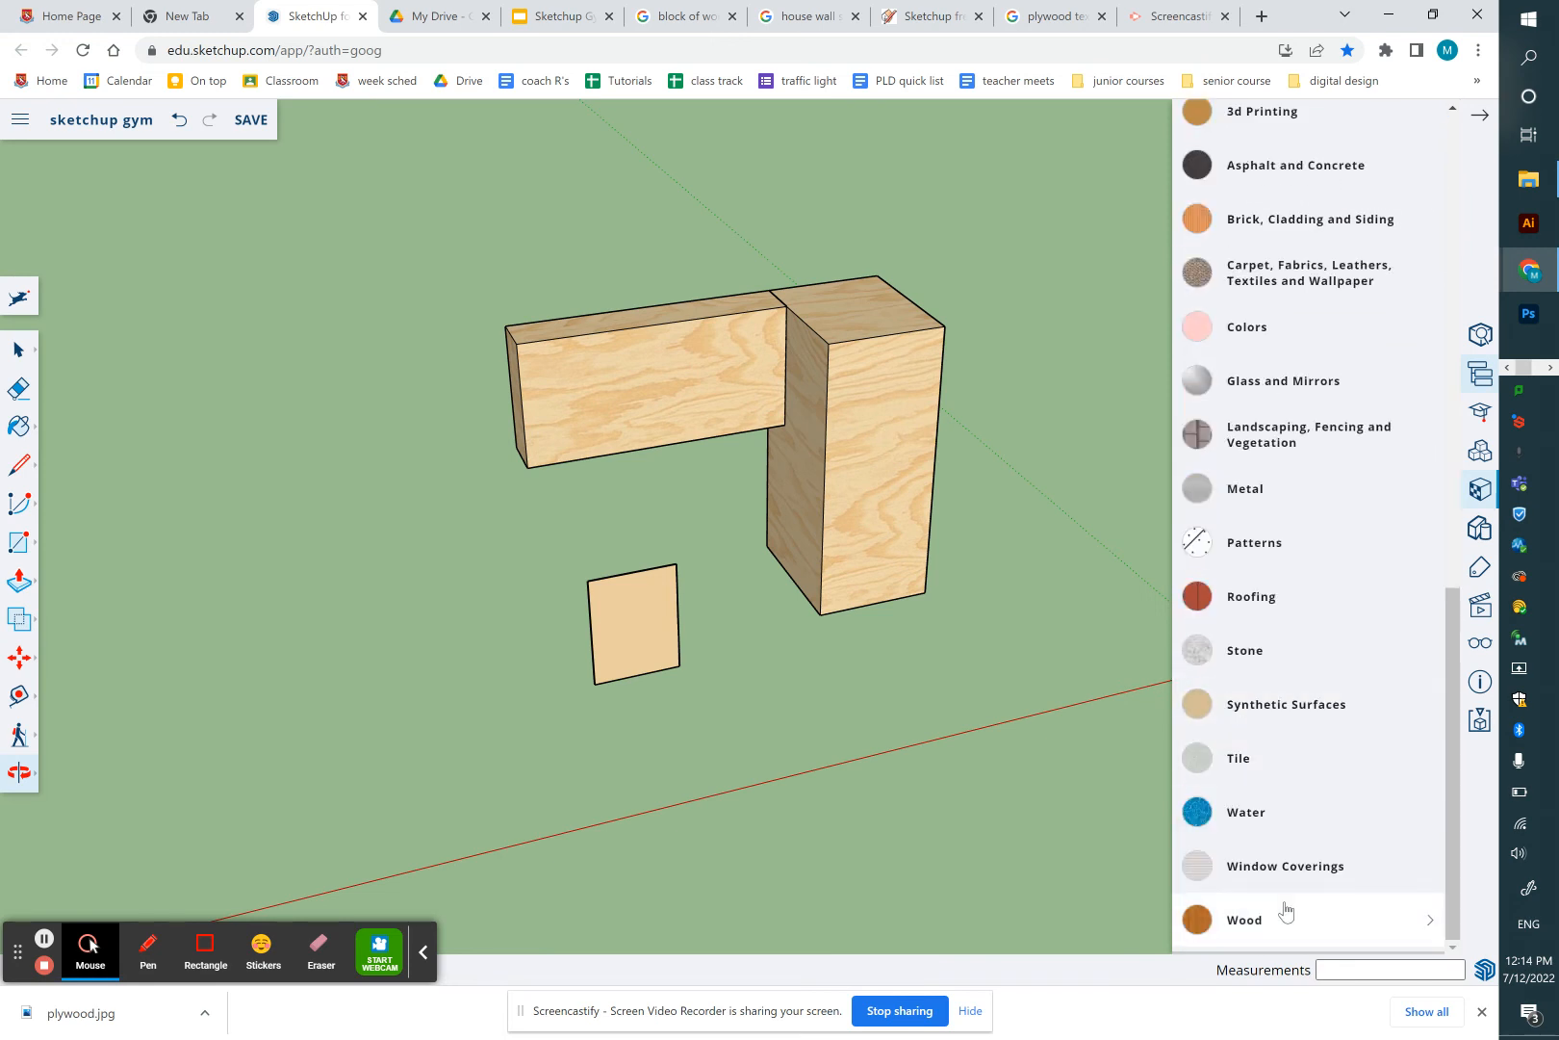
left_click(1286, 910)
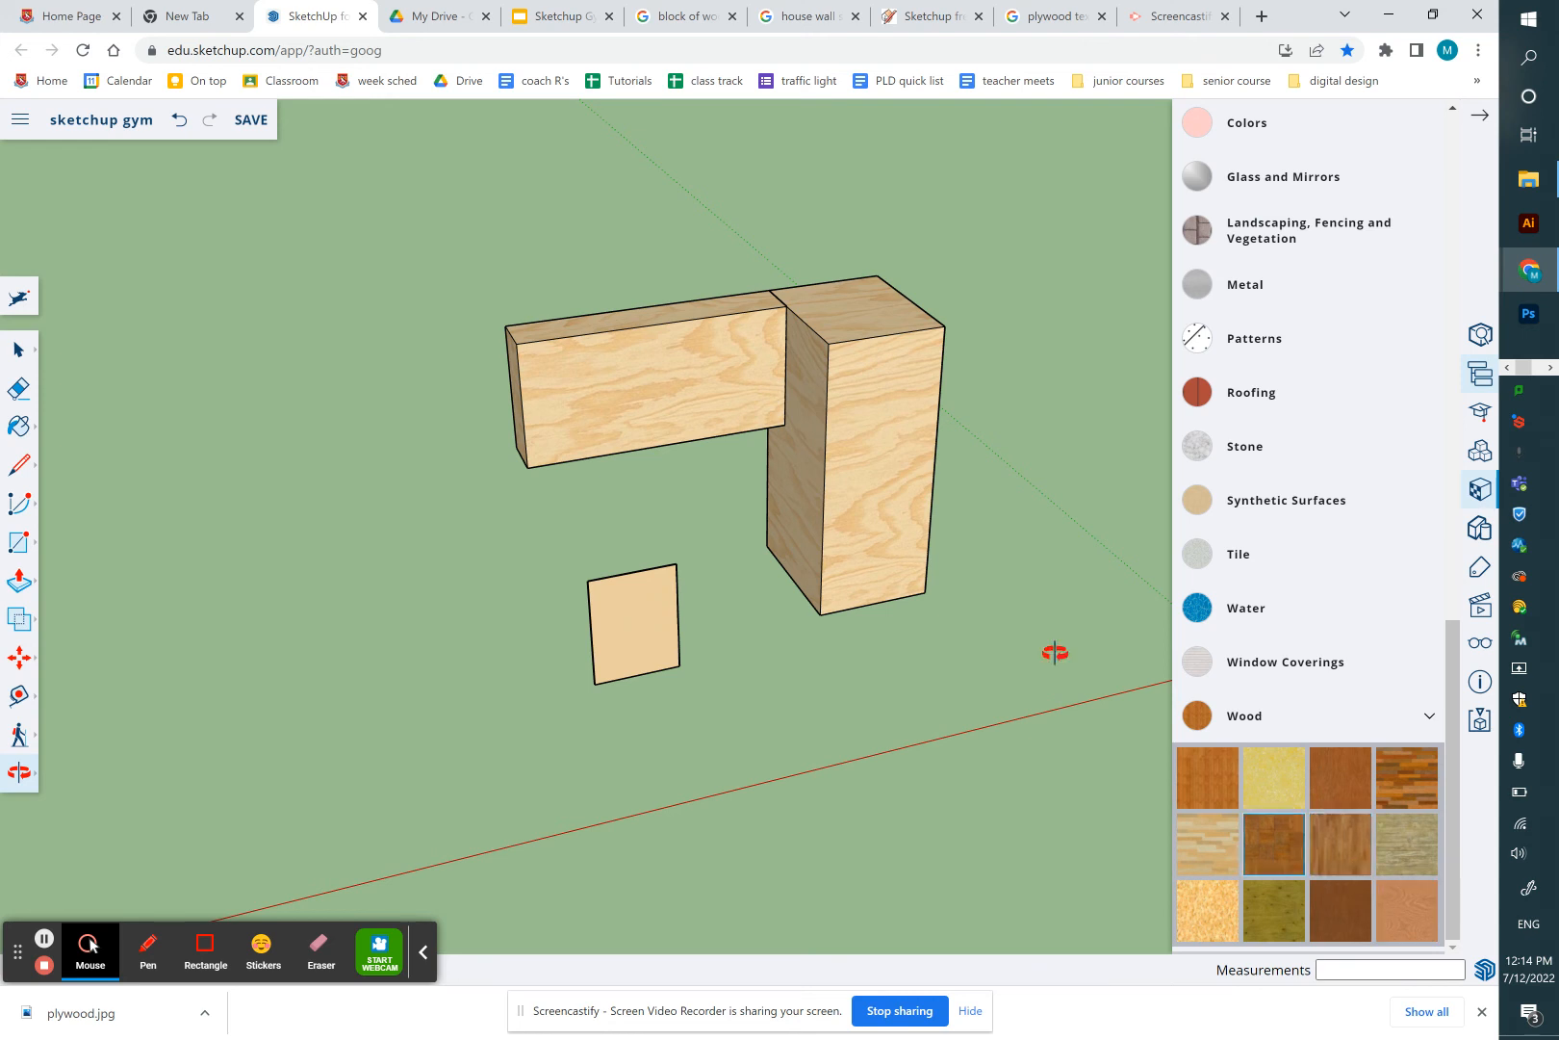
left_click_drag(863, 528, 929, 613)
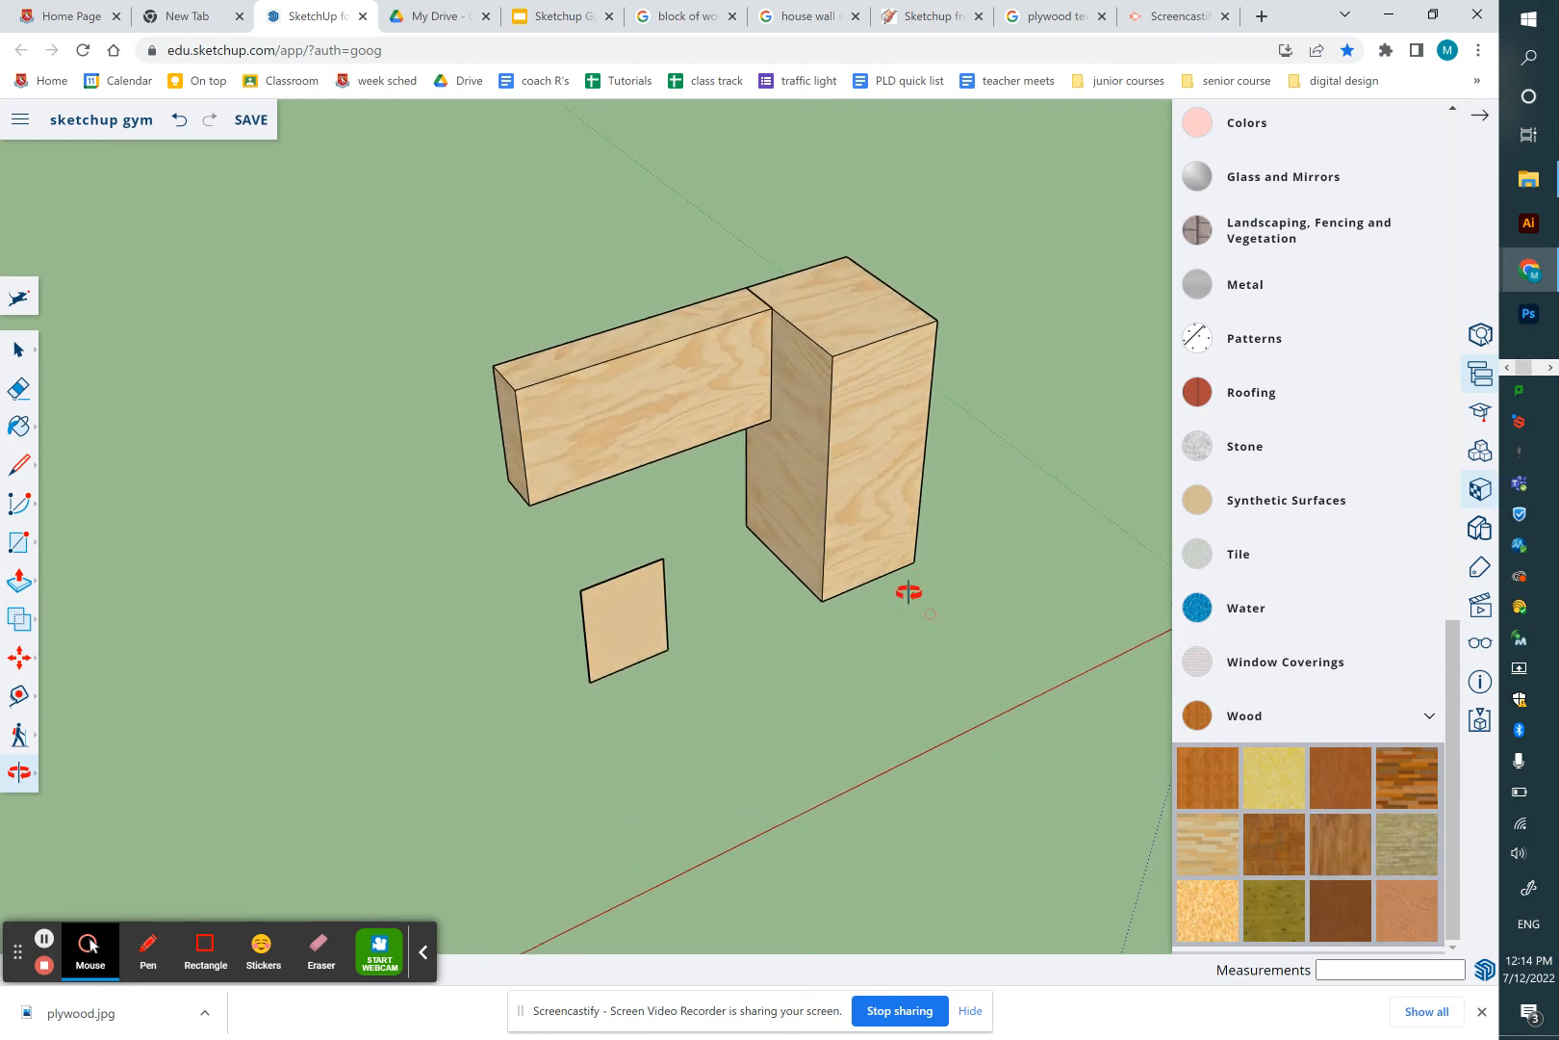
View the SketchUp Texture Club textures page and compare previews of seamless plywood textures in the Google image results
left_click(923, 21)
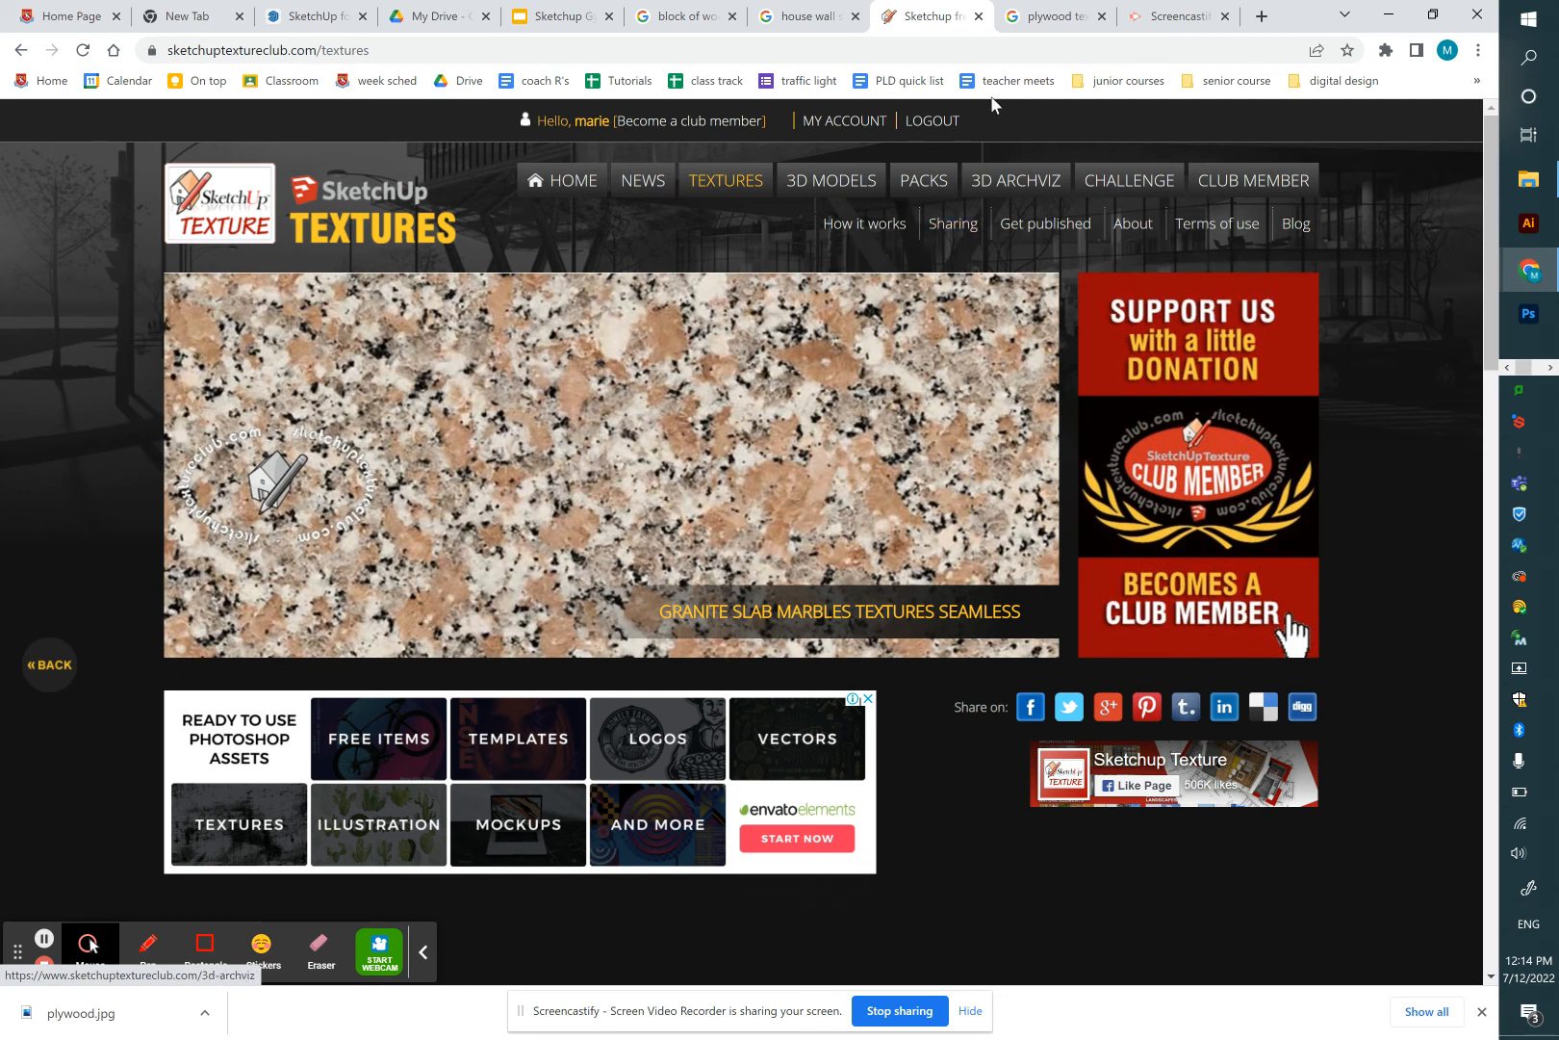
left_click(1047, 17)
scroll(467, 373, "up", 2)
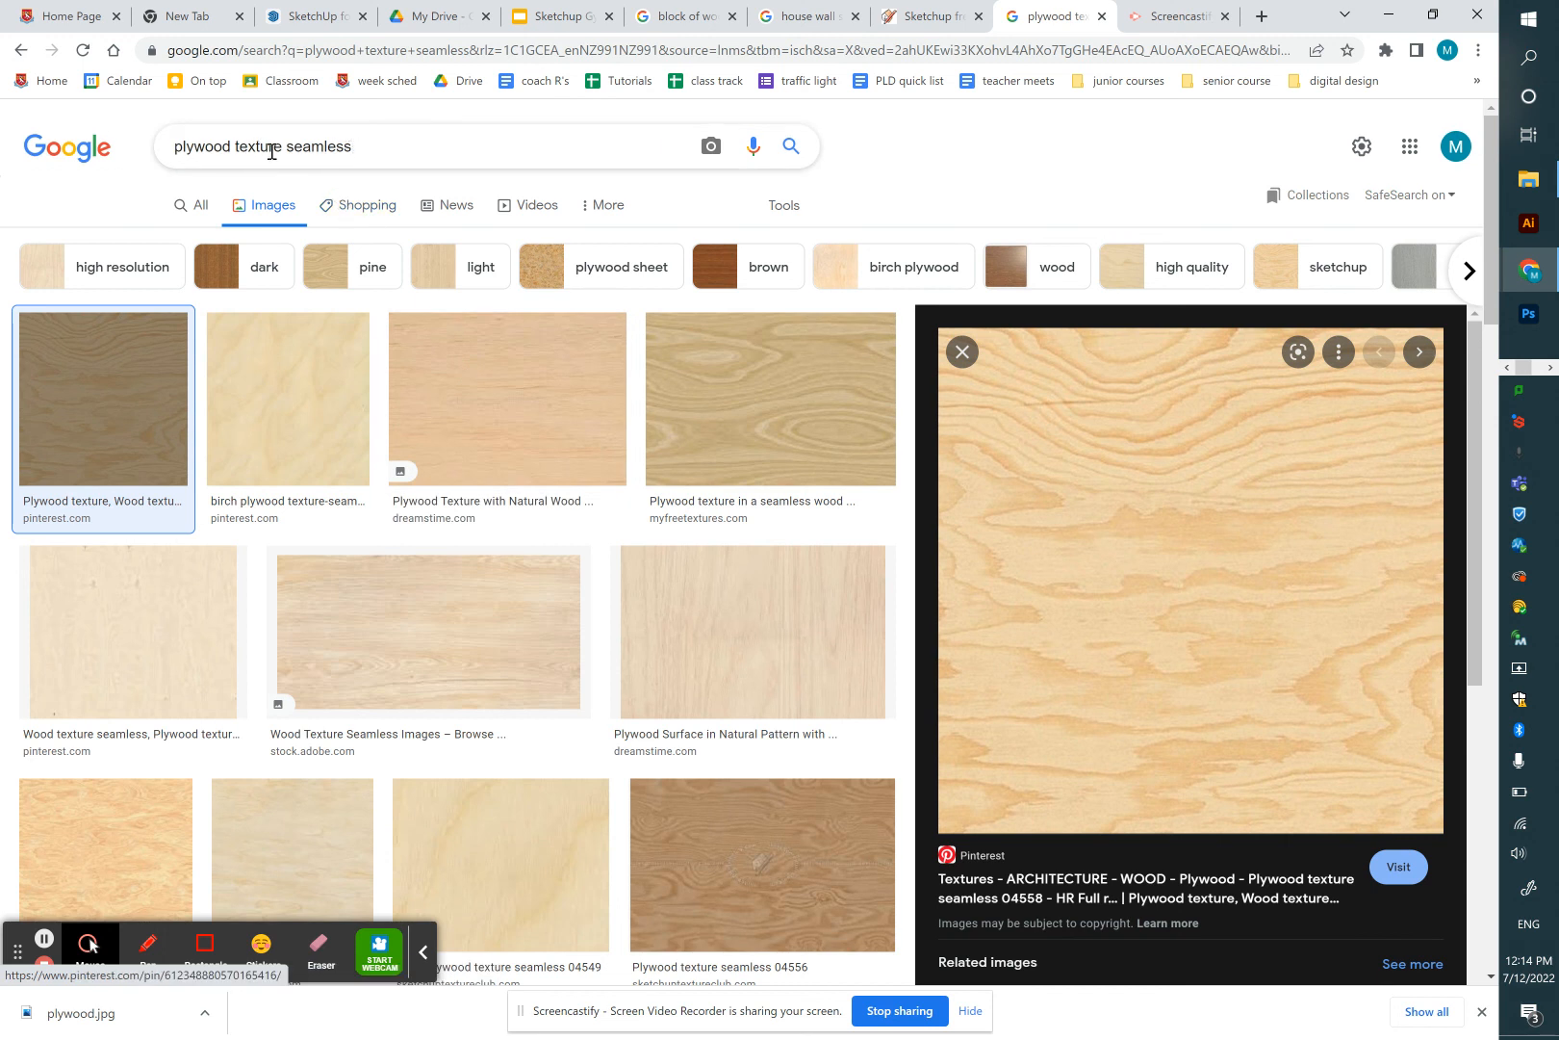
left_click(784, 451)
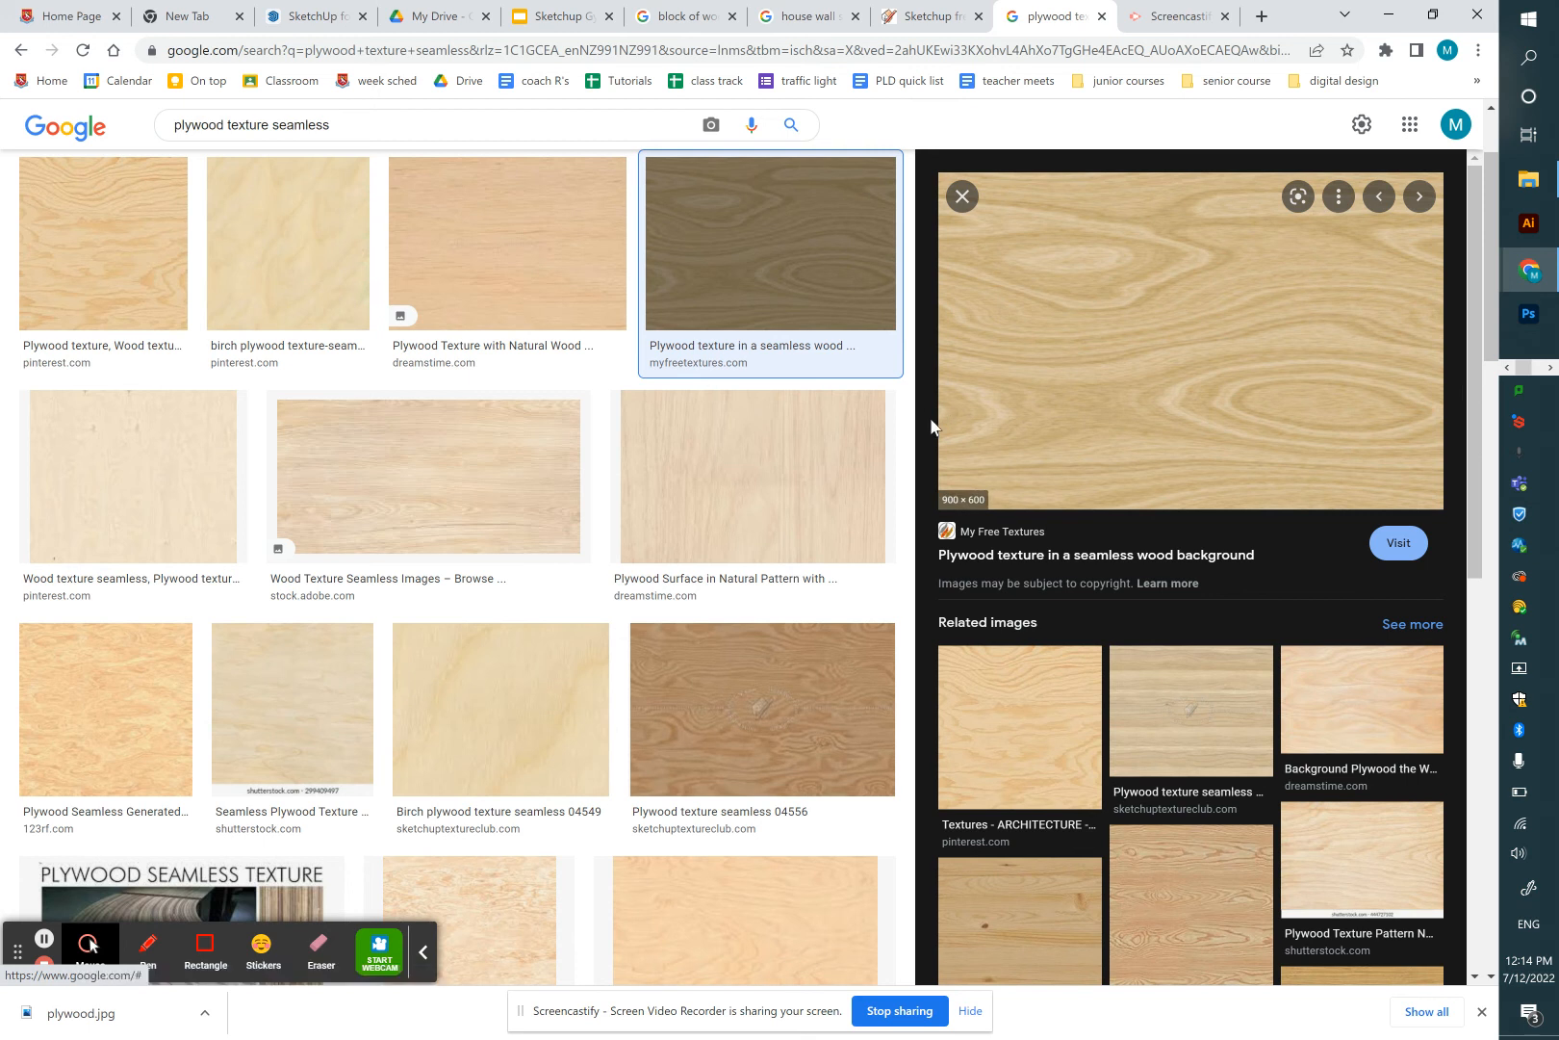
left_click(166, 311)
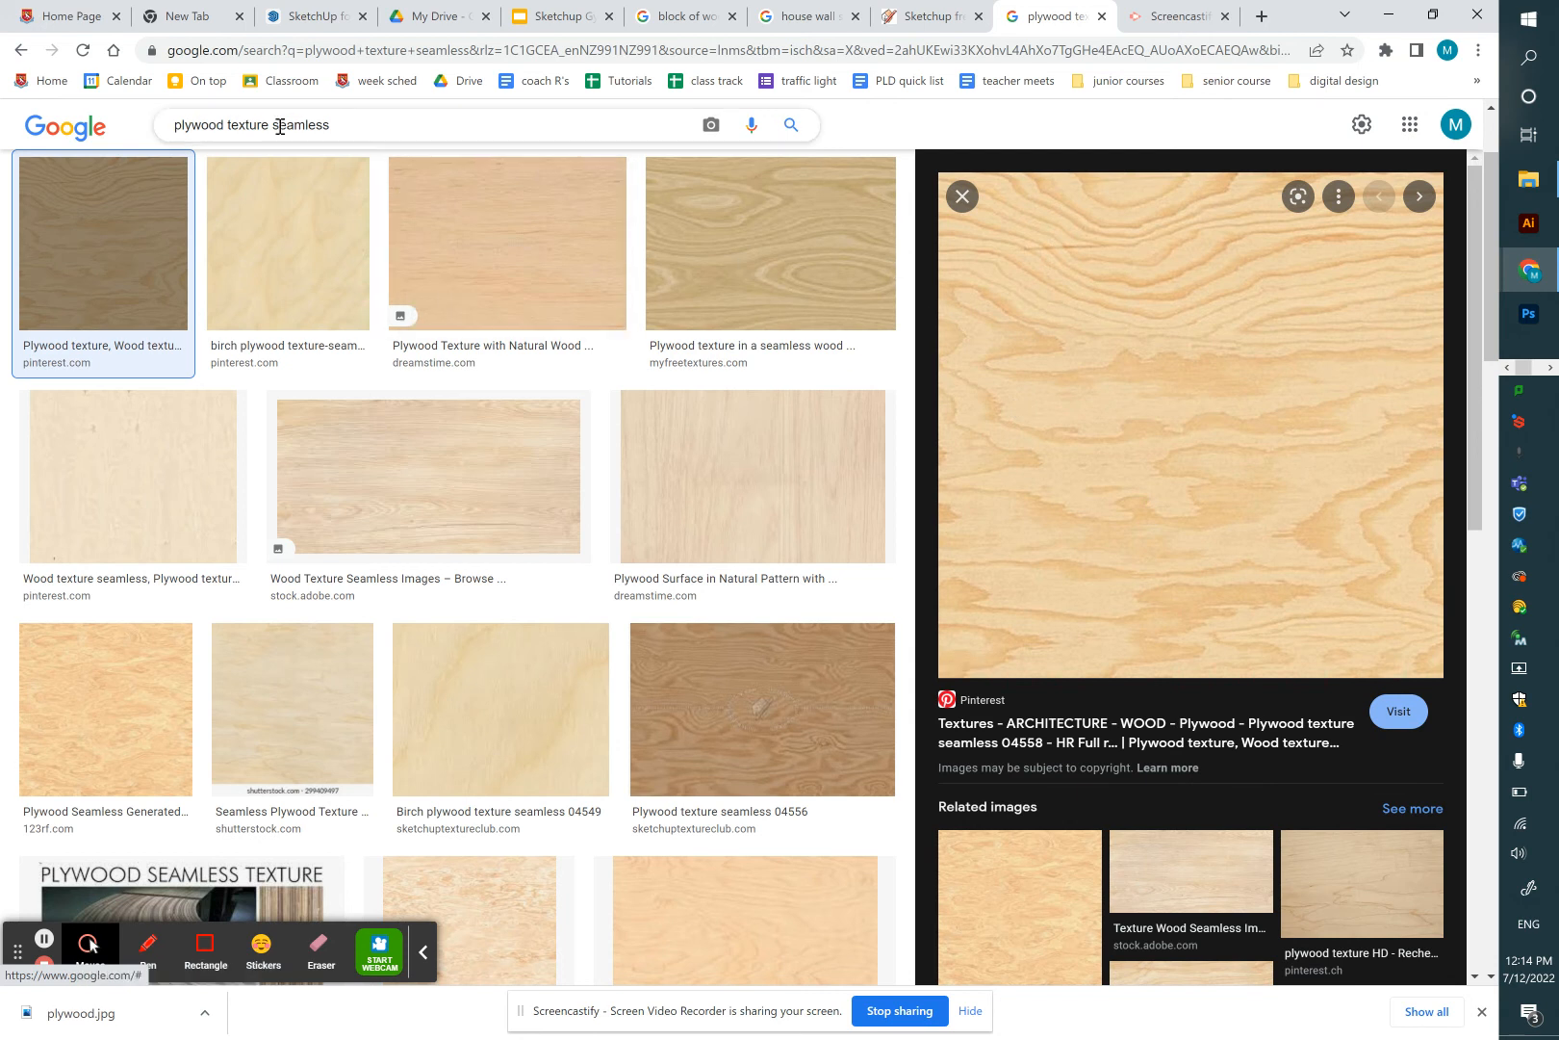
Search Google Images for "granite texture seamless", replacing the word plywood in the query
left_click_drag(224, 125, 163, 125)
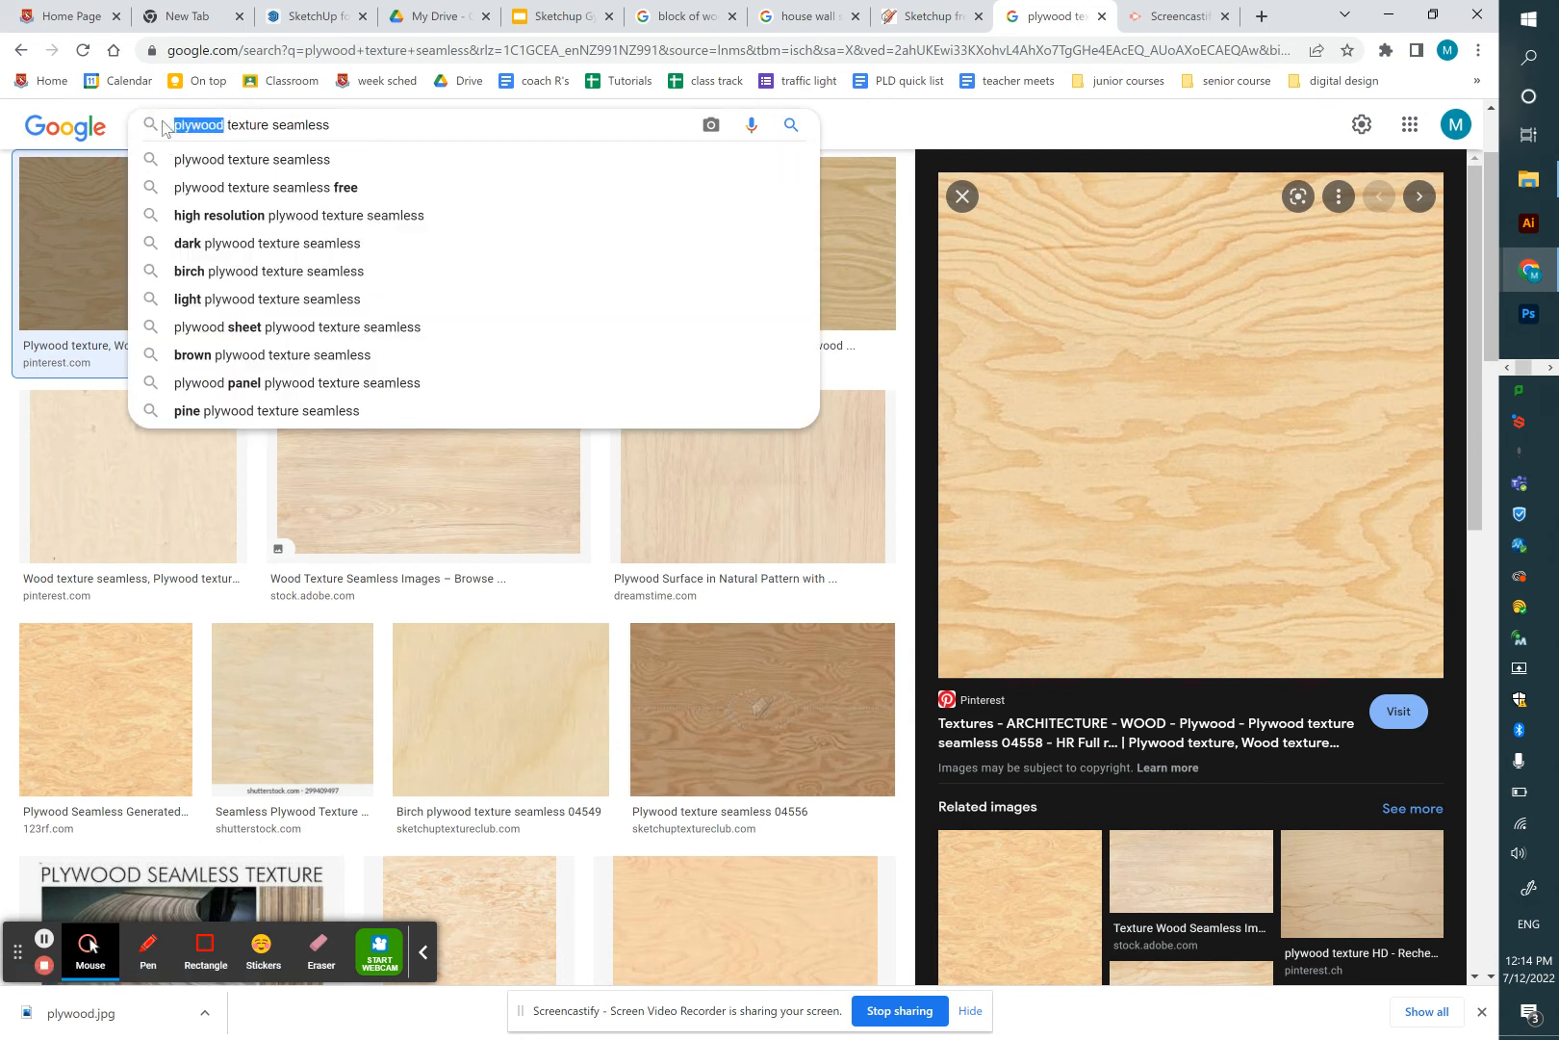
type("granite")
key("Return")
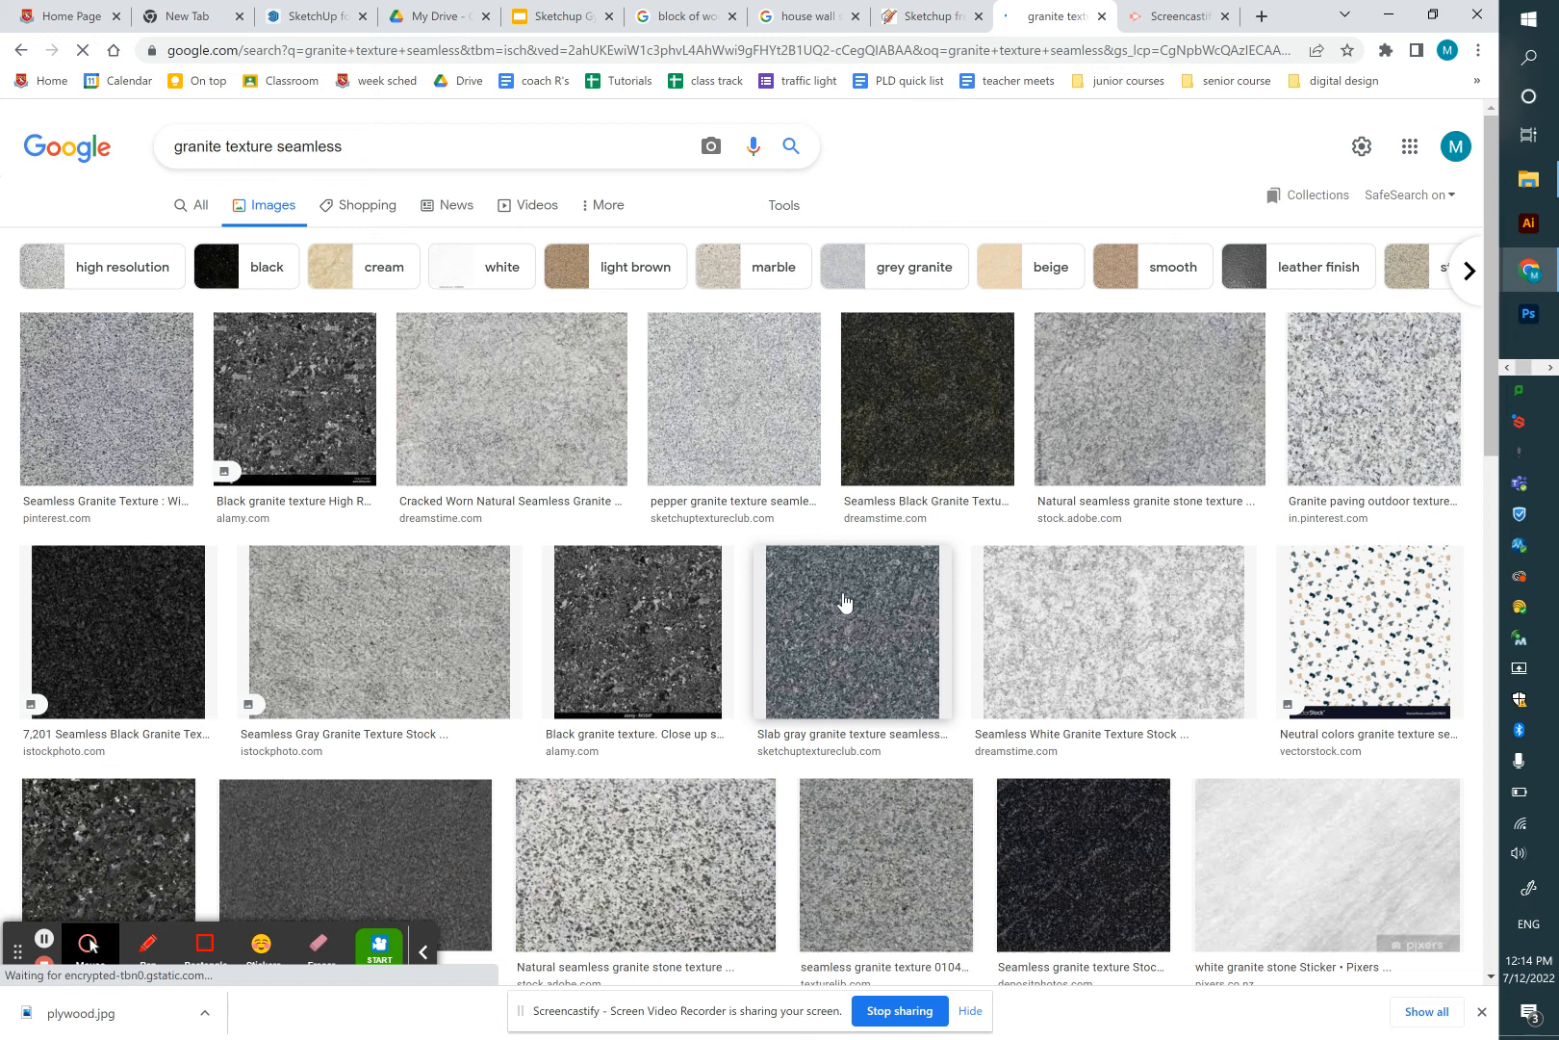
scroll(864, 637, "down", 1)
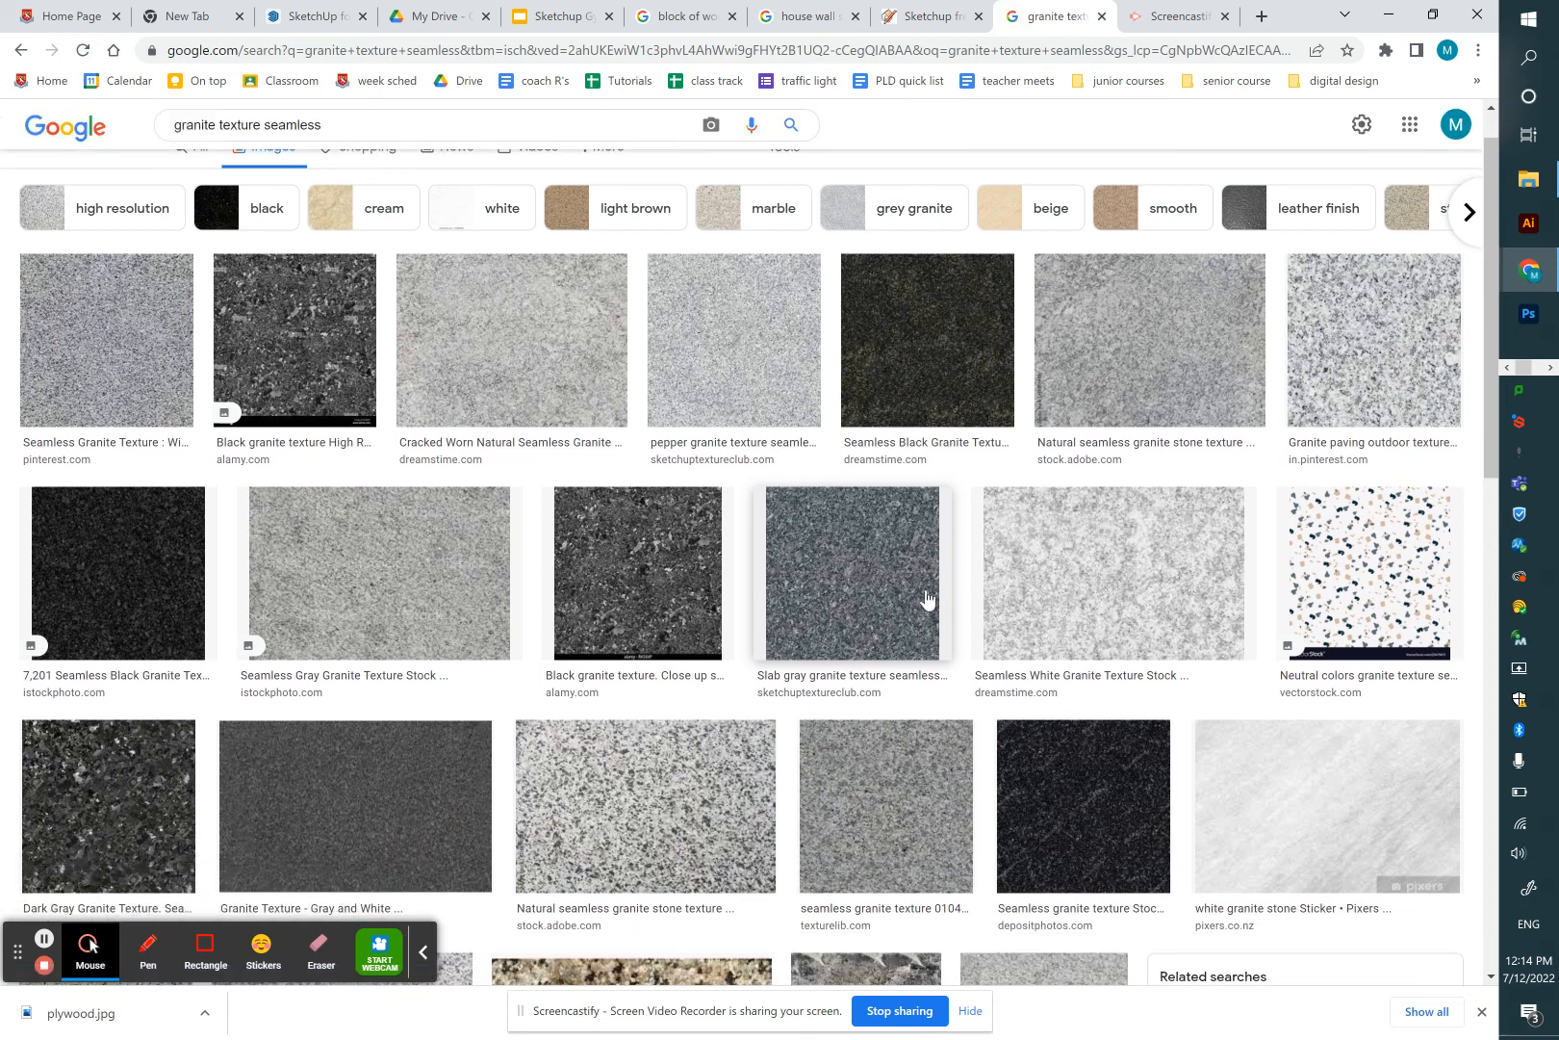
Check the preview of the neutral colors granite texture for a watermark and browse the other granite results
left_click(1400, 535)
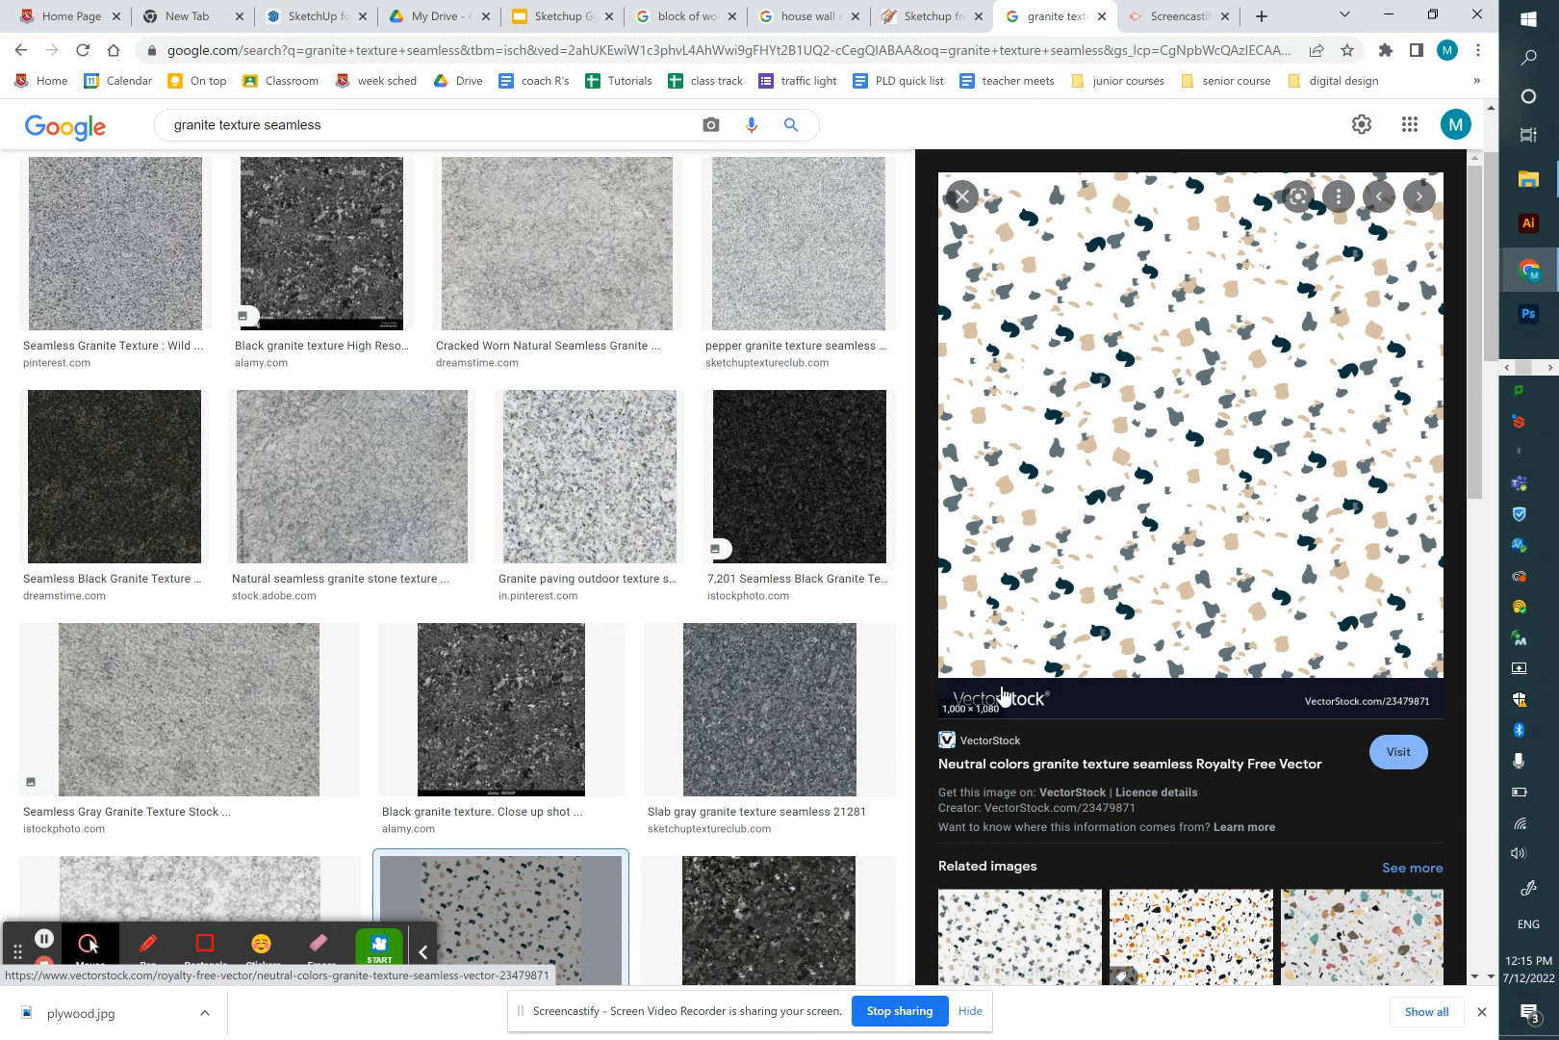
scroll(678, 766, "down", 2)
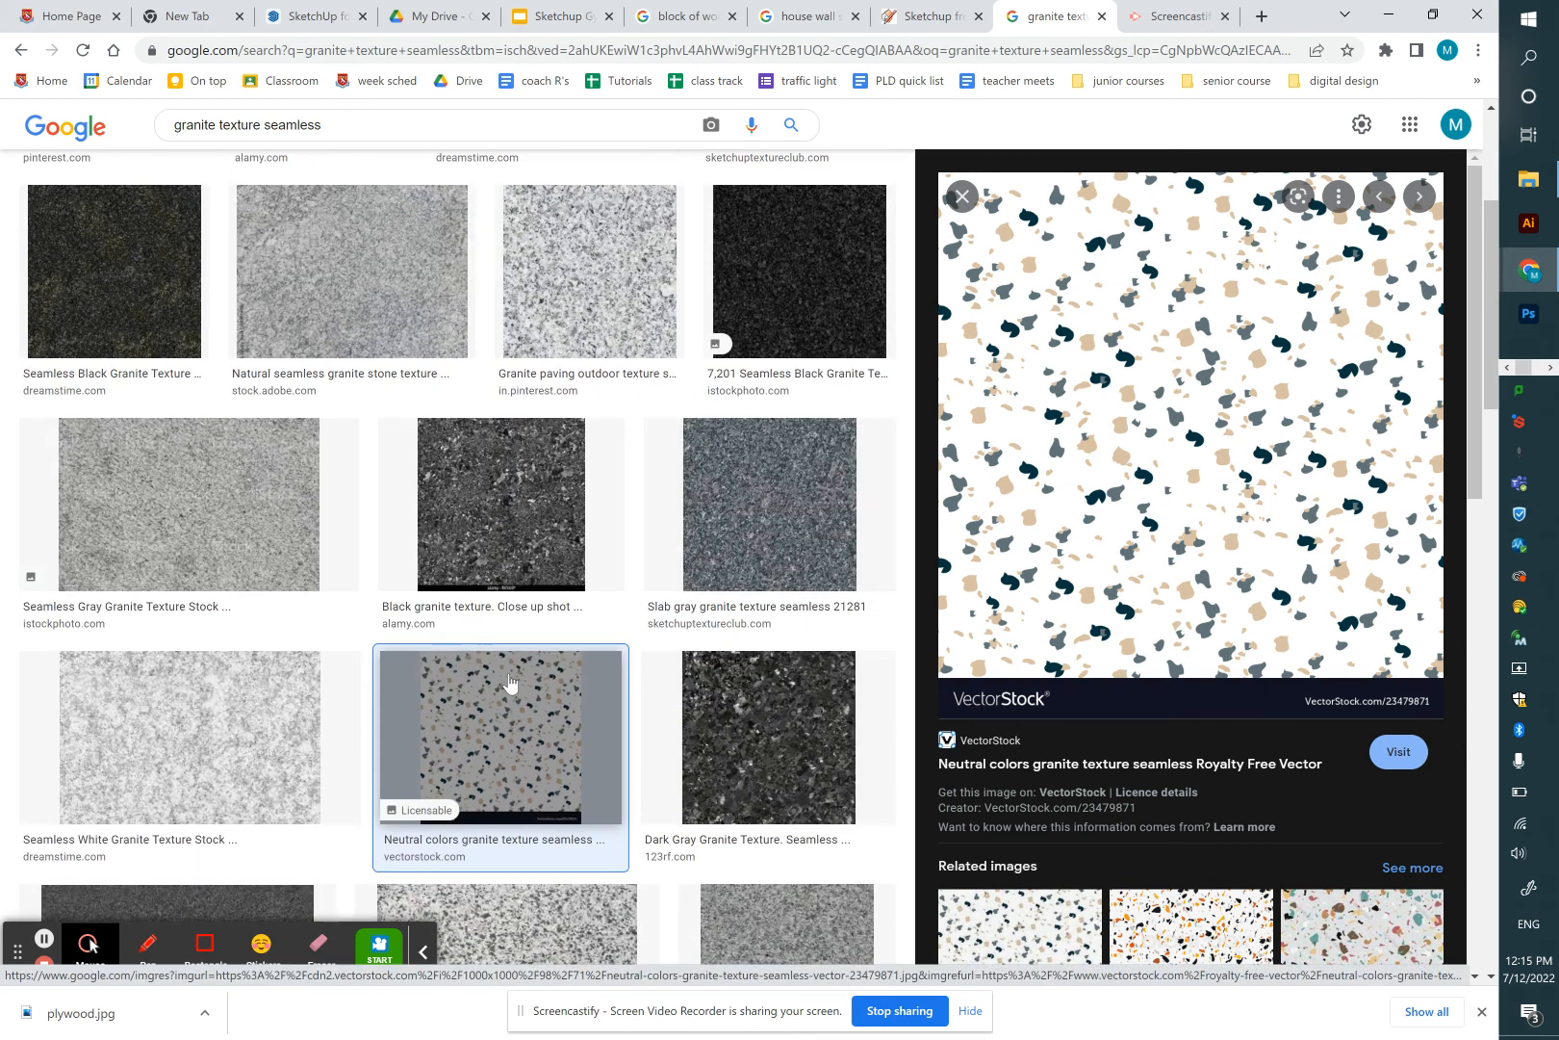
scroll(509, 691, "down", 2)
scroll(510, 682, "up", 1)
Save the previewed white granite paving texture as the JPEG "granite white" in the Pictures textures folder
left_click(589, 280)
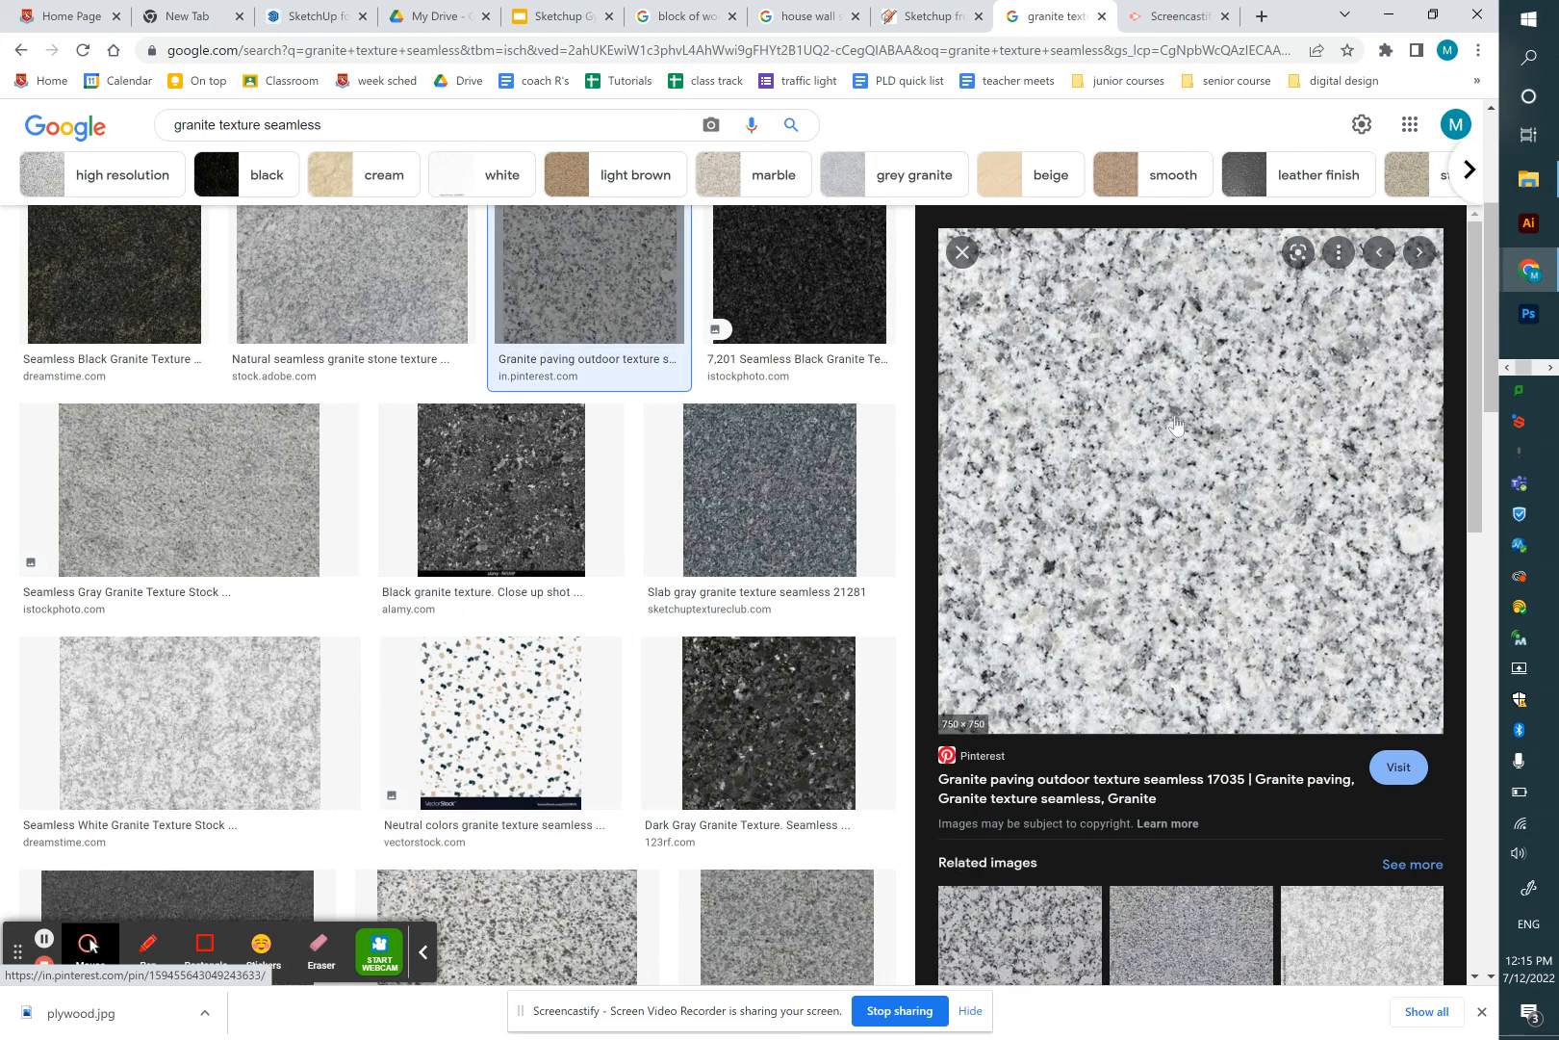
right_click(1229, 492)
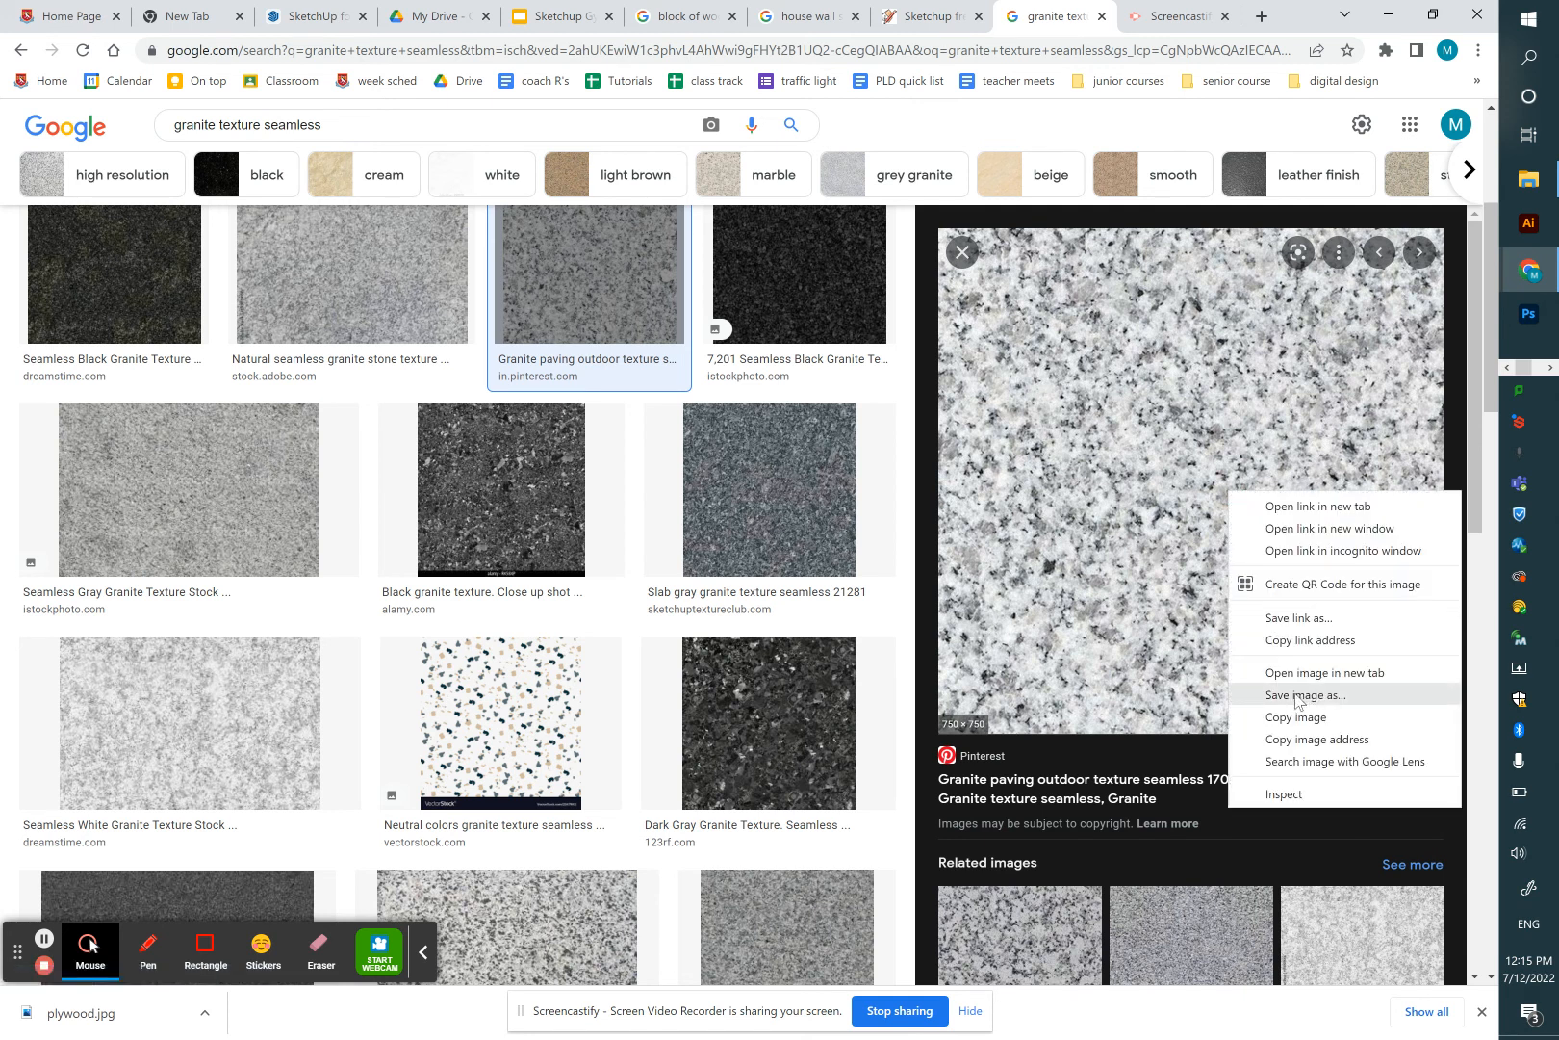
left_click(1299, 695)
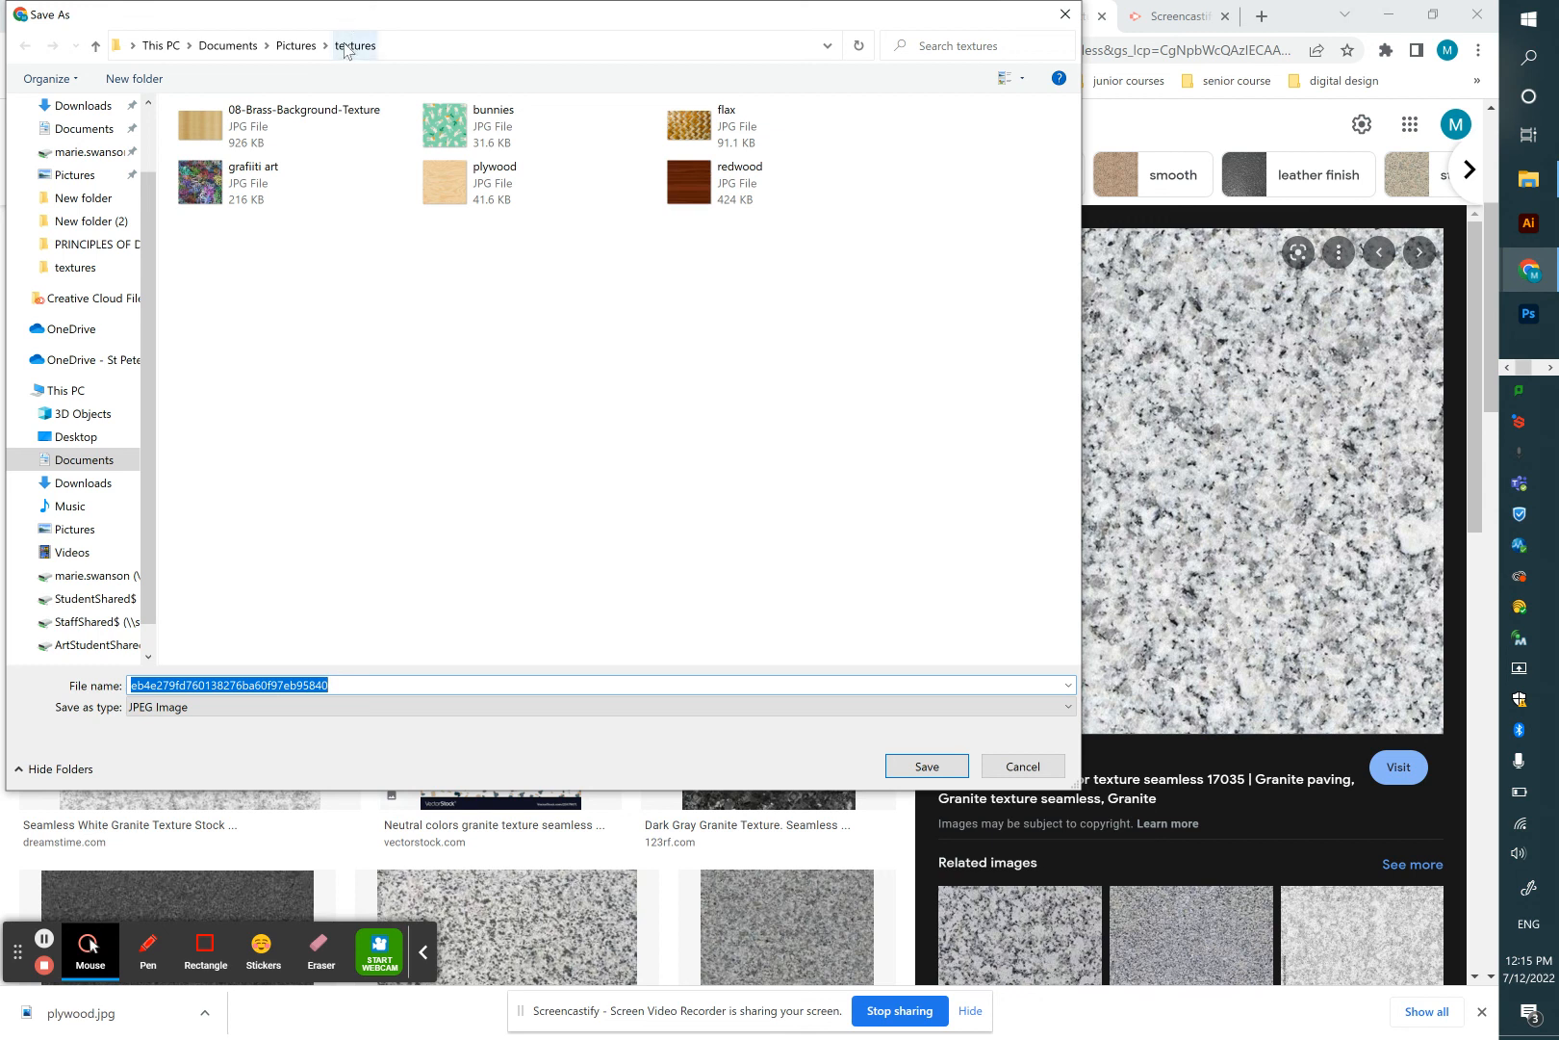
type("granite white")
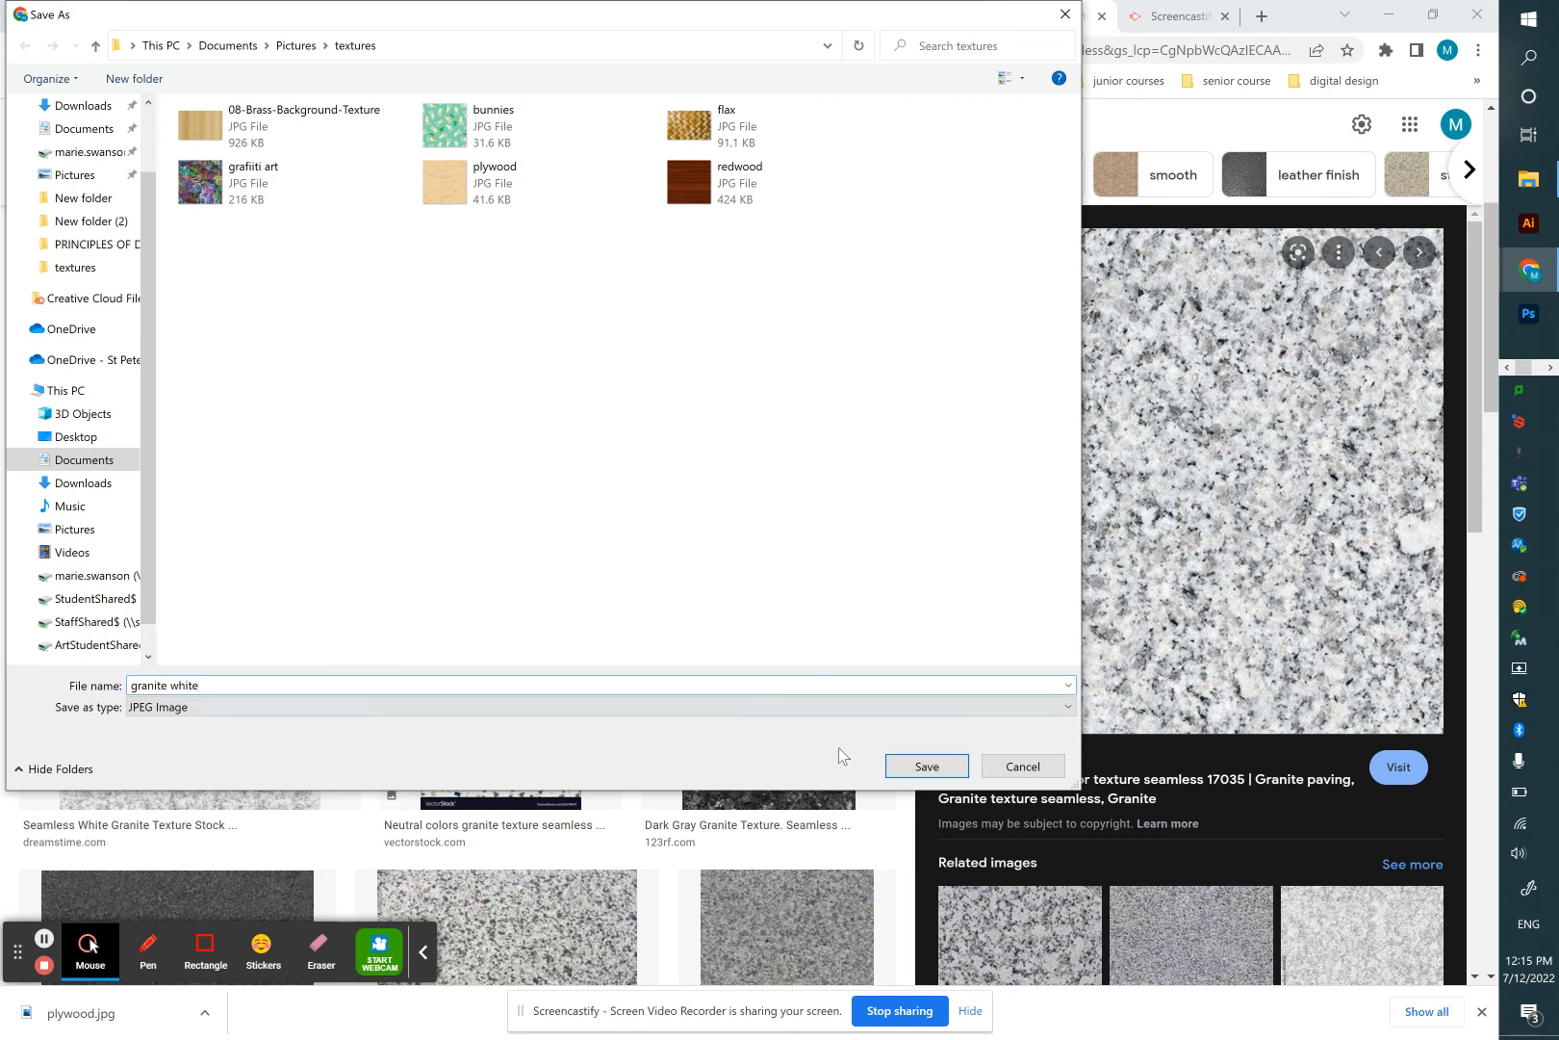
left_click(919, 766)
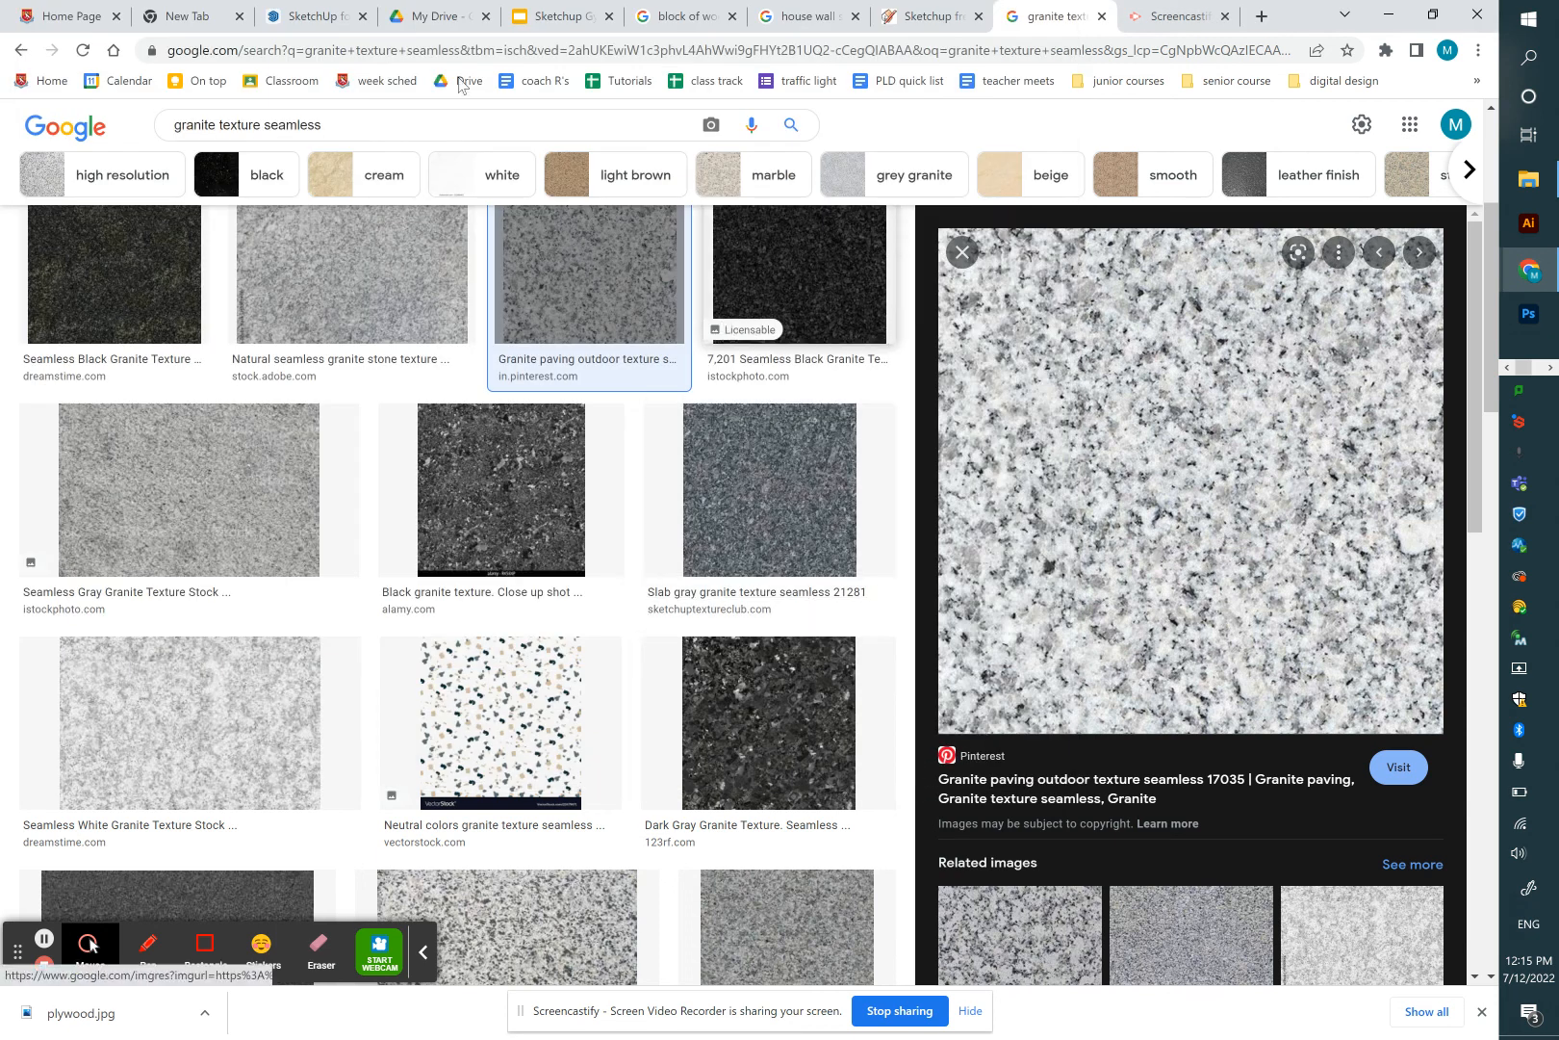
Switch to SketchUp and open the front panel group of the open box made from separate boards for editing
left_click(296, 23)
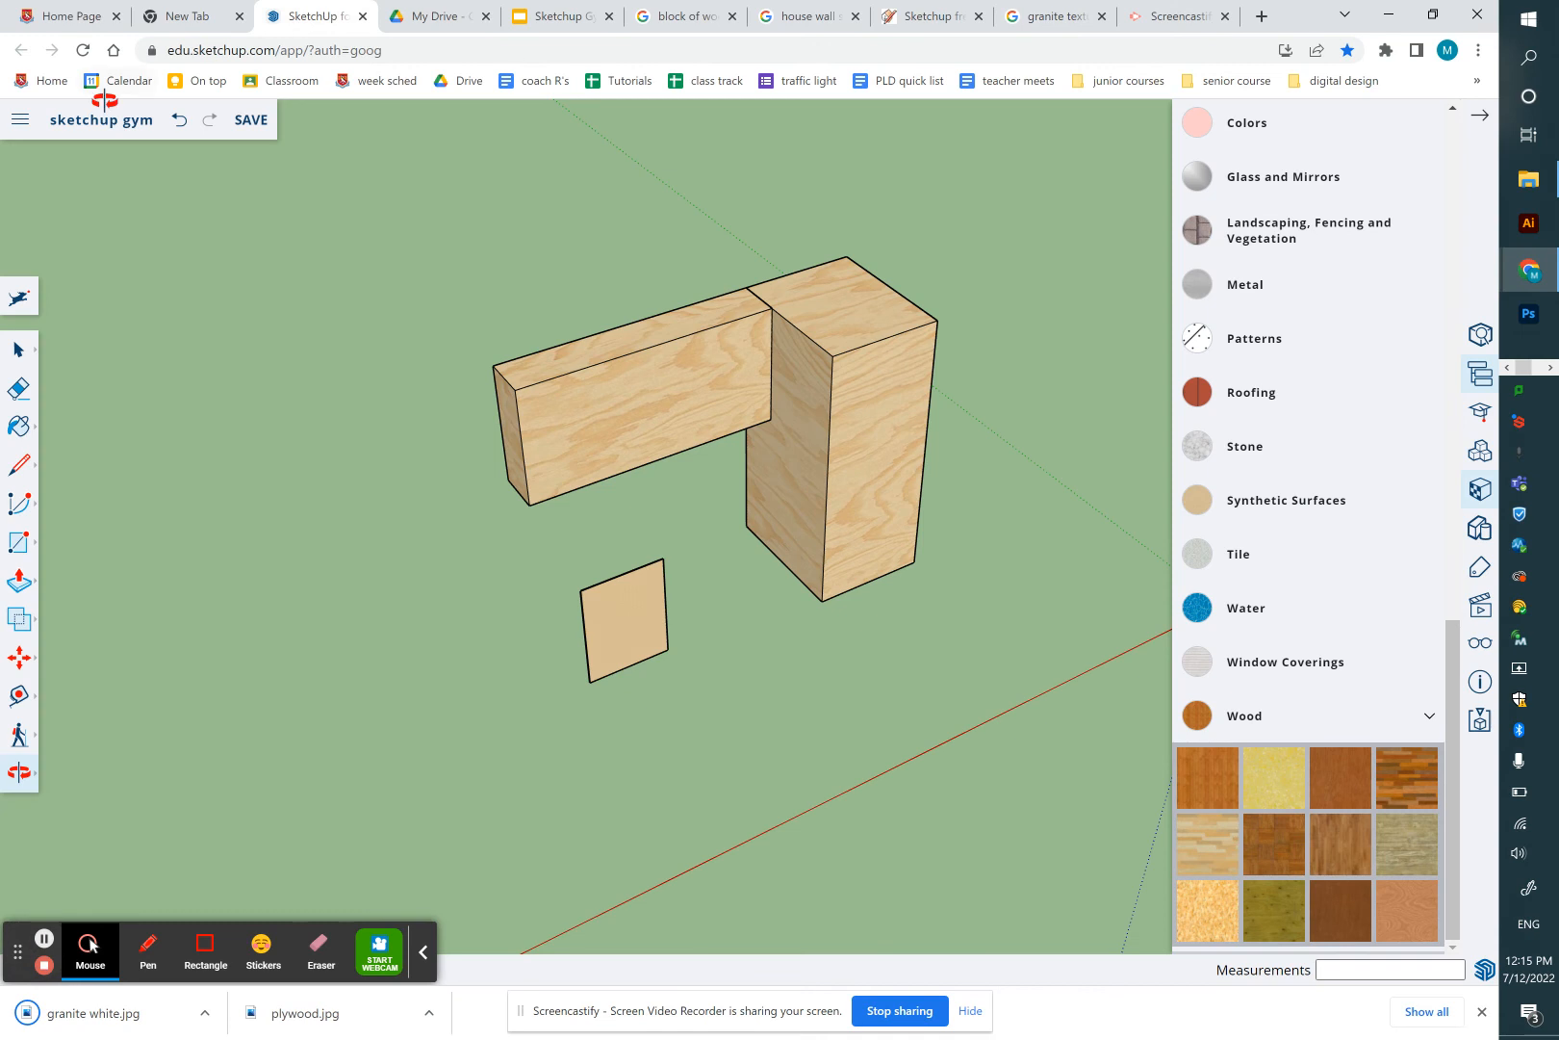
scroll(739, 401, "down", 5)
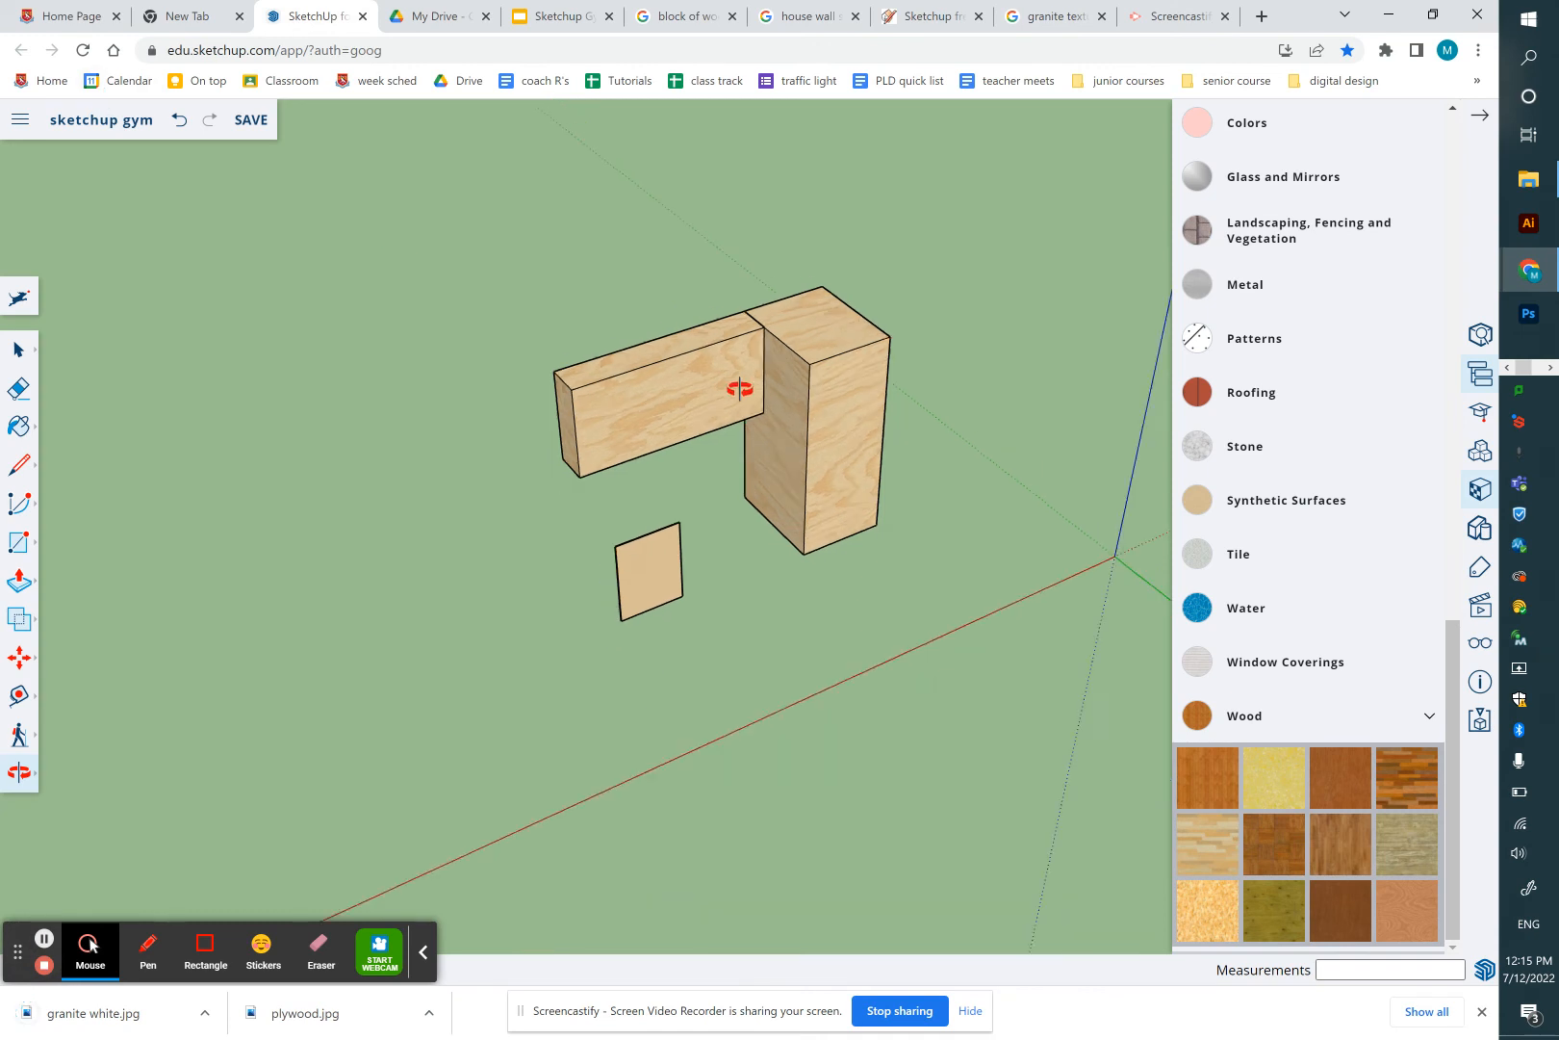
scroll(739, 388, "down", 3)
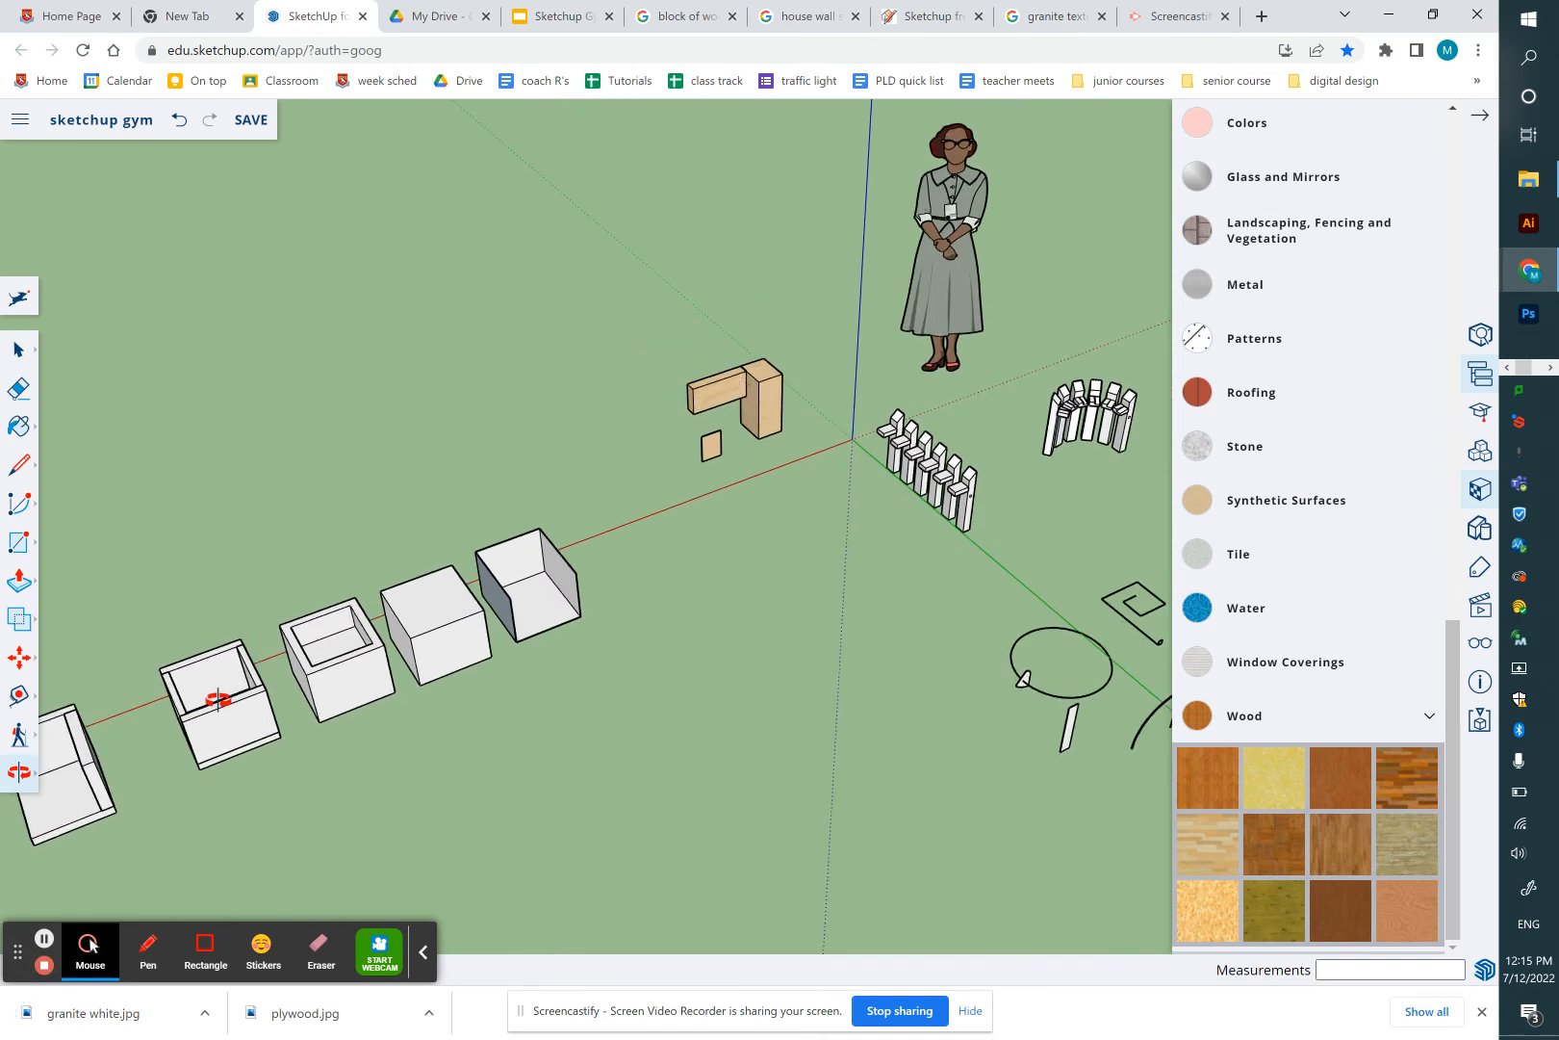
scroll(168, 760, "up", 6)
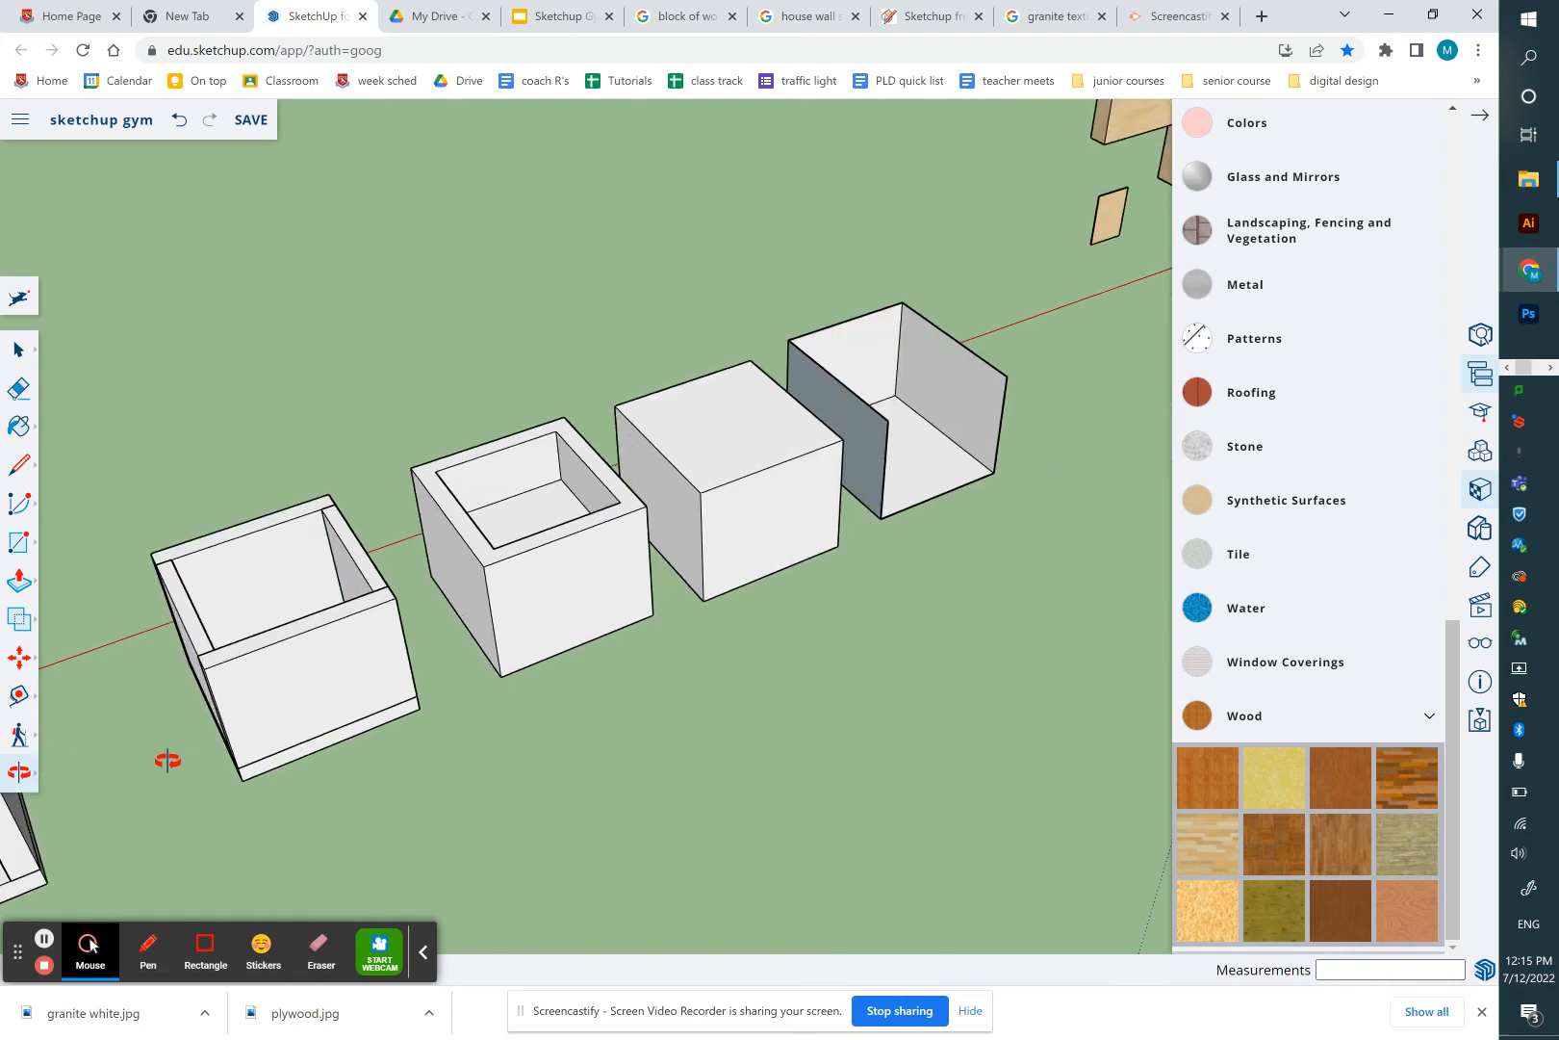
left_click_drag(357, 665, 439, 647)
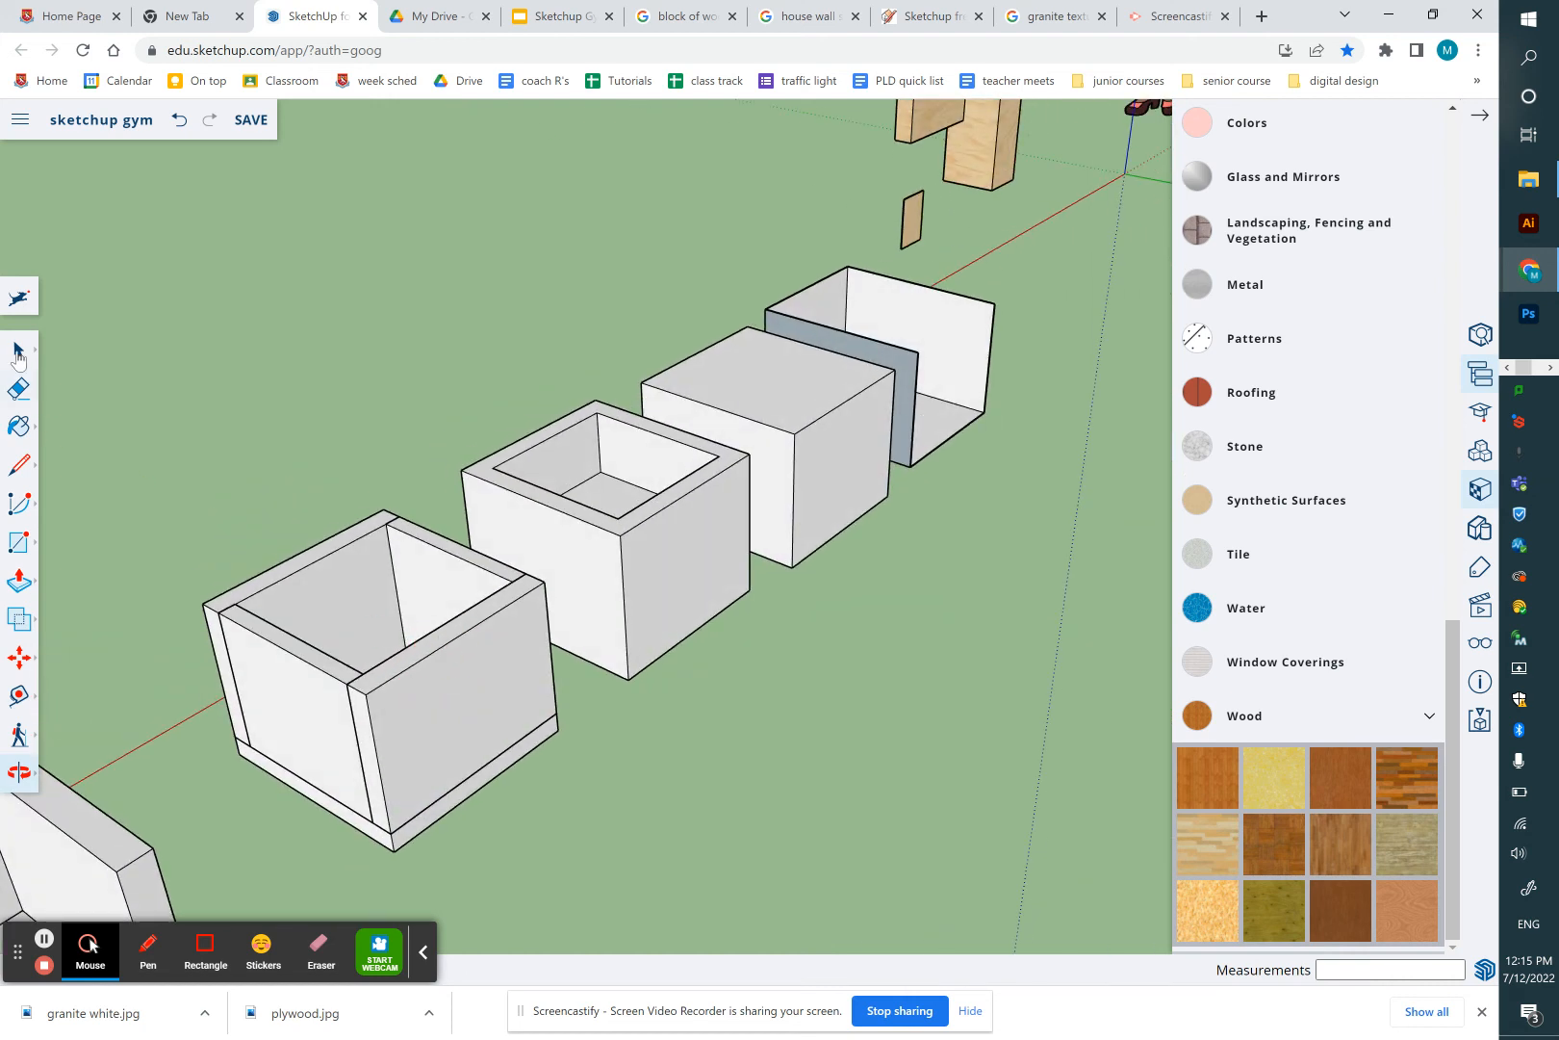
left_click(18, 349)
left_click(291, 752)
left_click(442, 717)
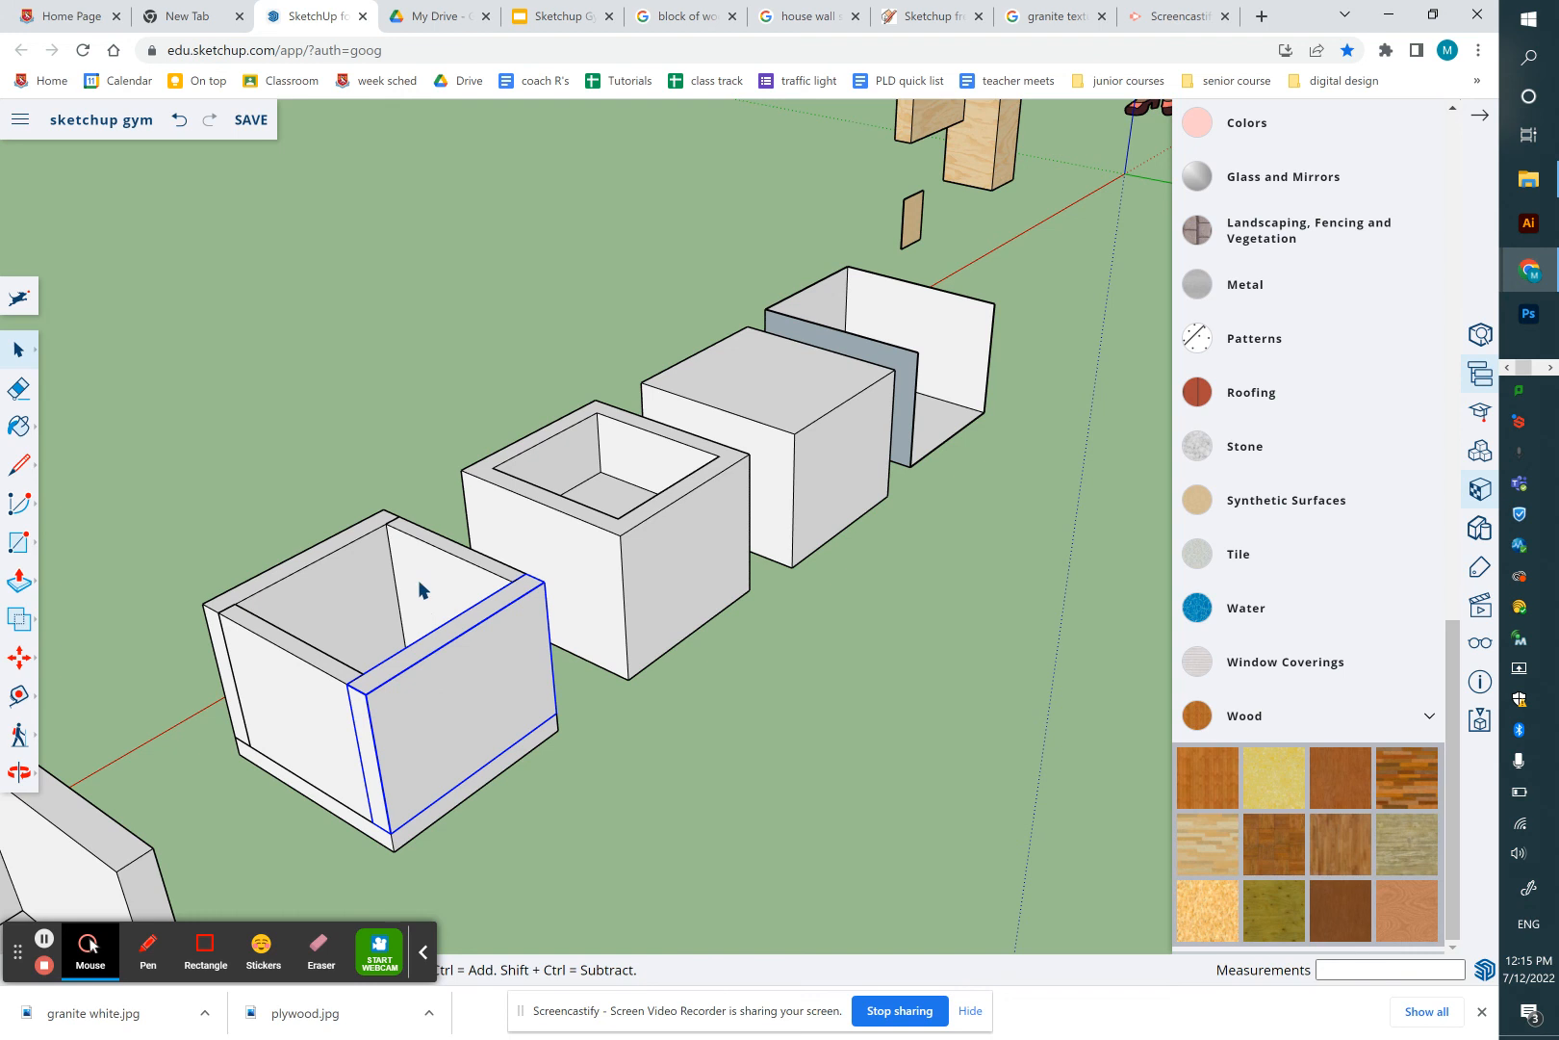
double_click(436, 765)
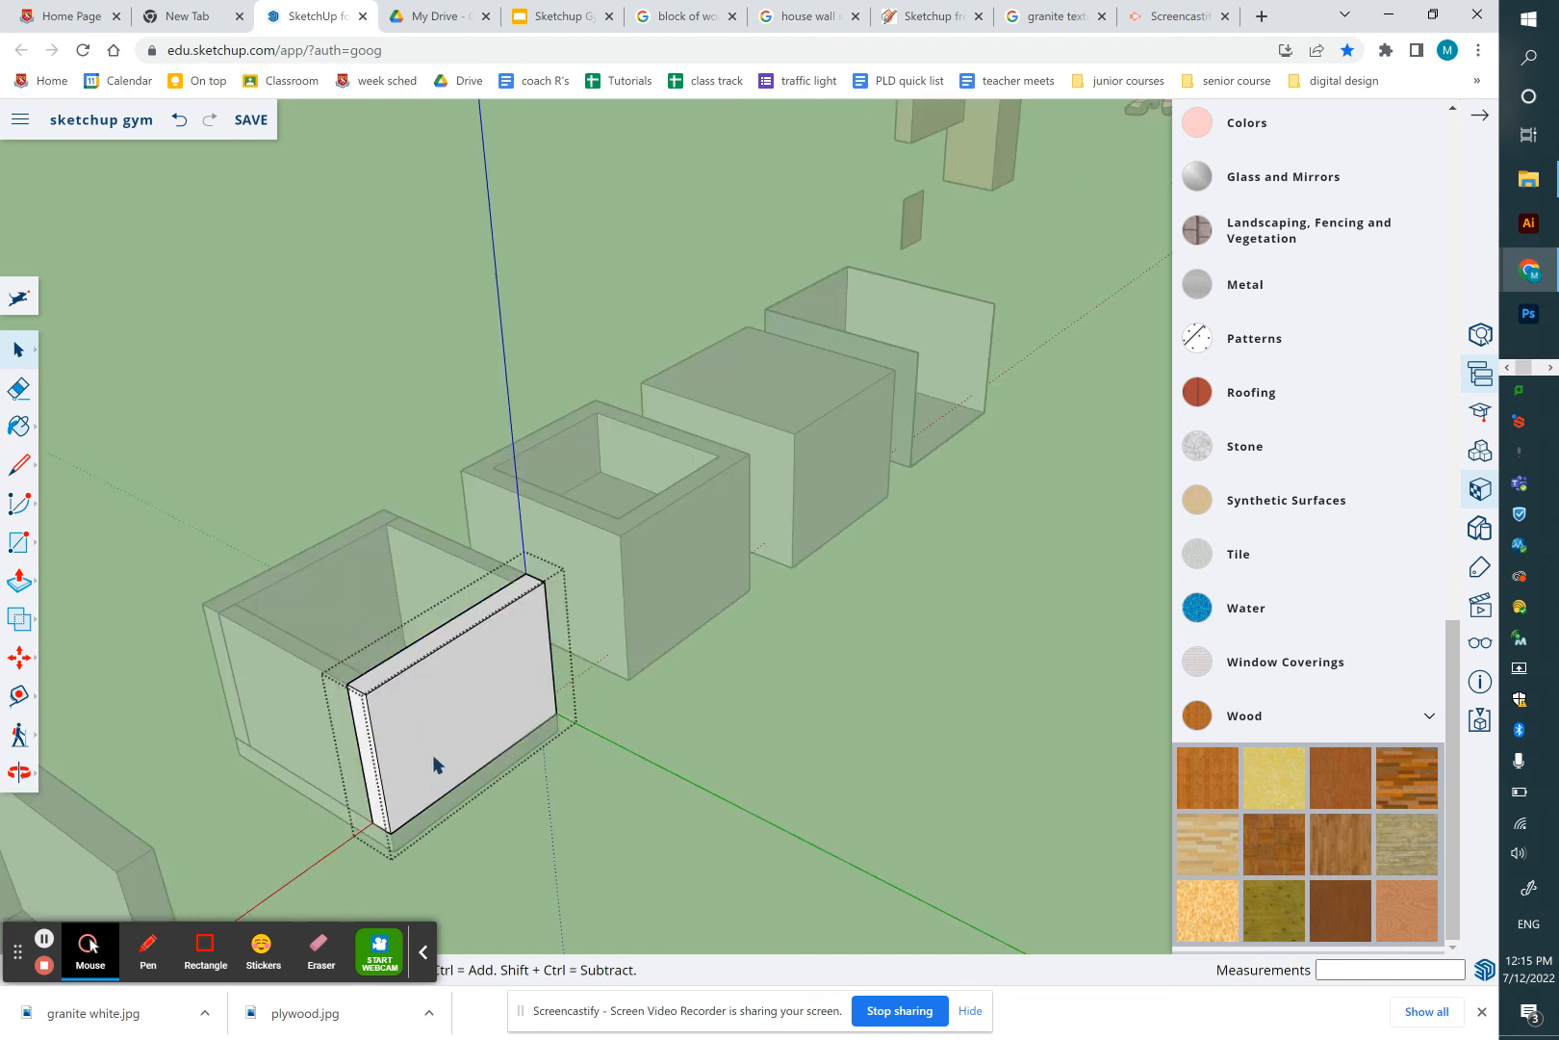
scroll(398, 843, "up", 4)
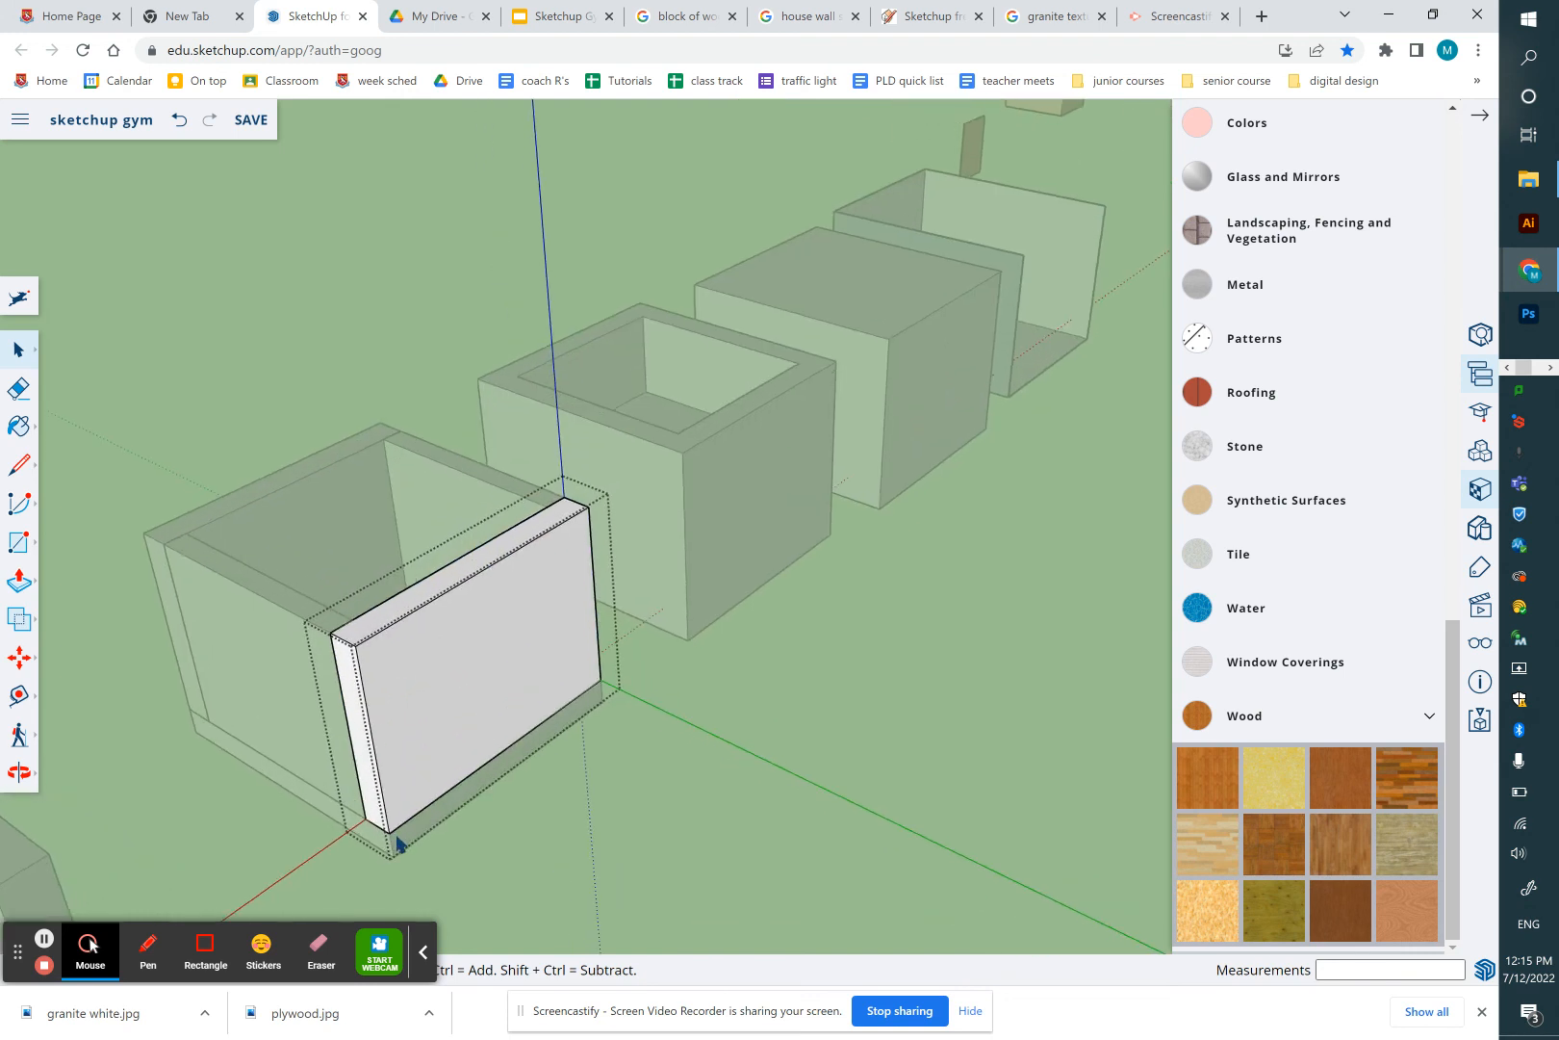
scroll(398, 844, "up", 1)
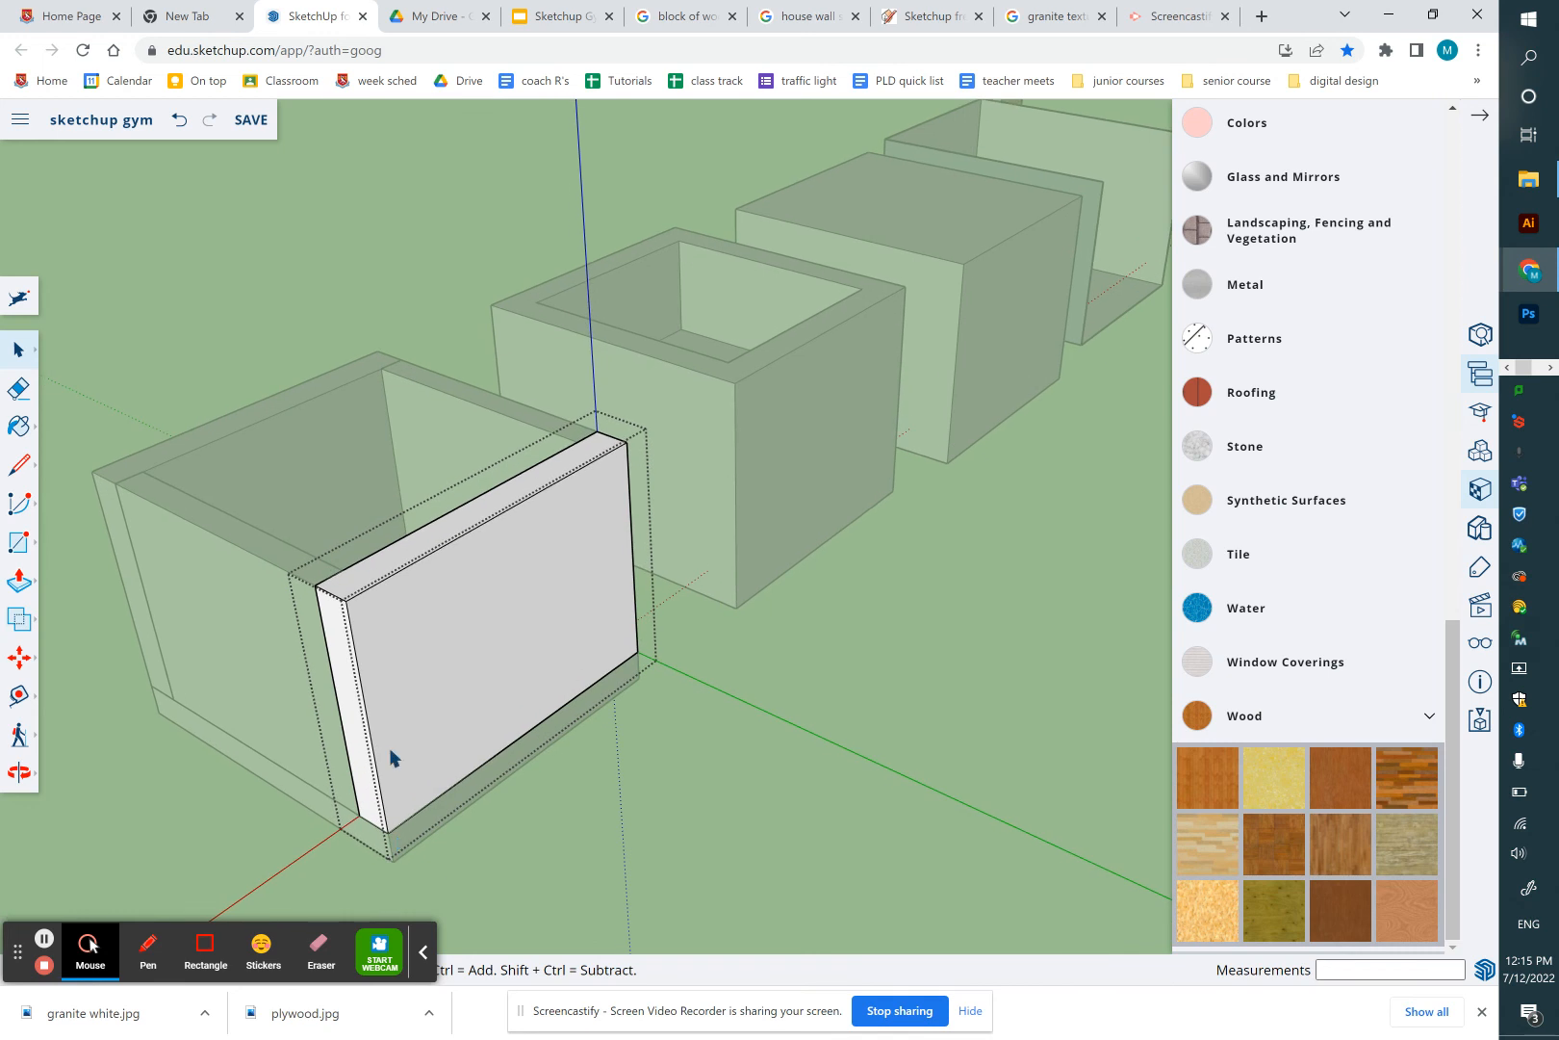
Choose granite white.jpg from the device's Pictures textures folder for import
left_click(17, 125)
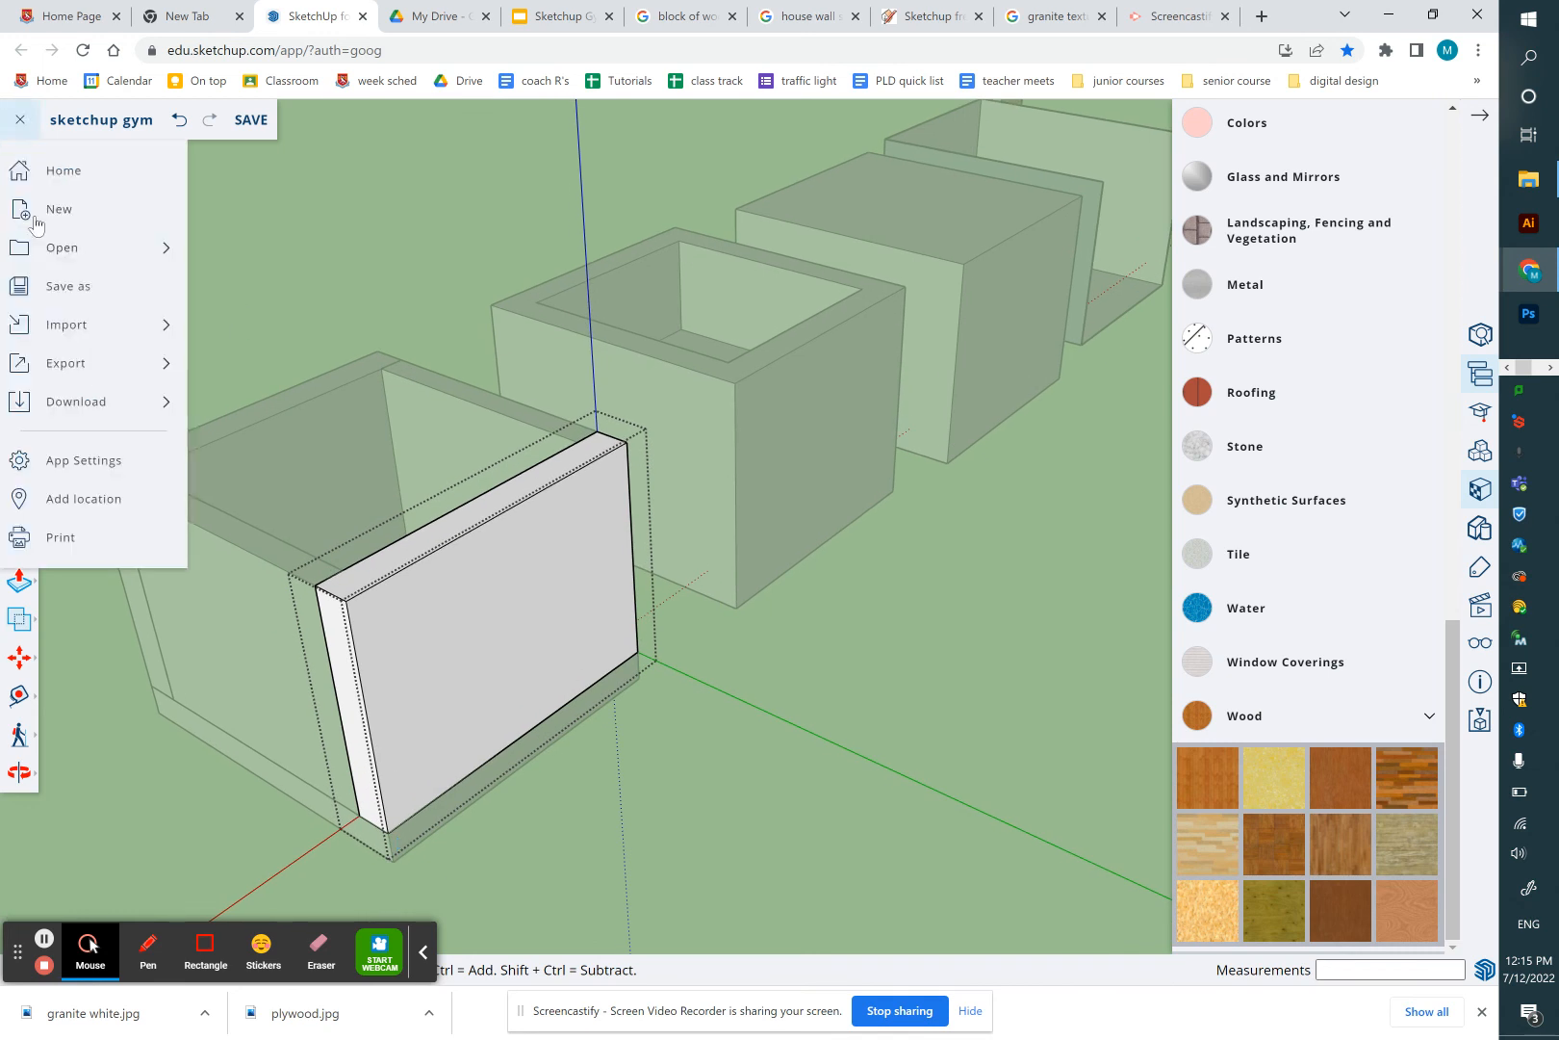
left_click(67, 327)
left_click(243, 327)
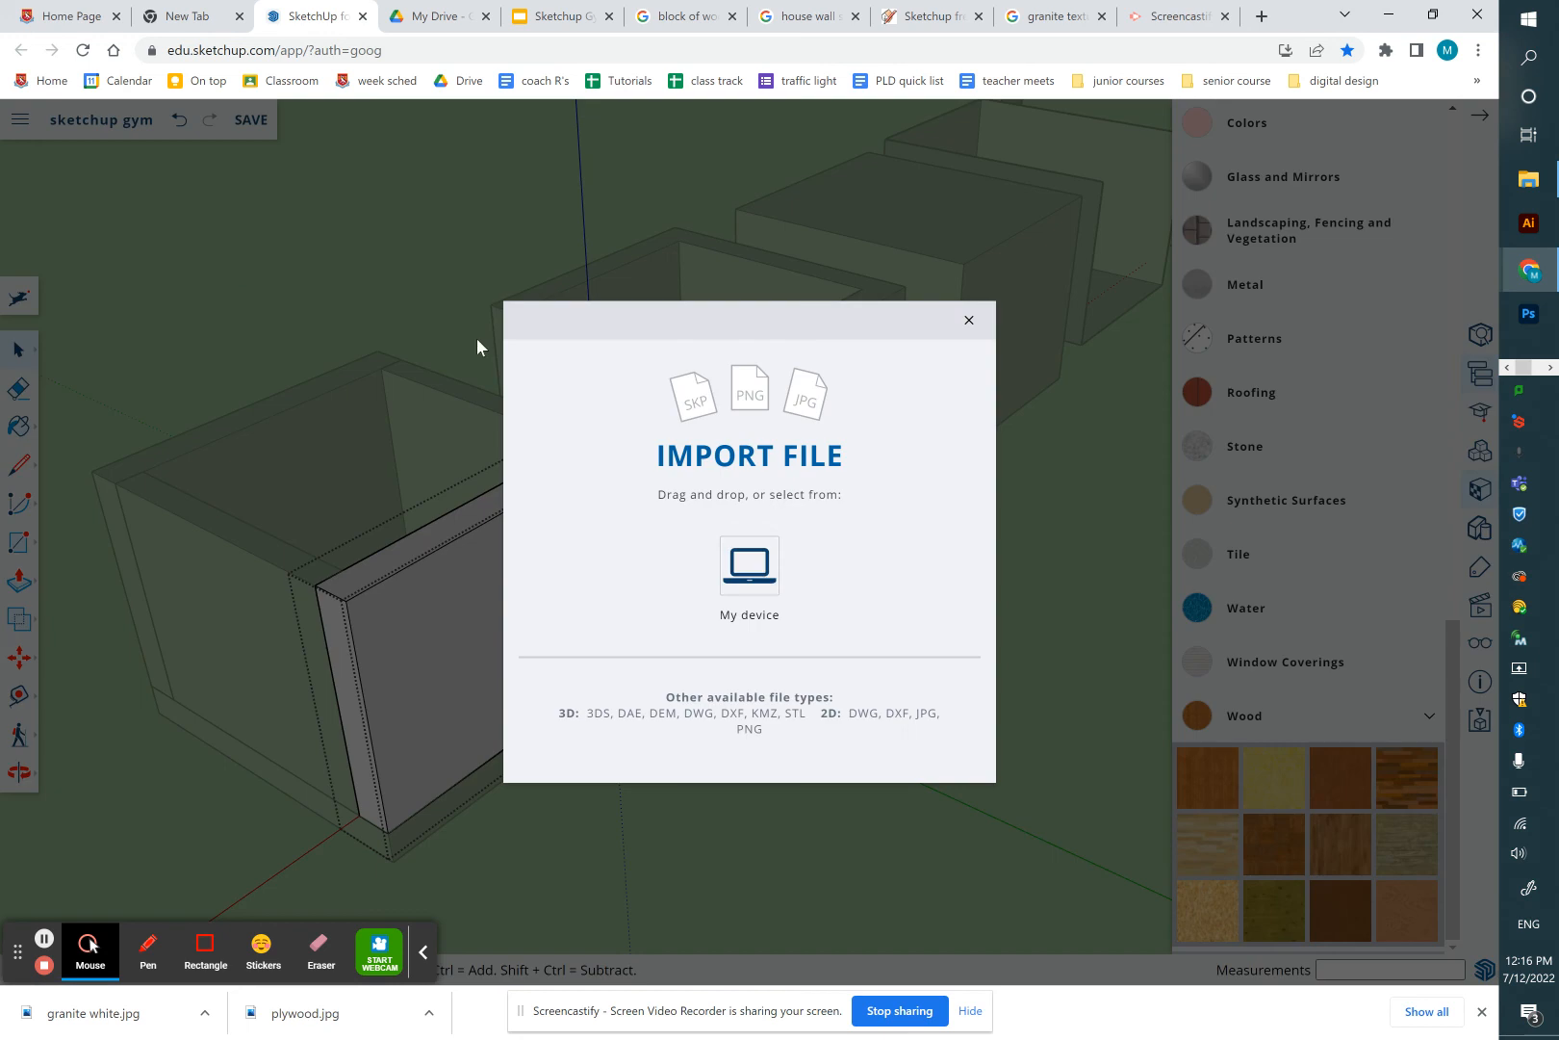
left_click(765, 558)
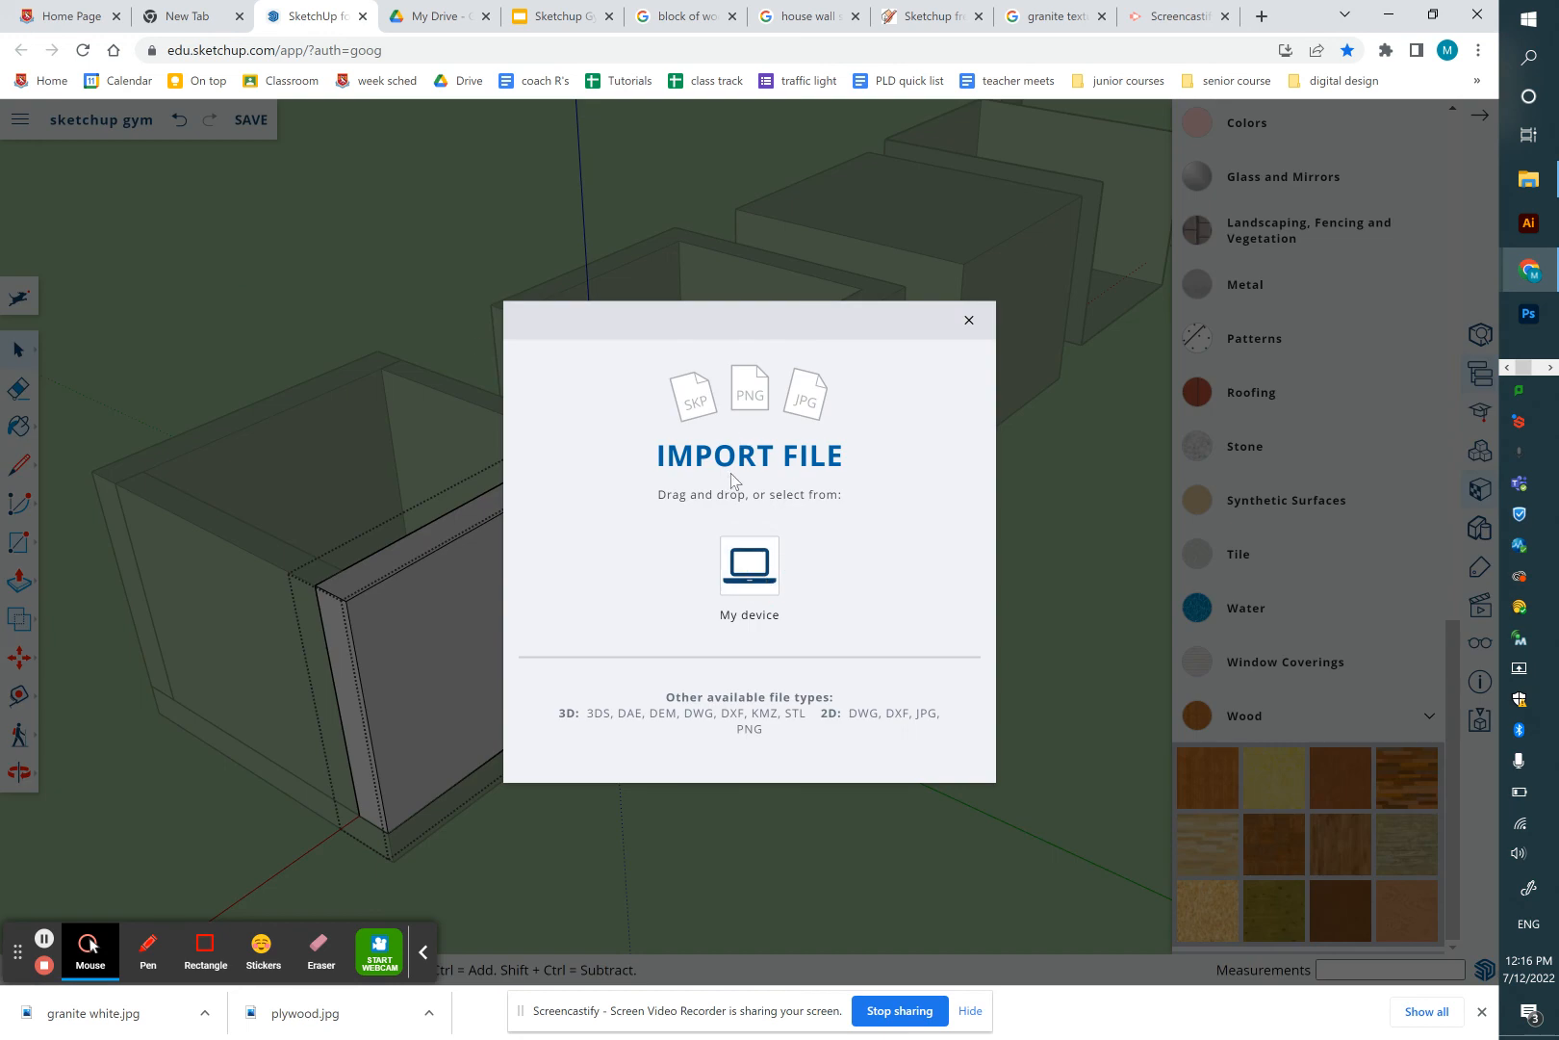
left_click(748, 558)
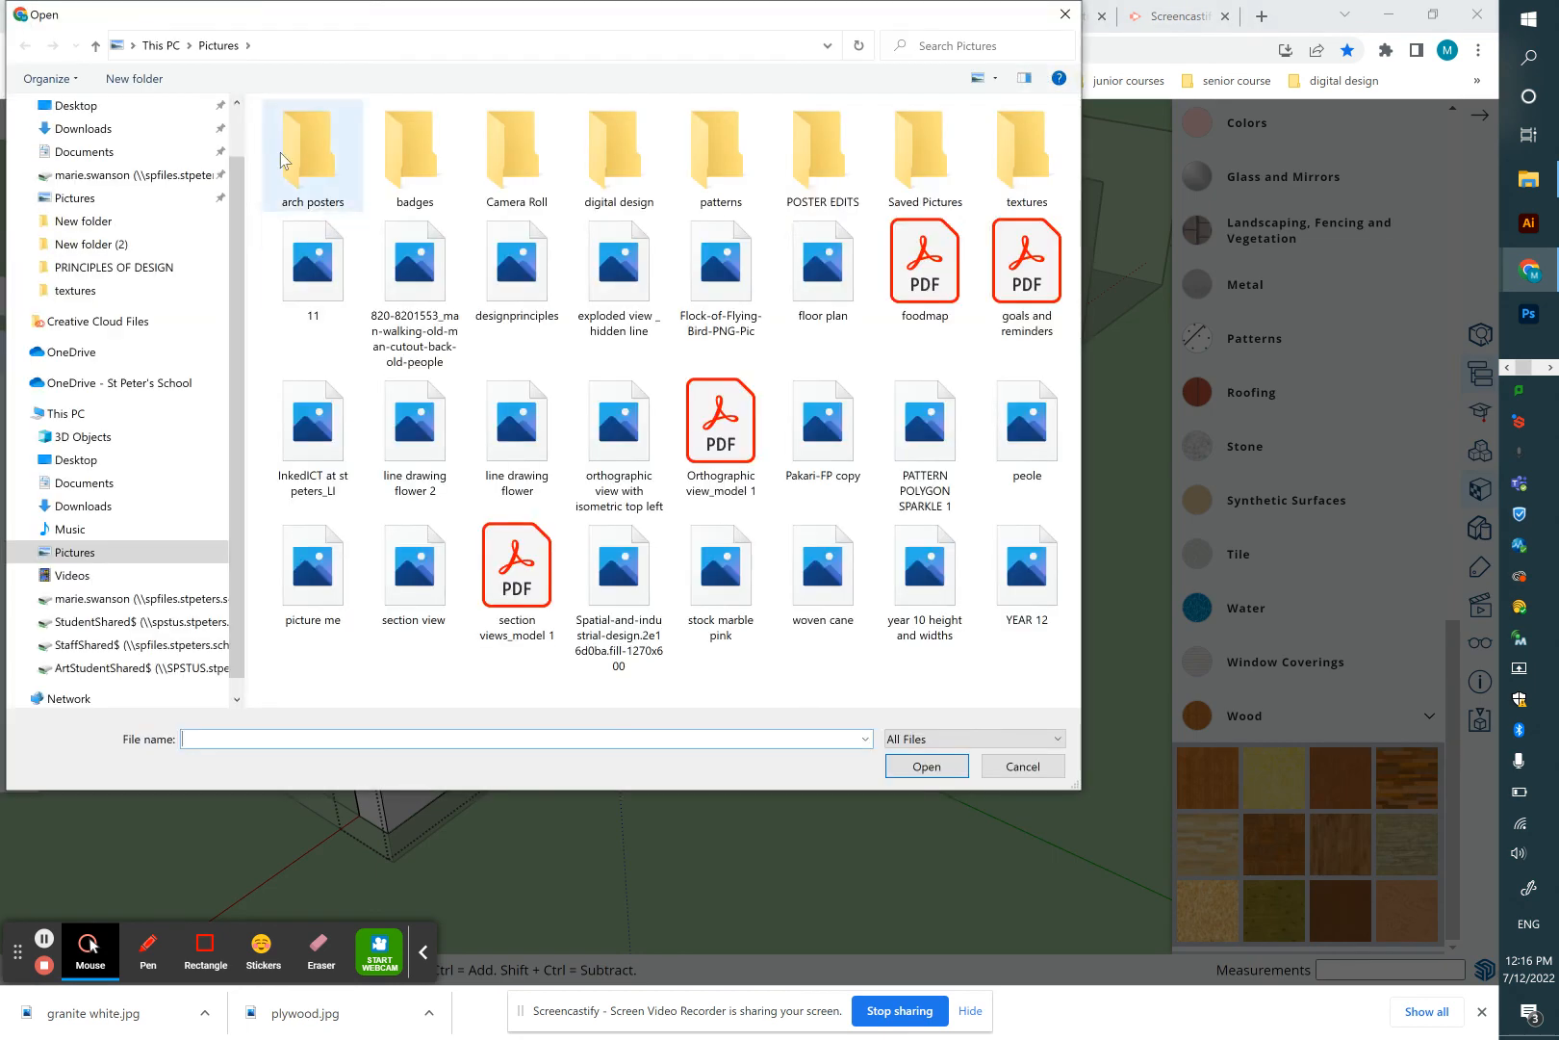
left_click(123, 199)
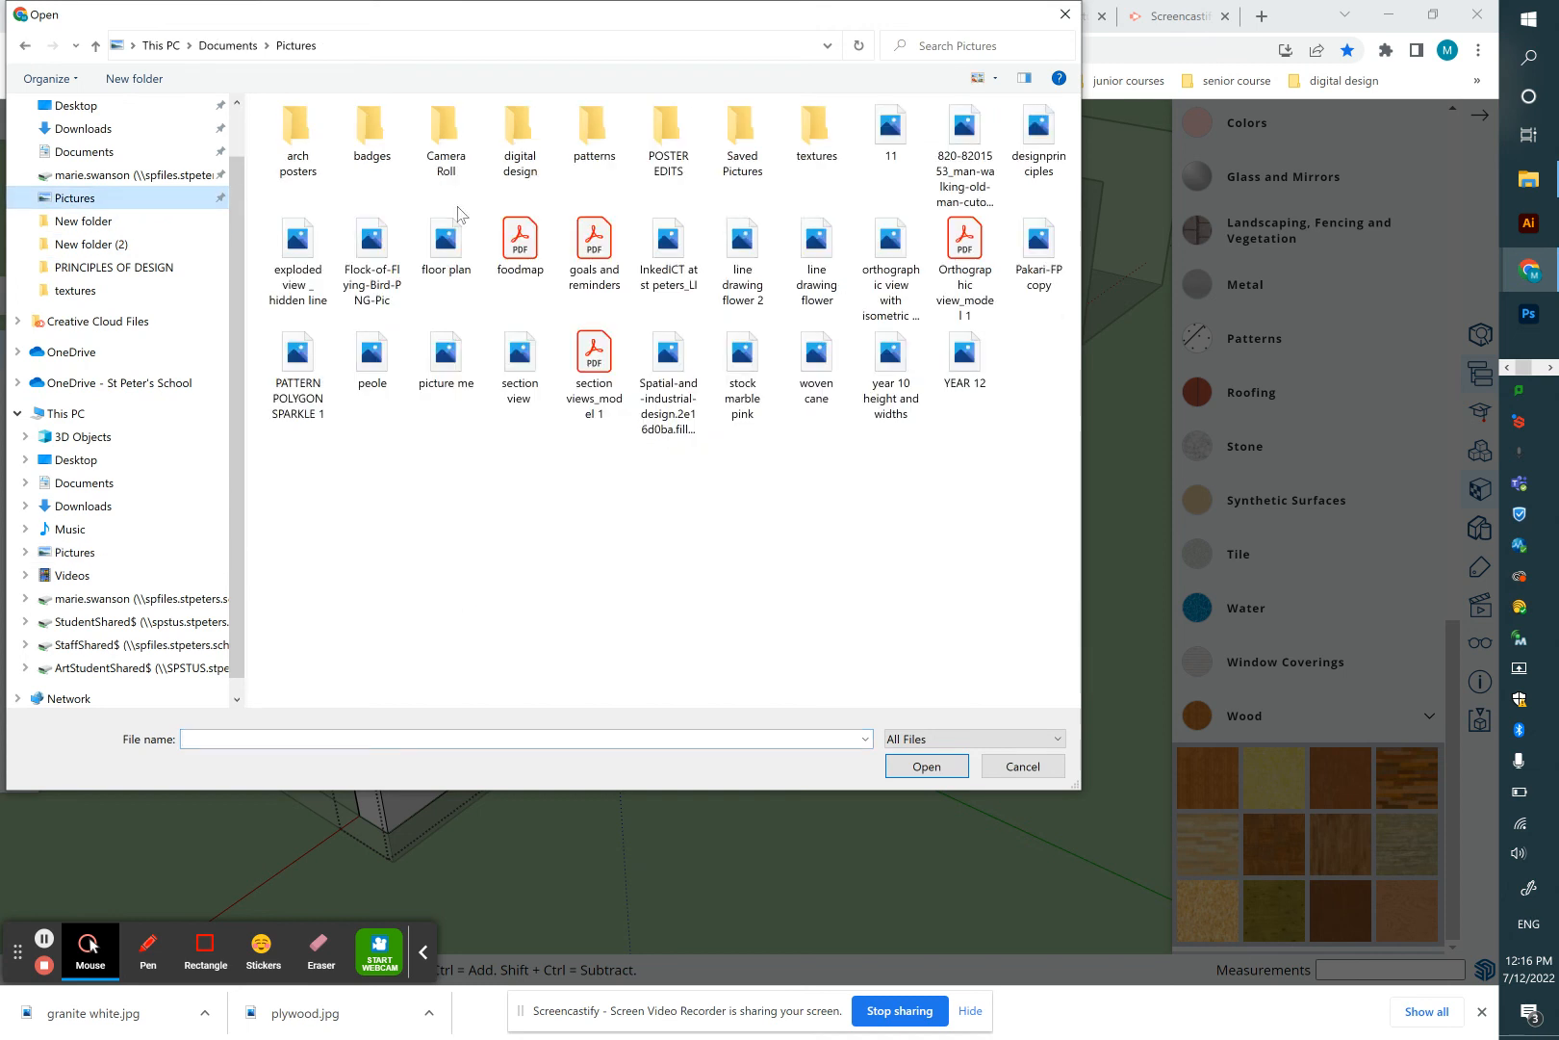
double_click(813, 144)
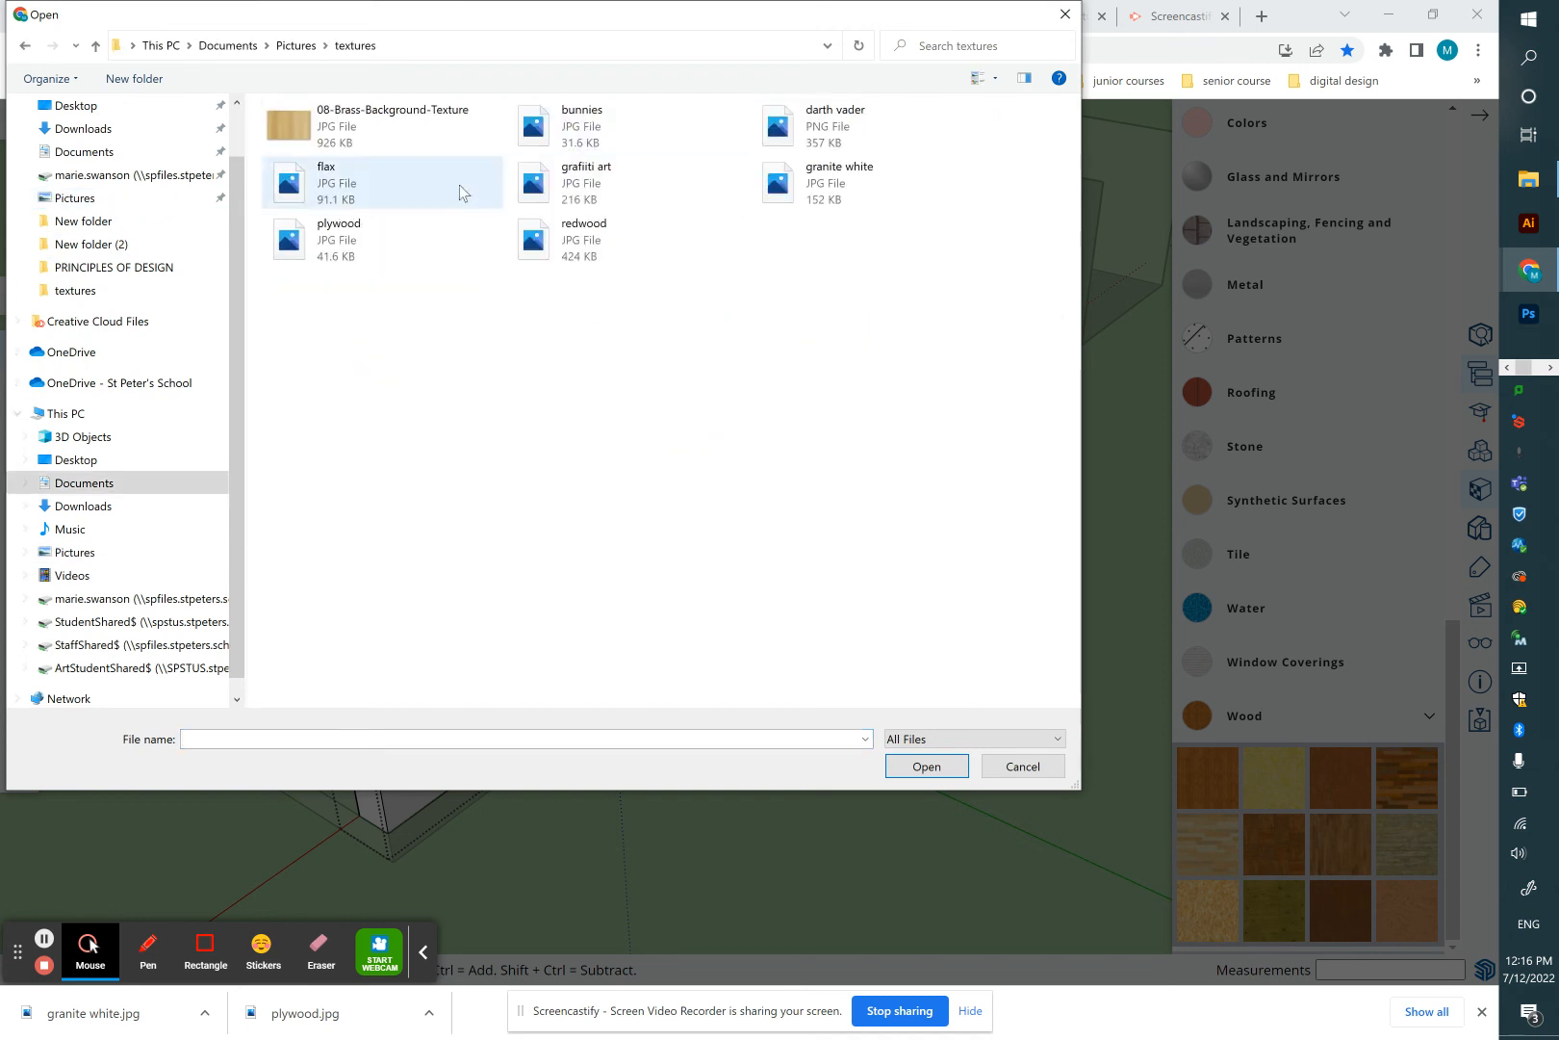
left_click(836, 187)
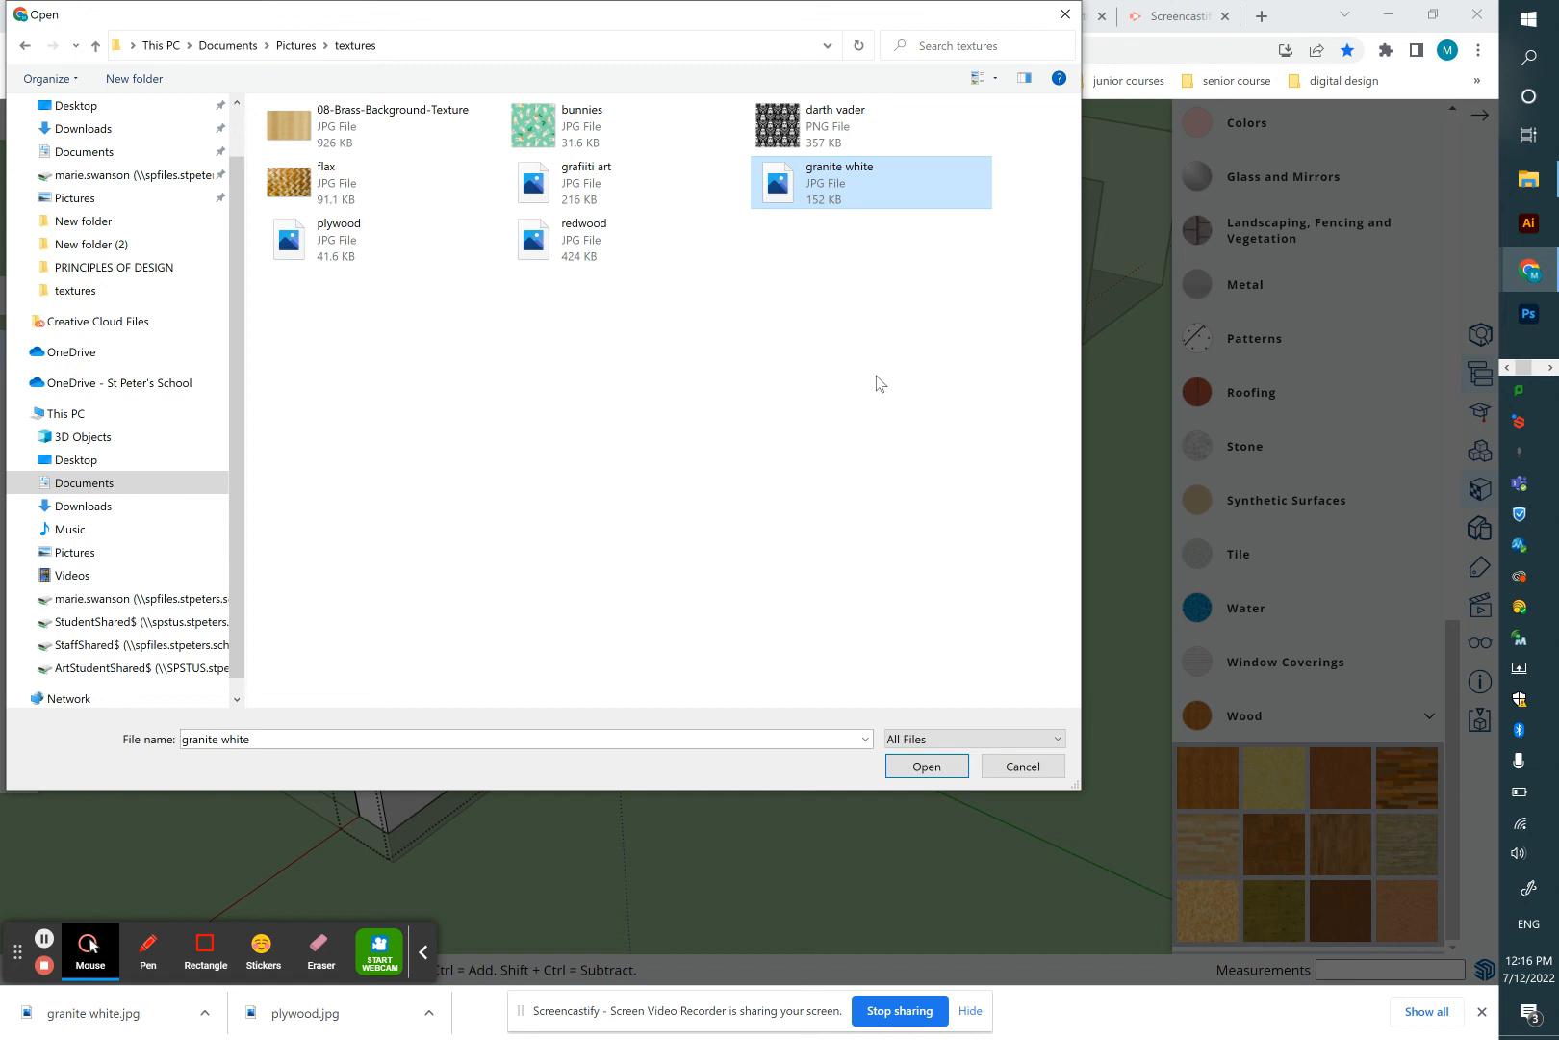
left_click(943, 770)
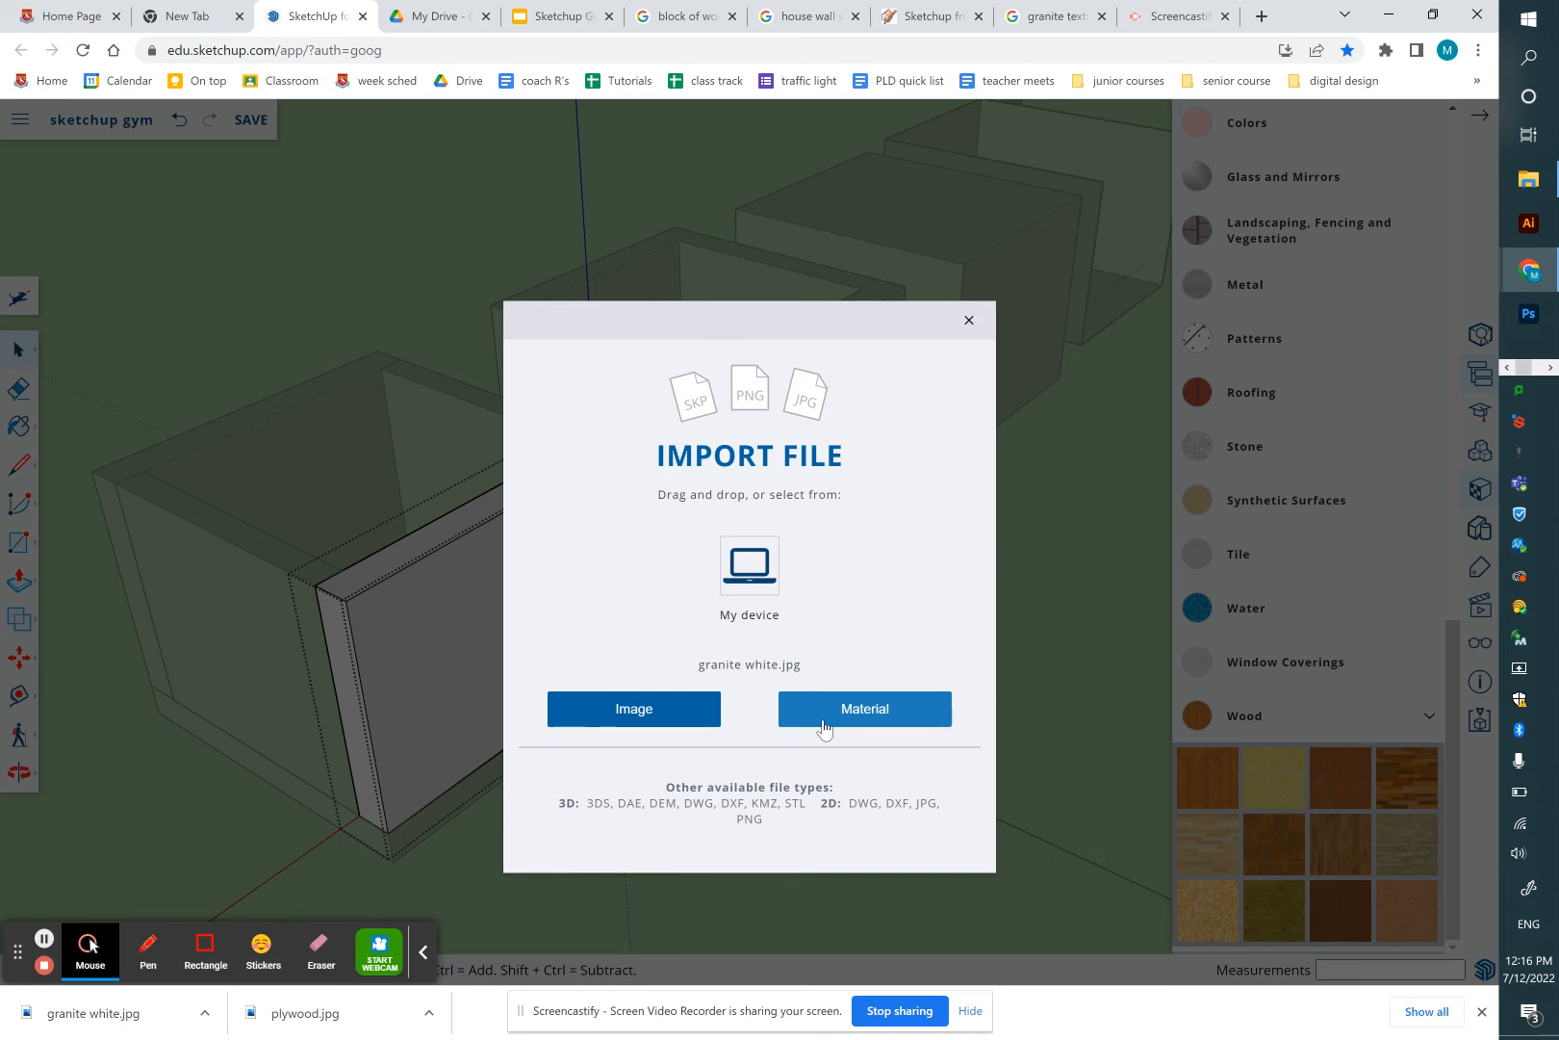
Import granite white.jpg as a material, fit it on the front panel's outer face between opposite corners, and close the panel group
left_click(833, 713)
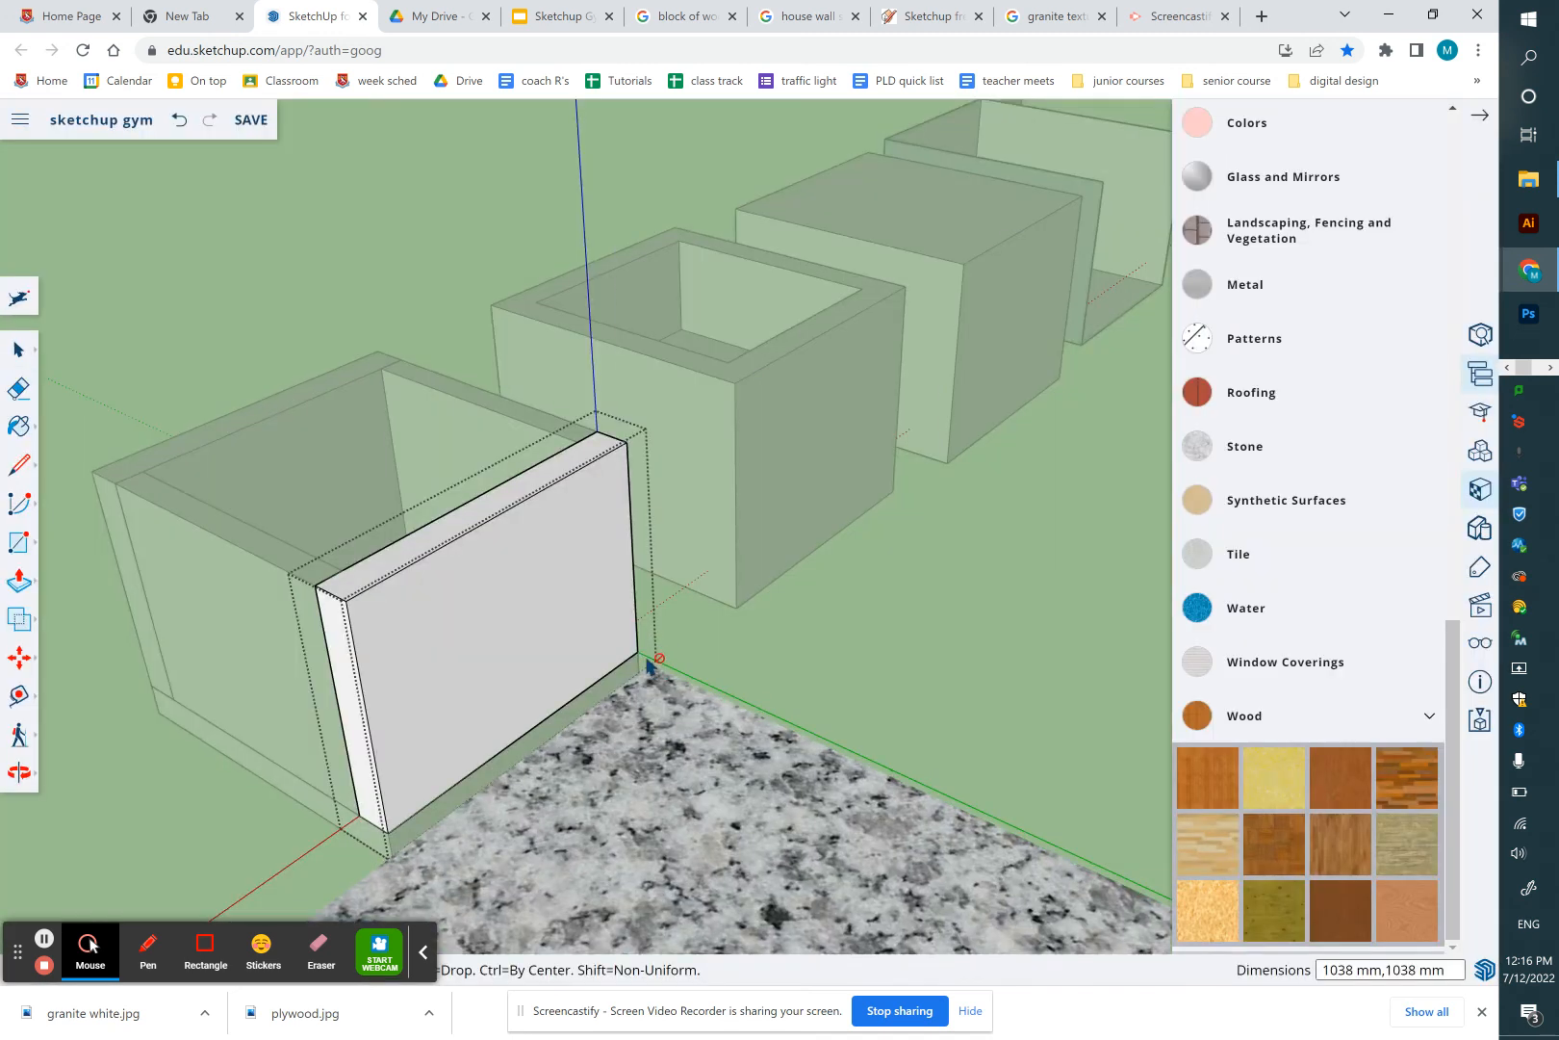
left_click(640, 649)
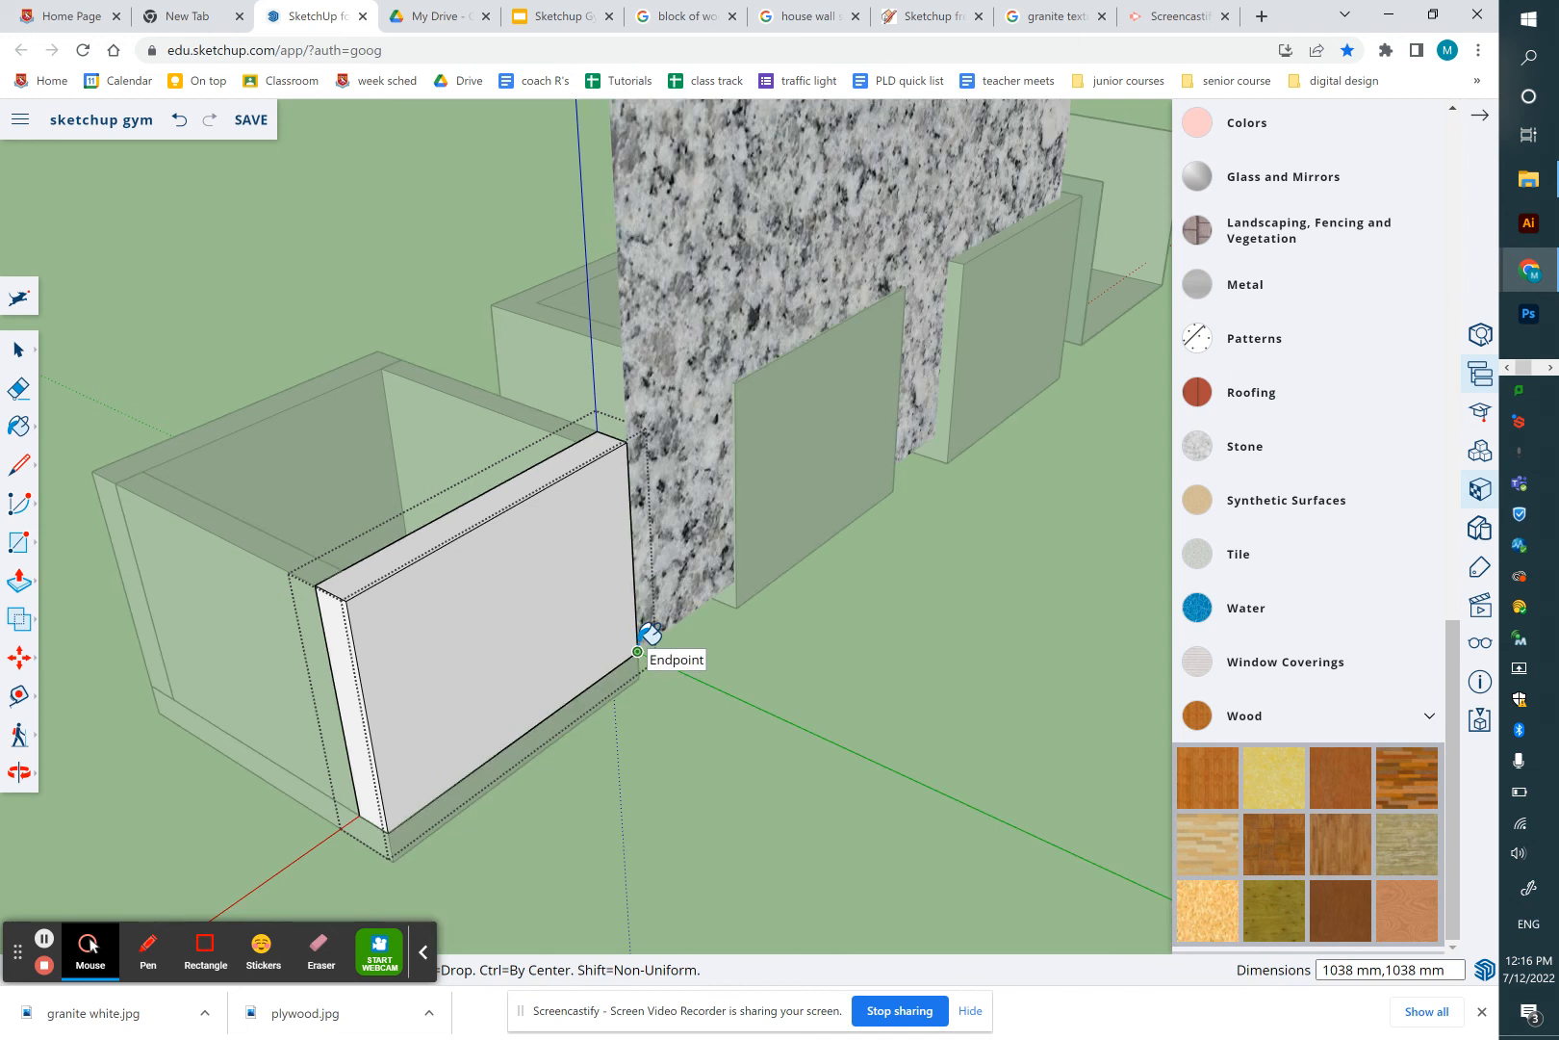
left_click(638, 650)
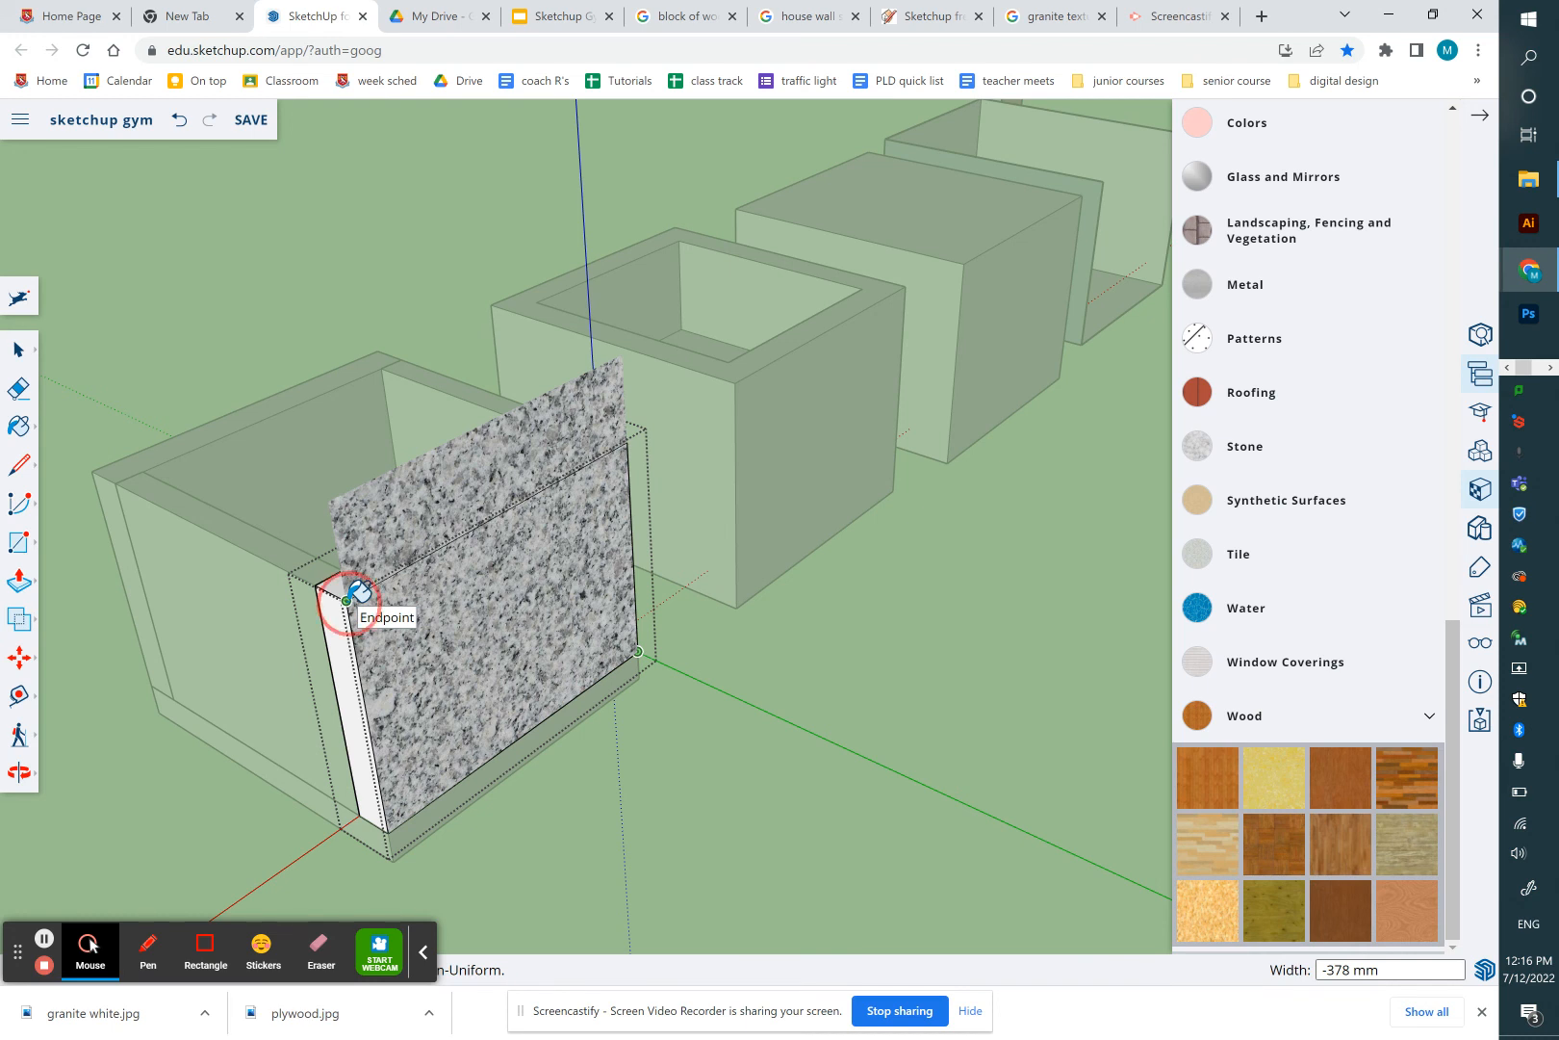
left_click(348, 599)
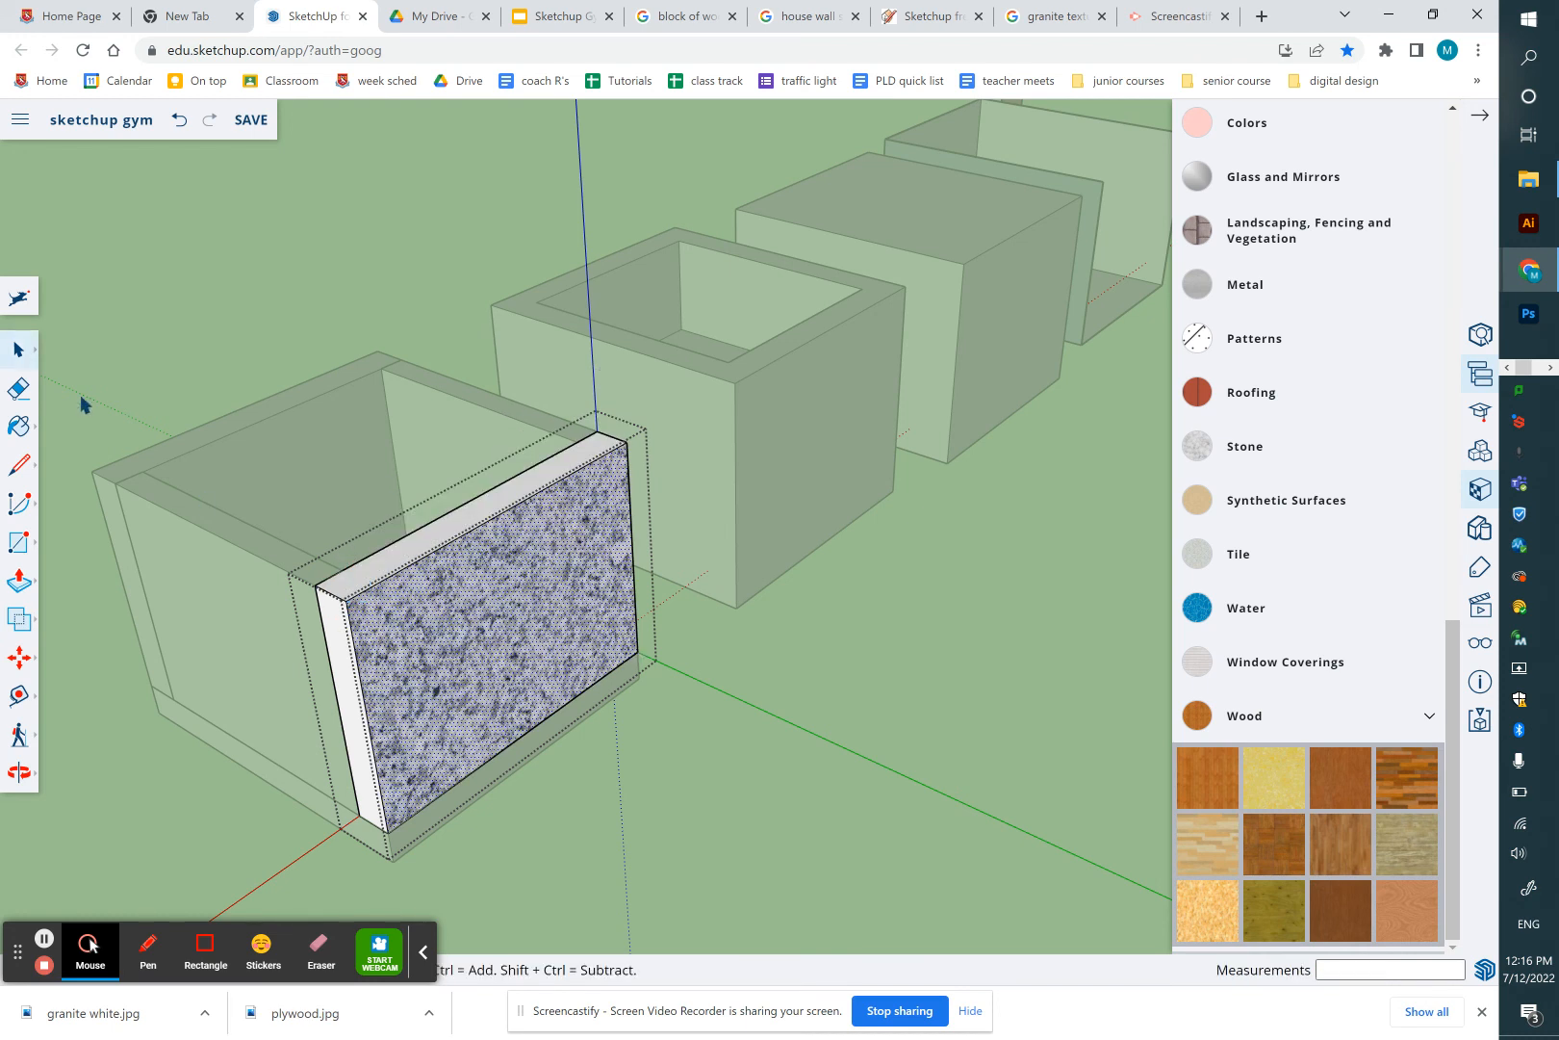
left_click(18, 350)
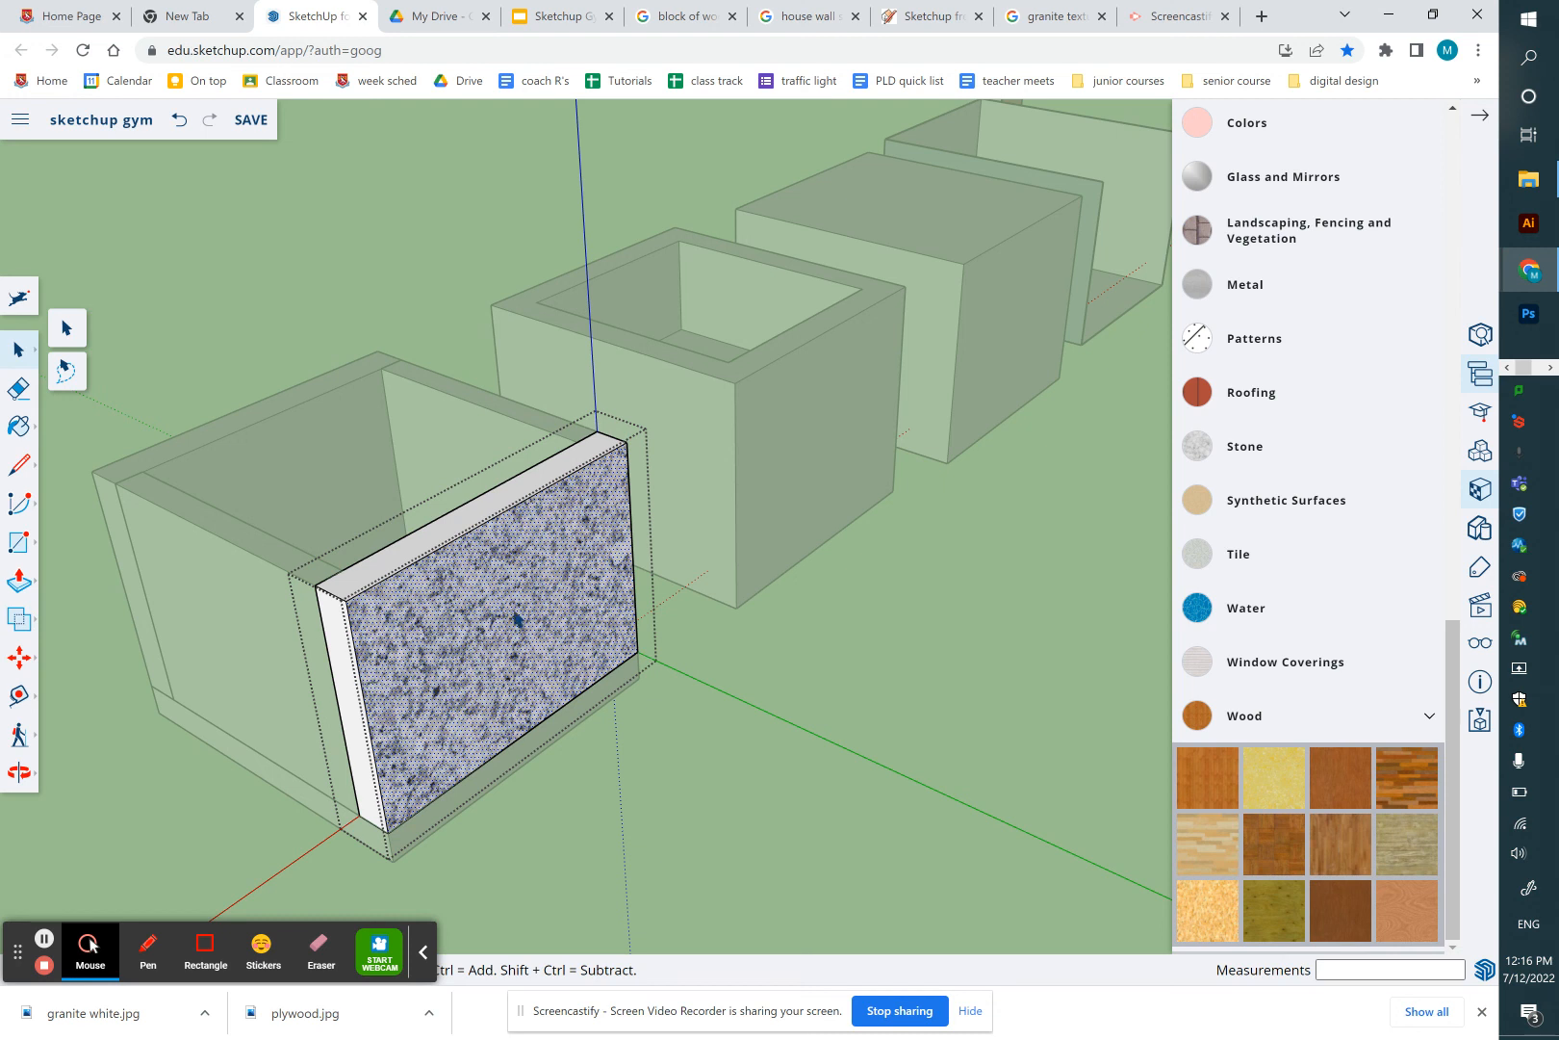
left_click(624, 770)
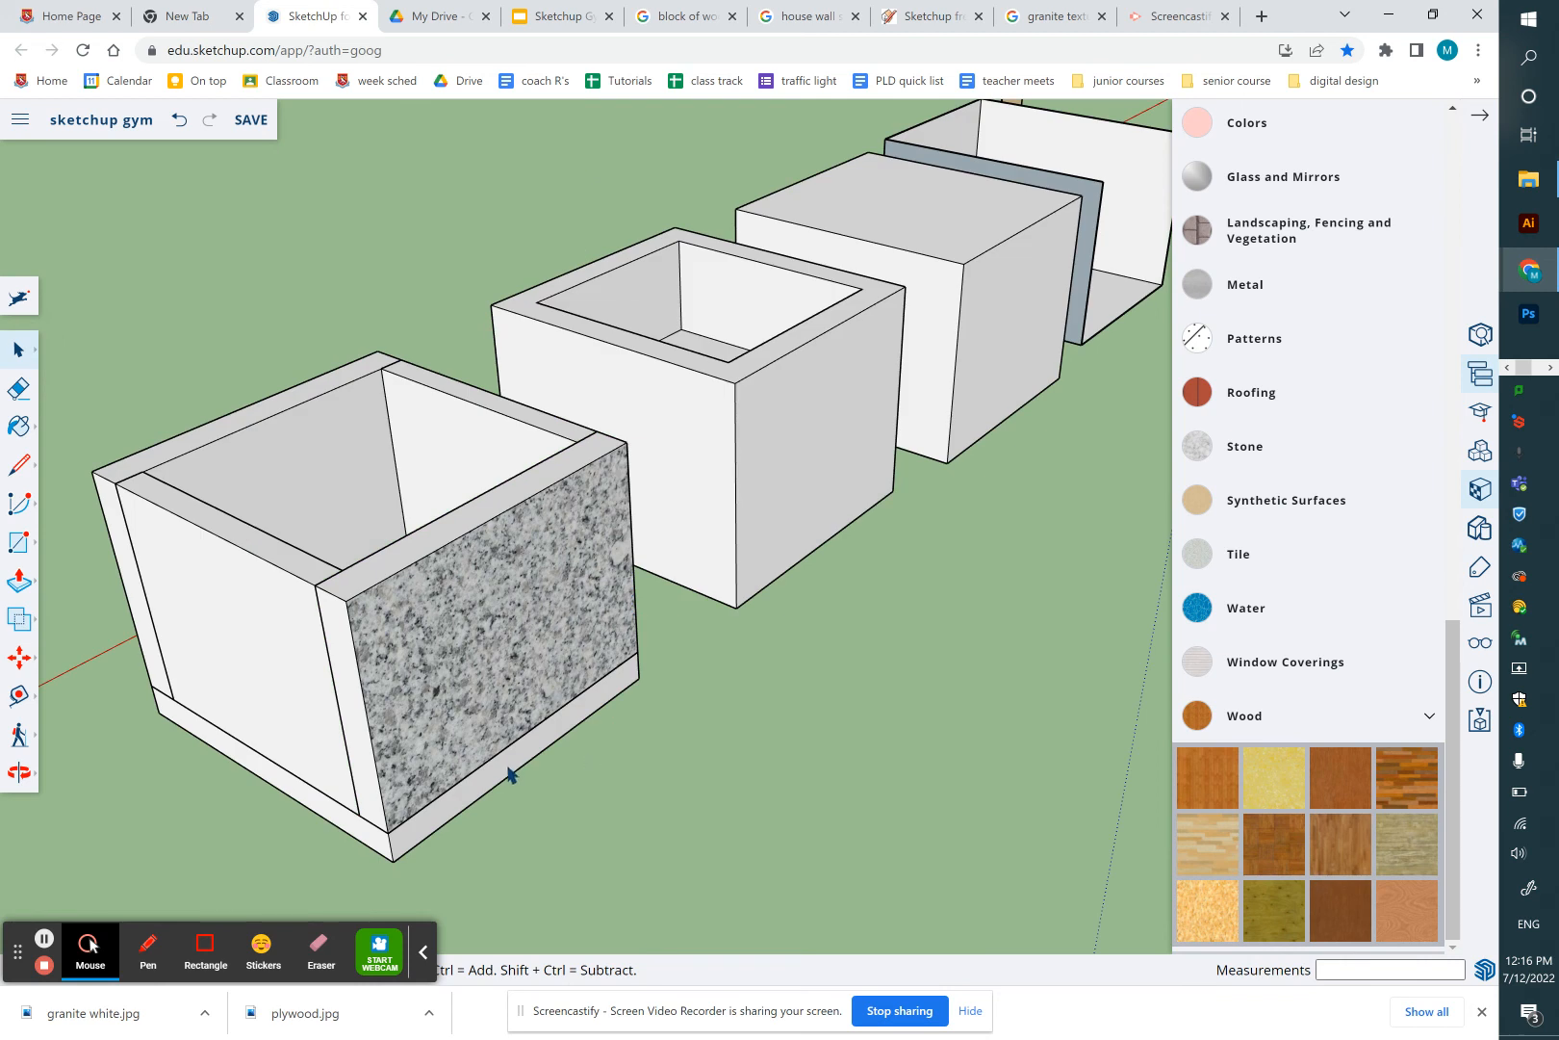
Paint the four wall panels of the separate-board box with the in-model material granite white.jpg
key("o")
left_click_drag(401, 755, 496, 741)
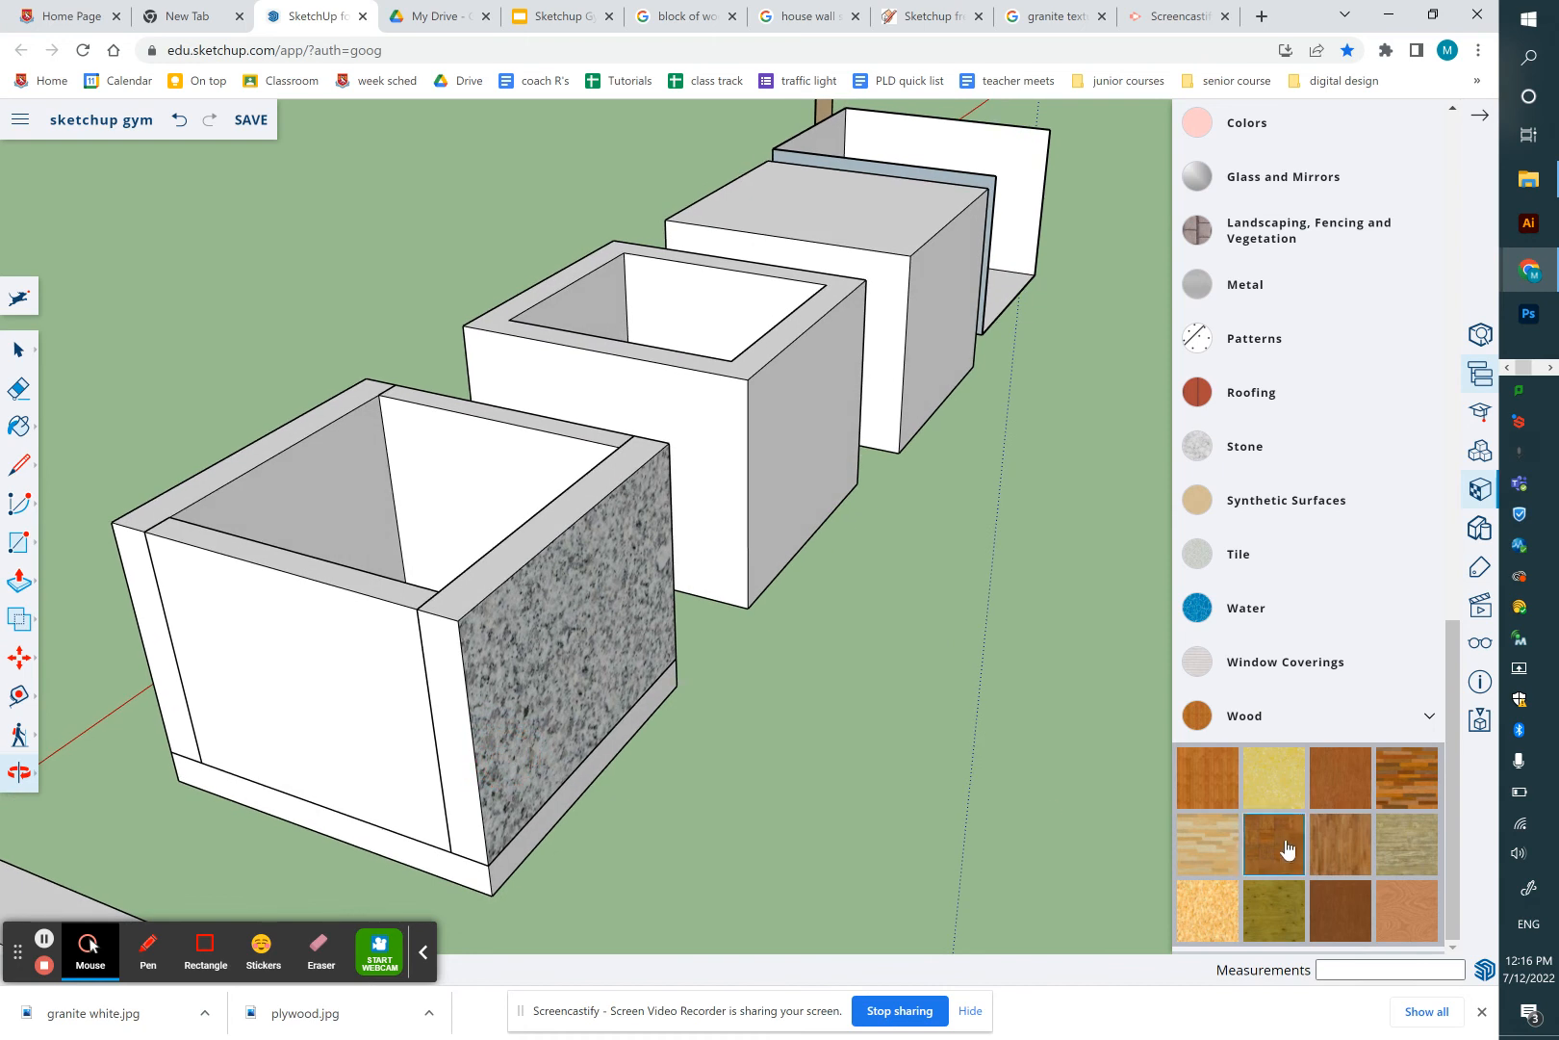
scroll(1273, 288, "up", 4)
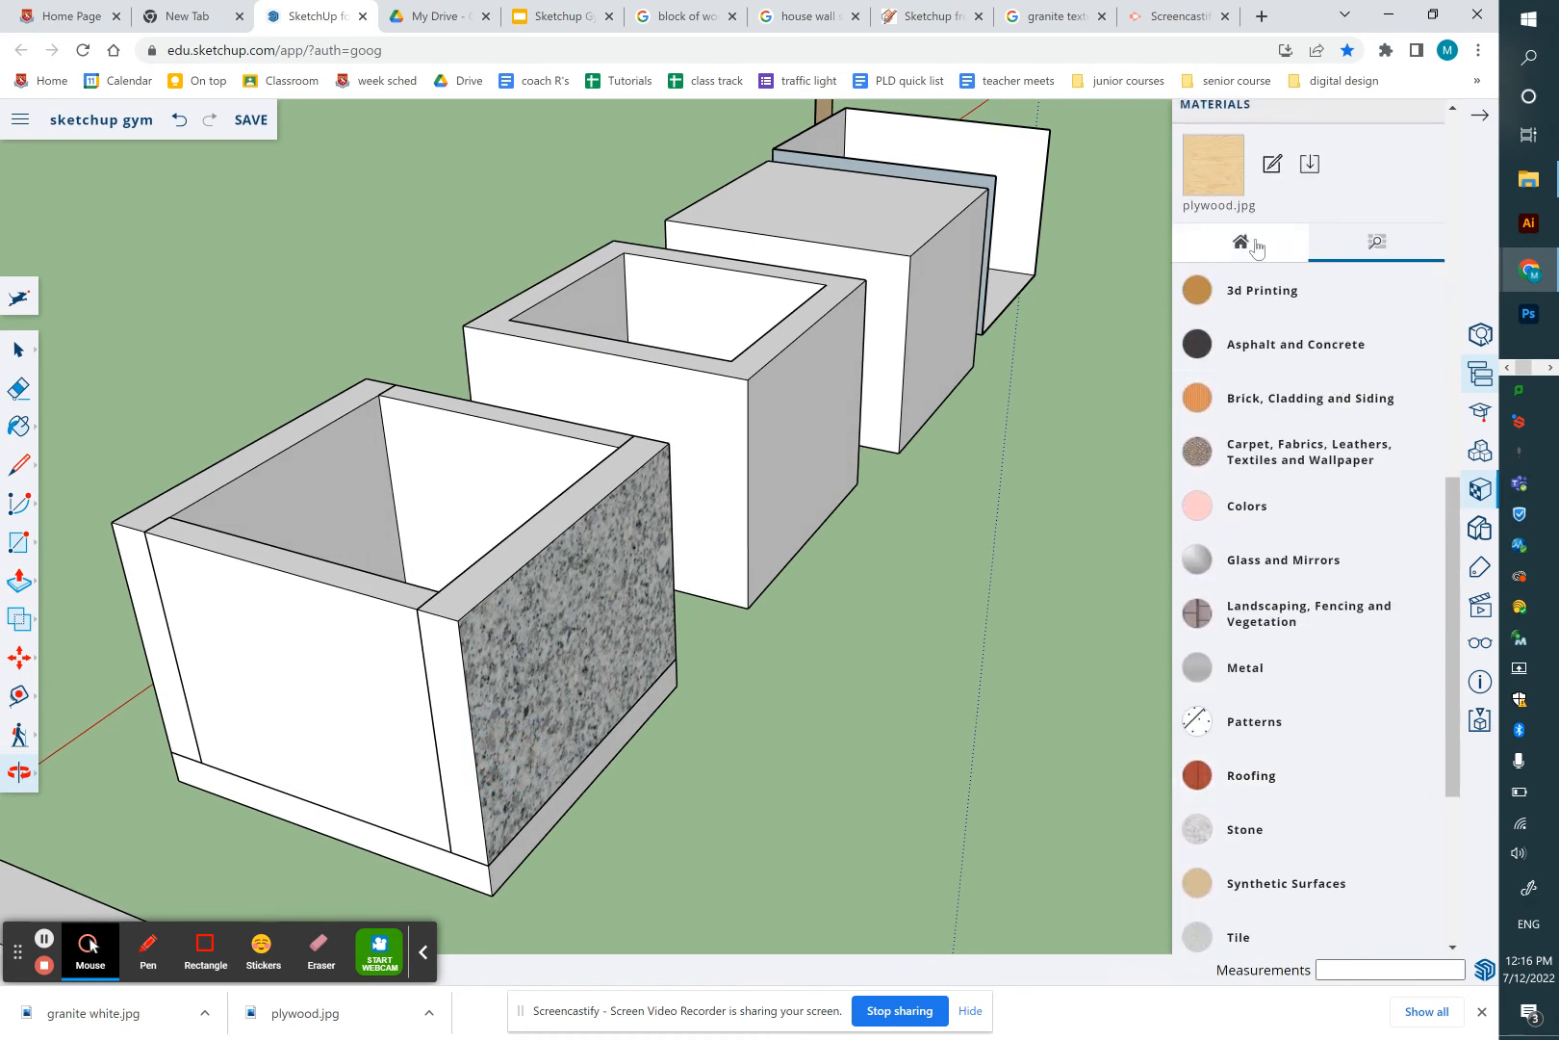
left_click(1241, 243)
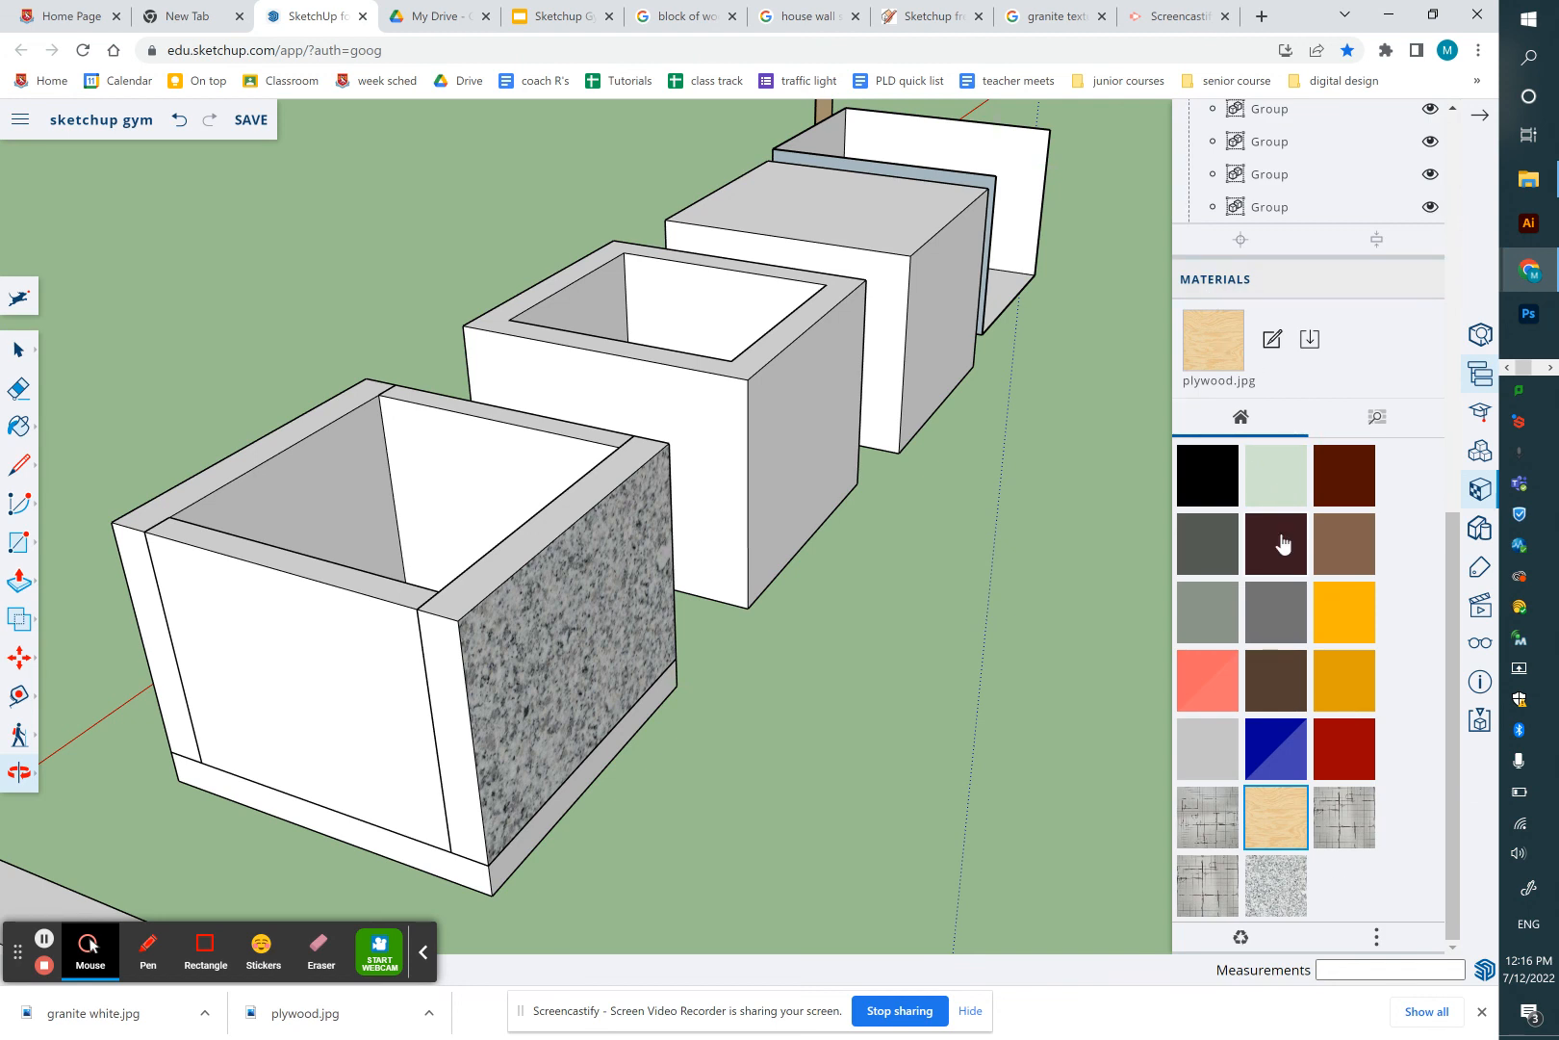
left_click(1276, 886)
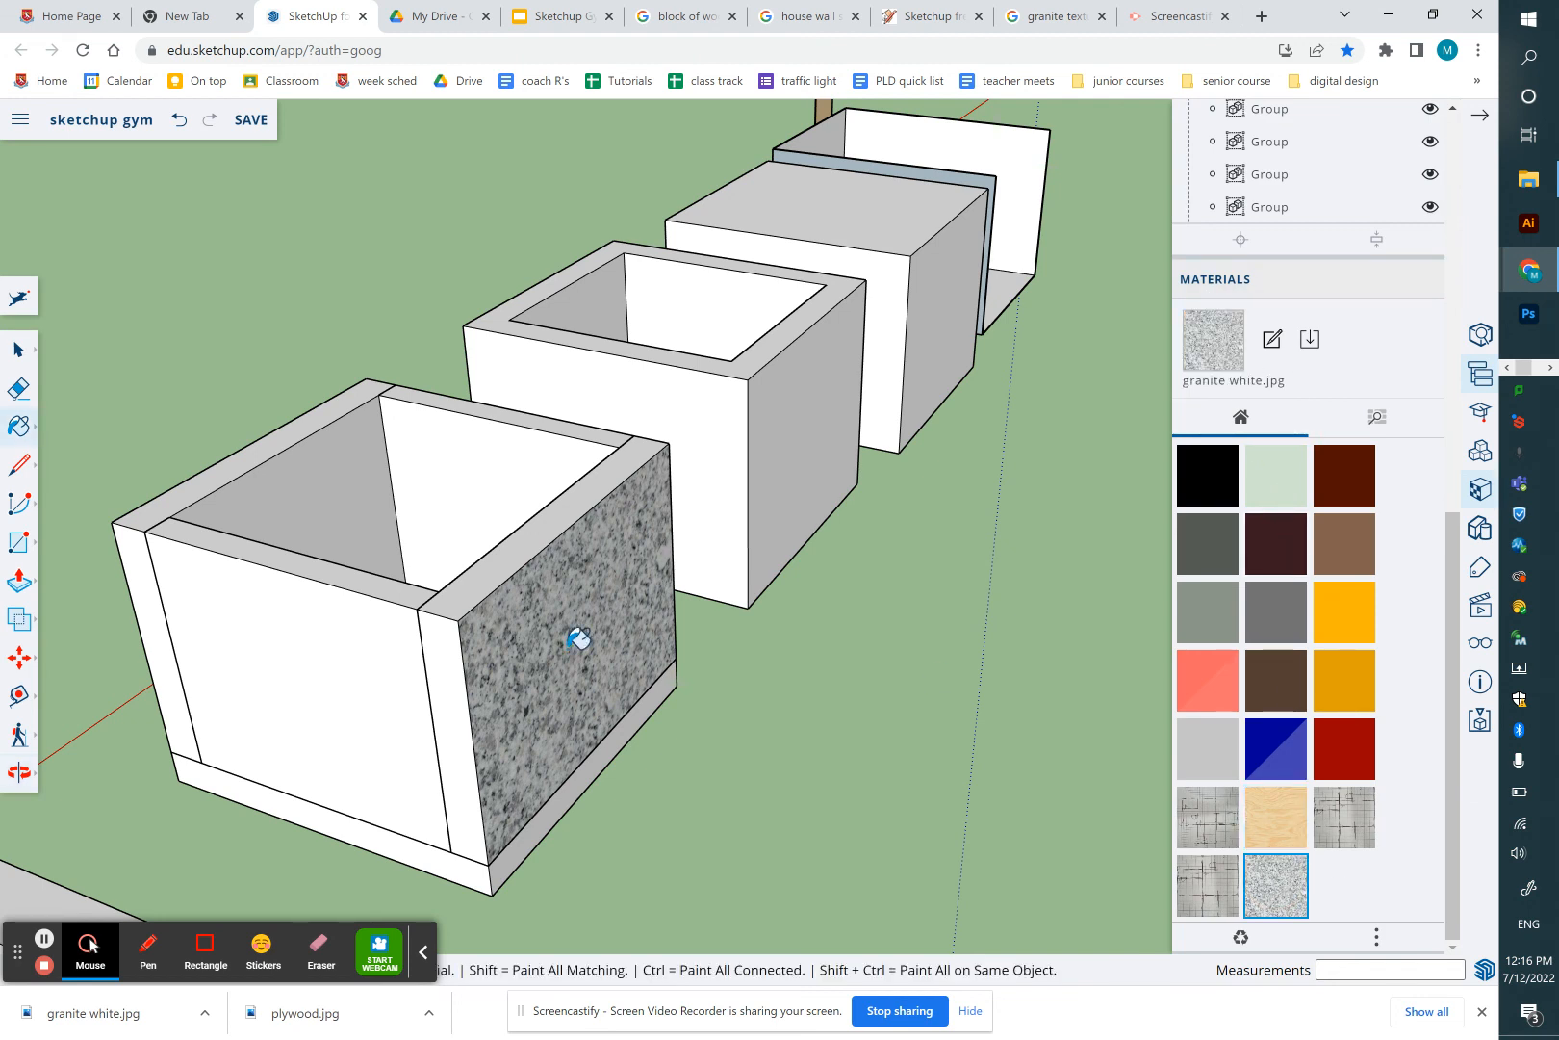
left_click(514, 619)
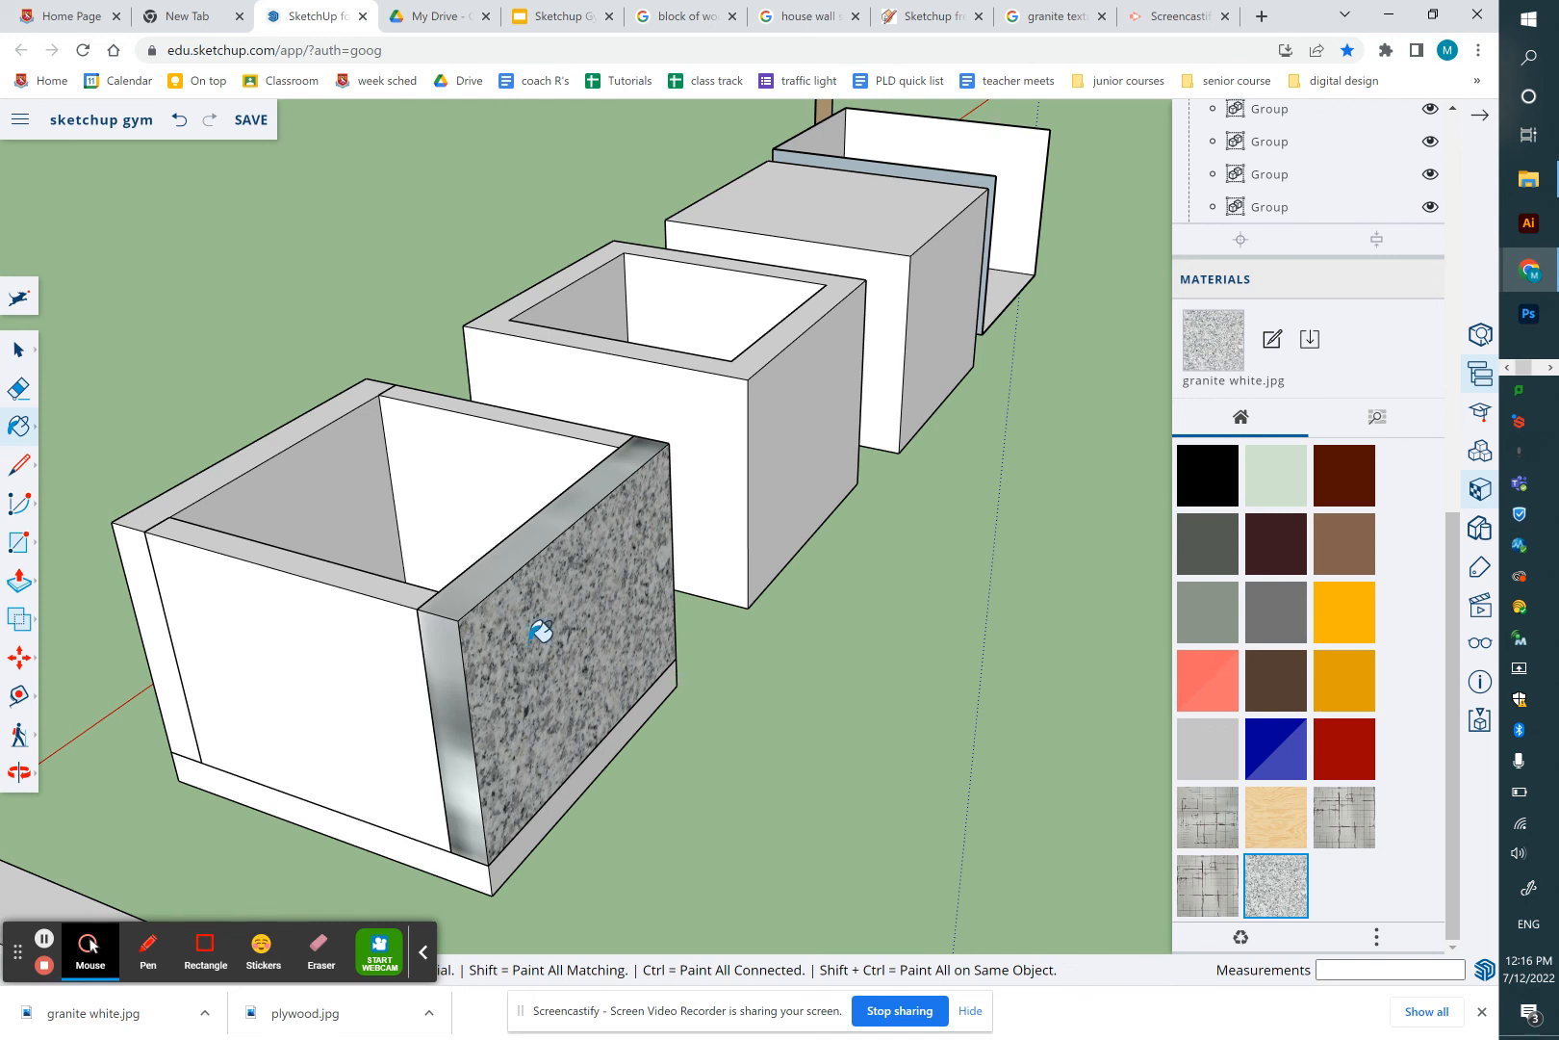
left_click(347, 624)
left_click(445, 481)
left_click(334, 486)
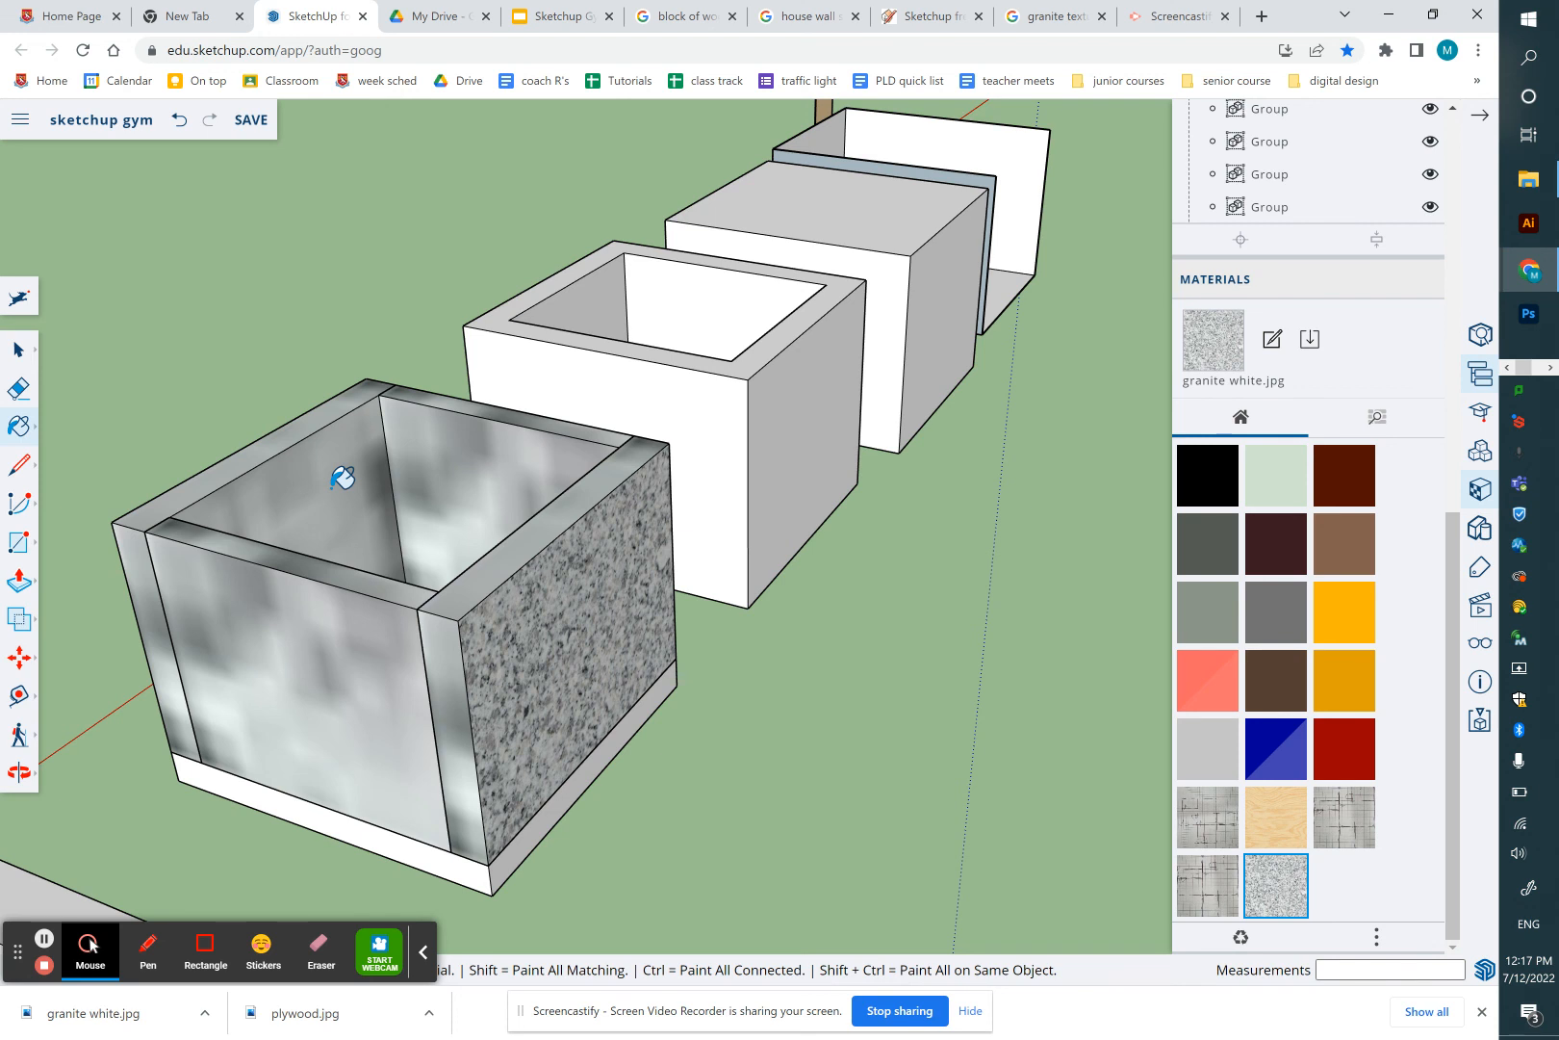
key("space")
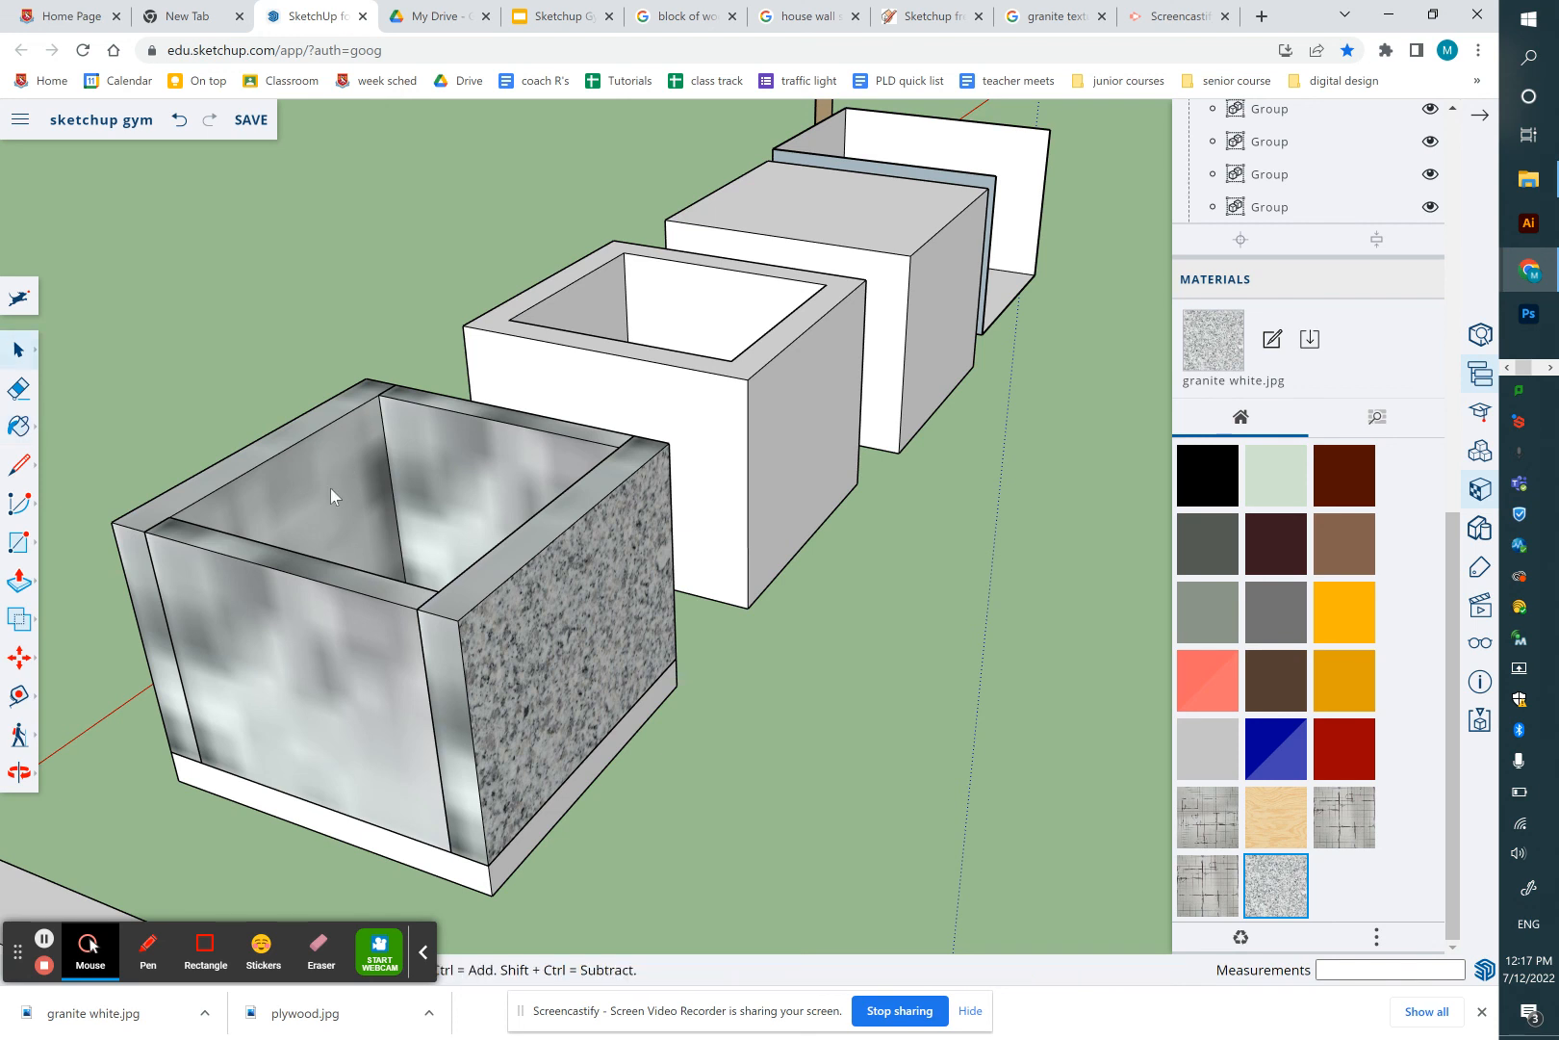
Open the front panel group for editing and repaint its outer face with granite white.jpg
double_click(493, 639)
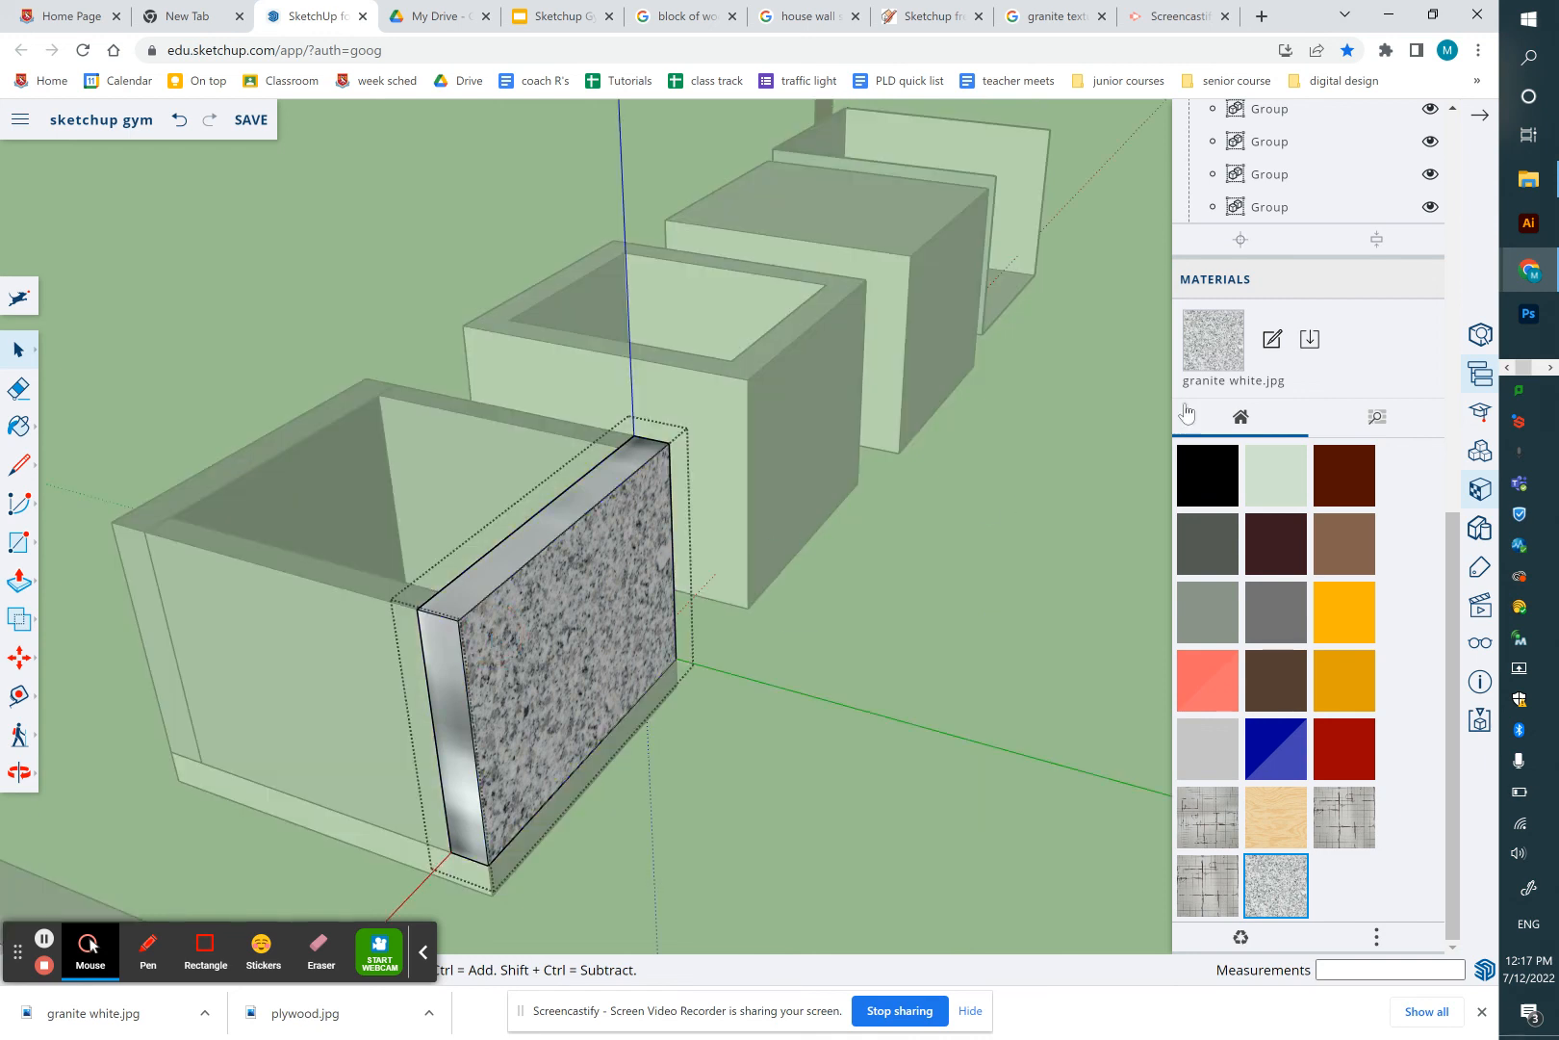
left_click(1278, 884)
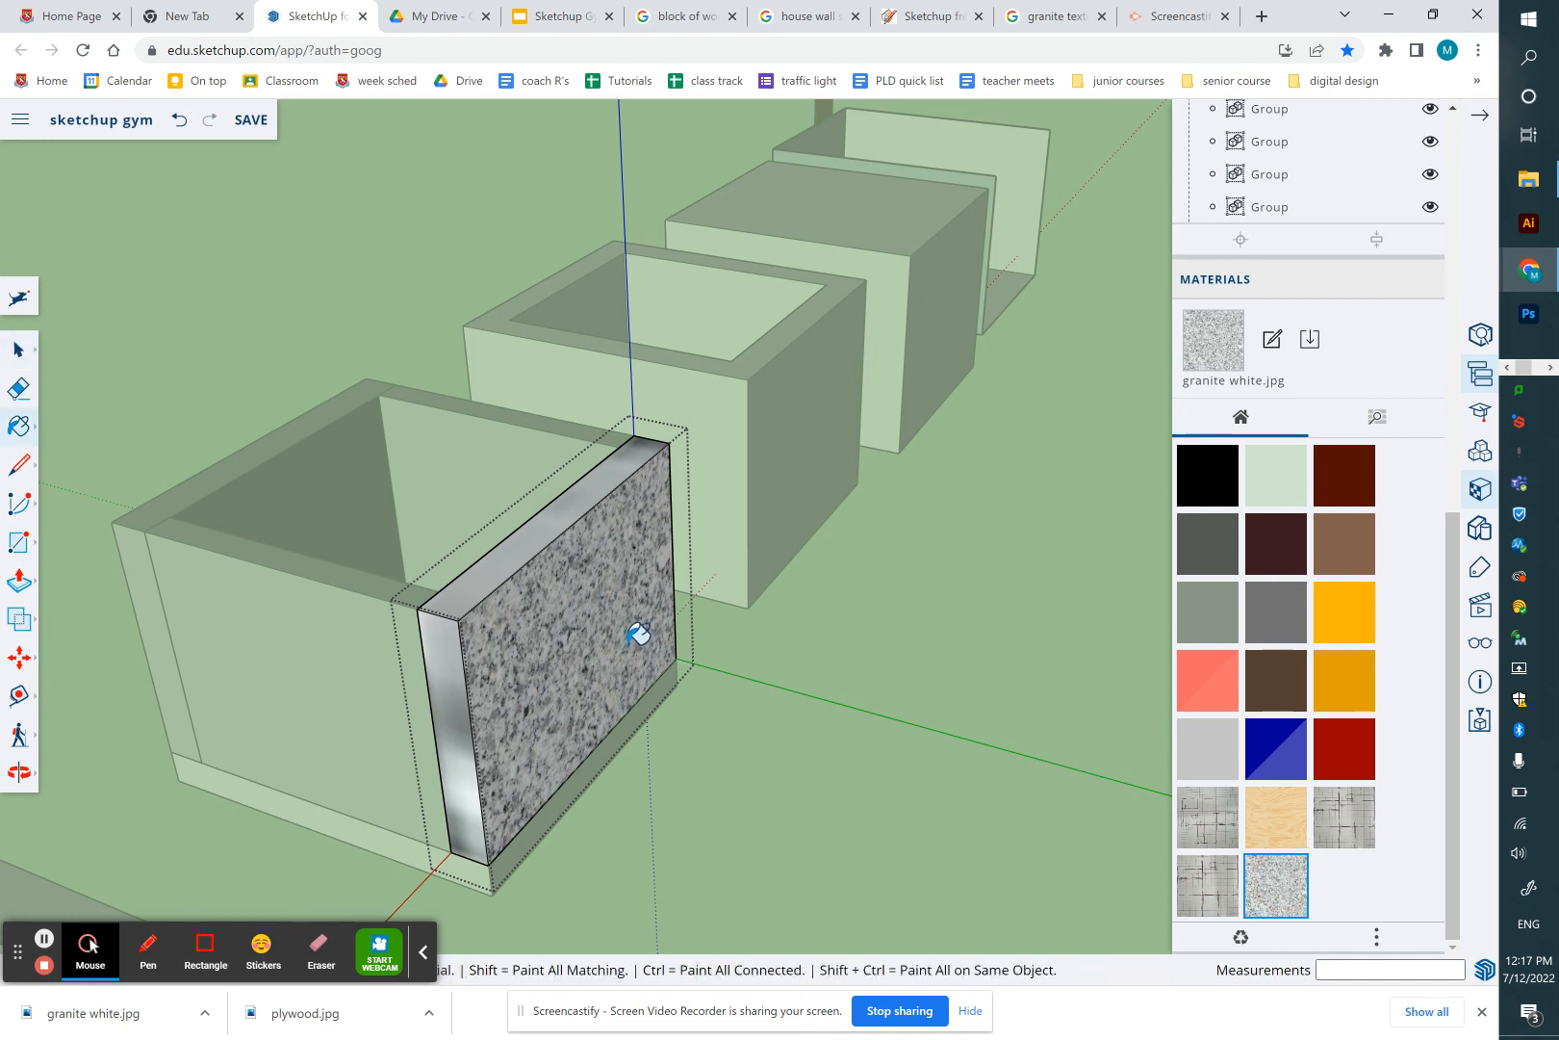
left_click(631, 642)
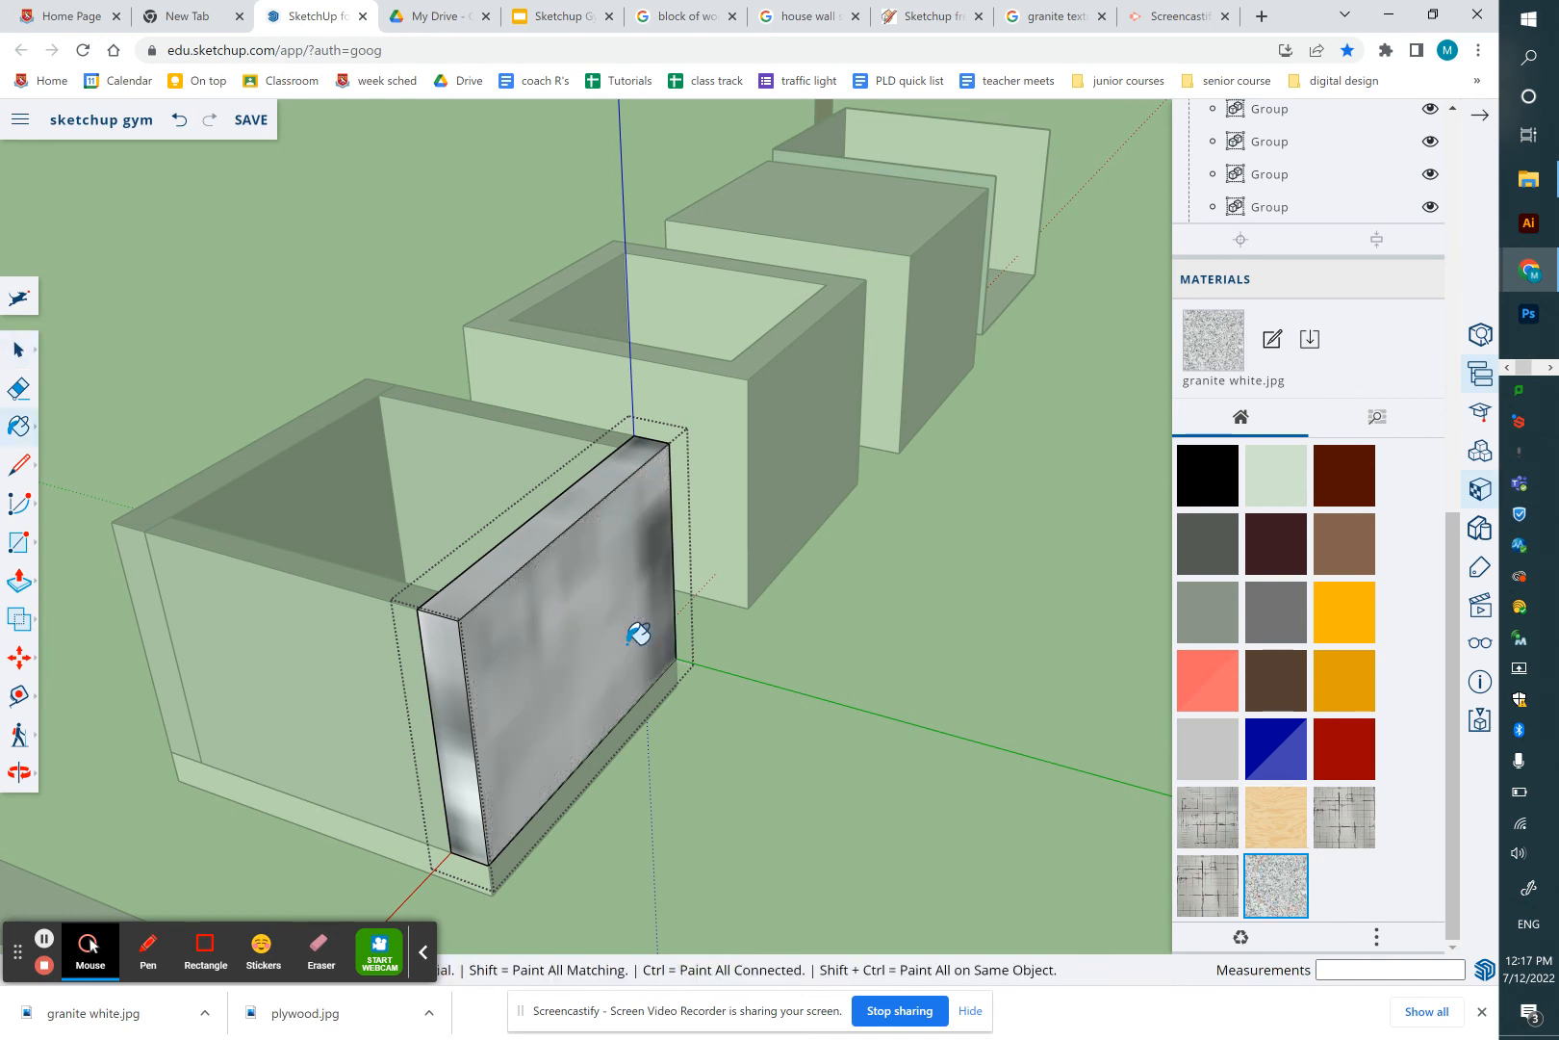
Edit the granite white.jpg material, trying a 500 mm texture width before setting it to 450 mm, and close the front panel group
left_click(1271, 342)
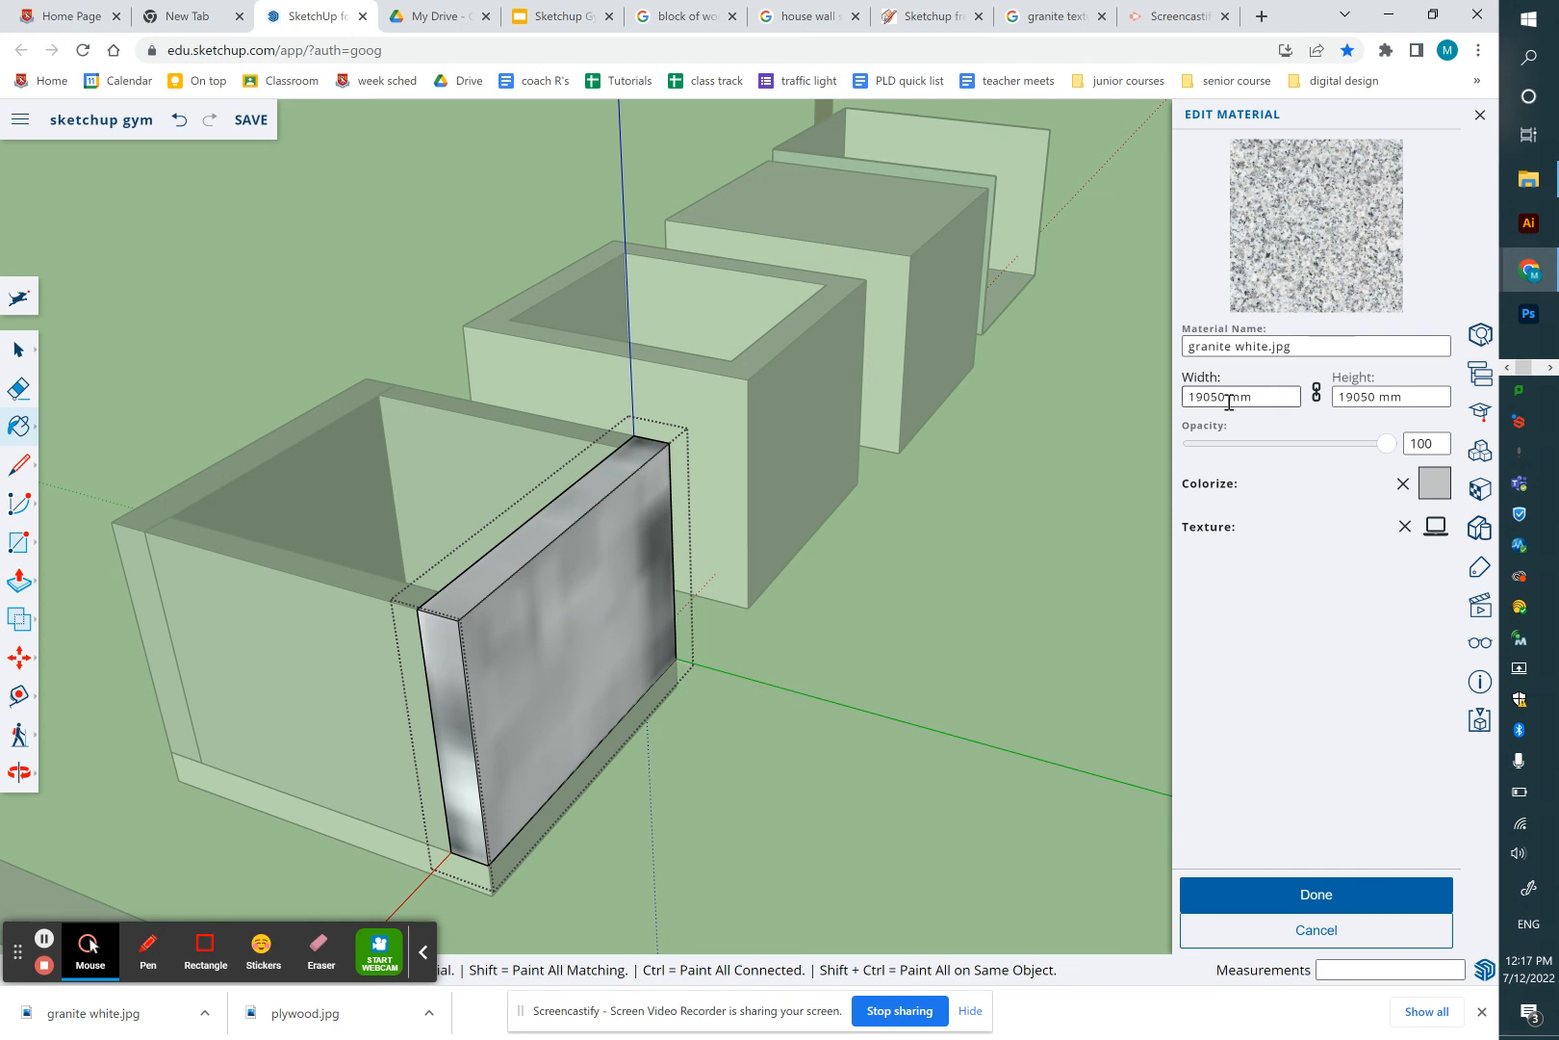
left_click_drag(1227, 402, 1182, 404)
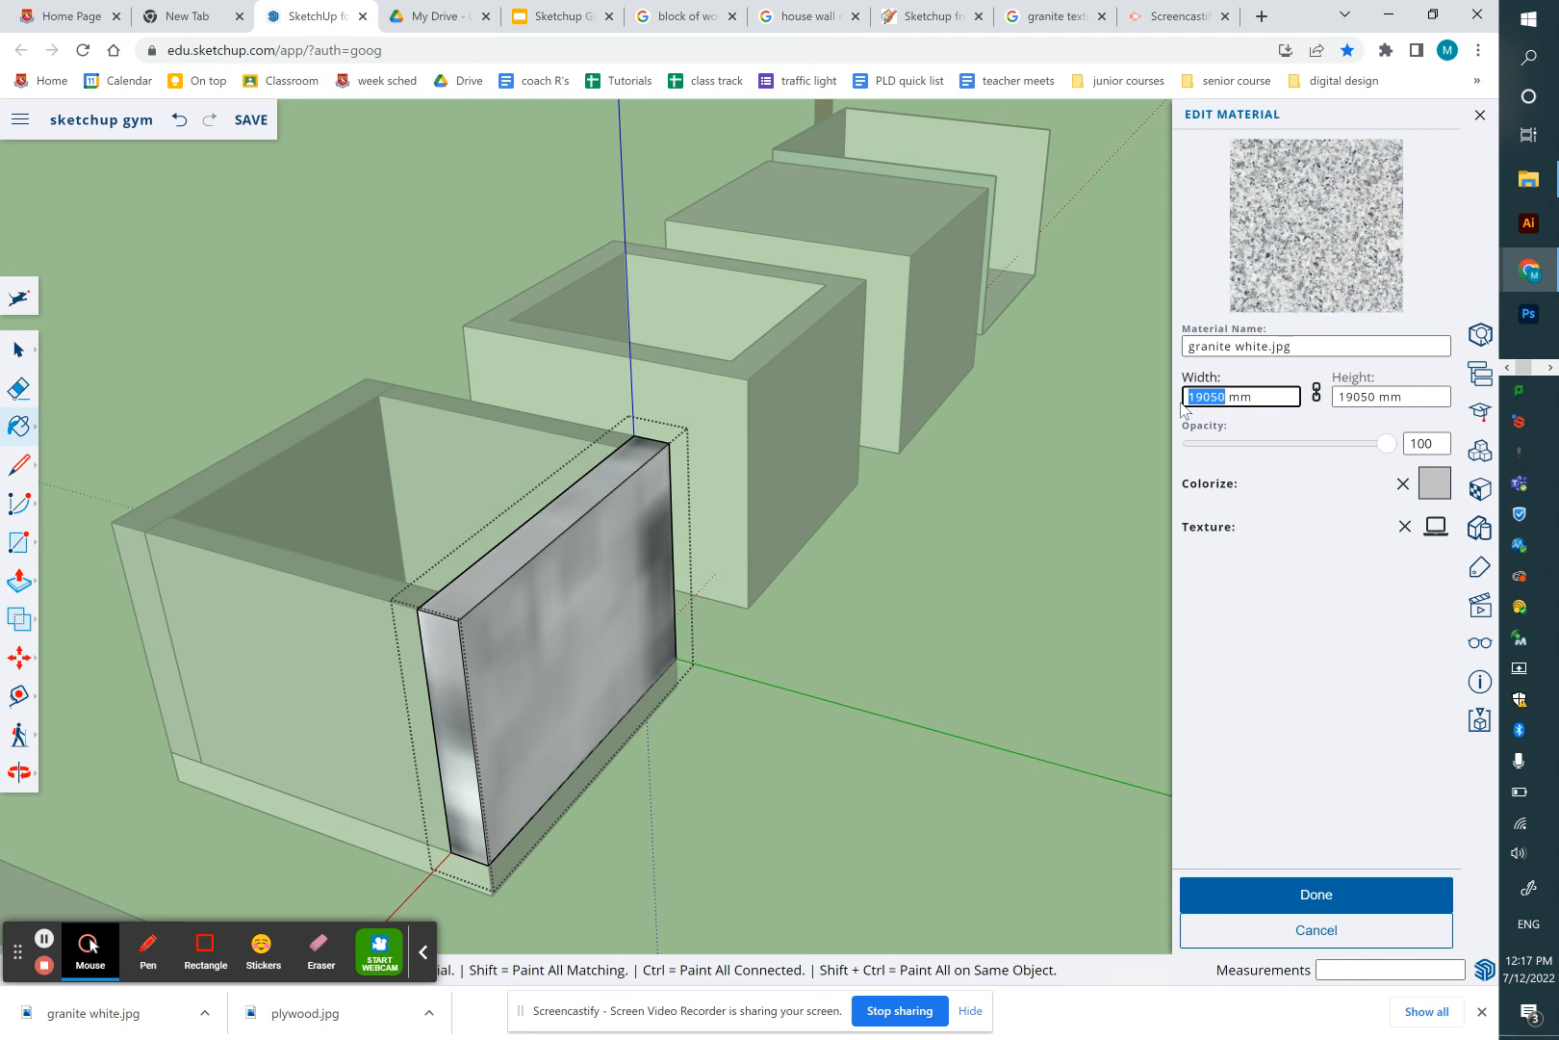
type("500")
key("Return")
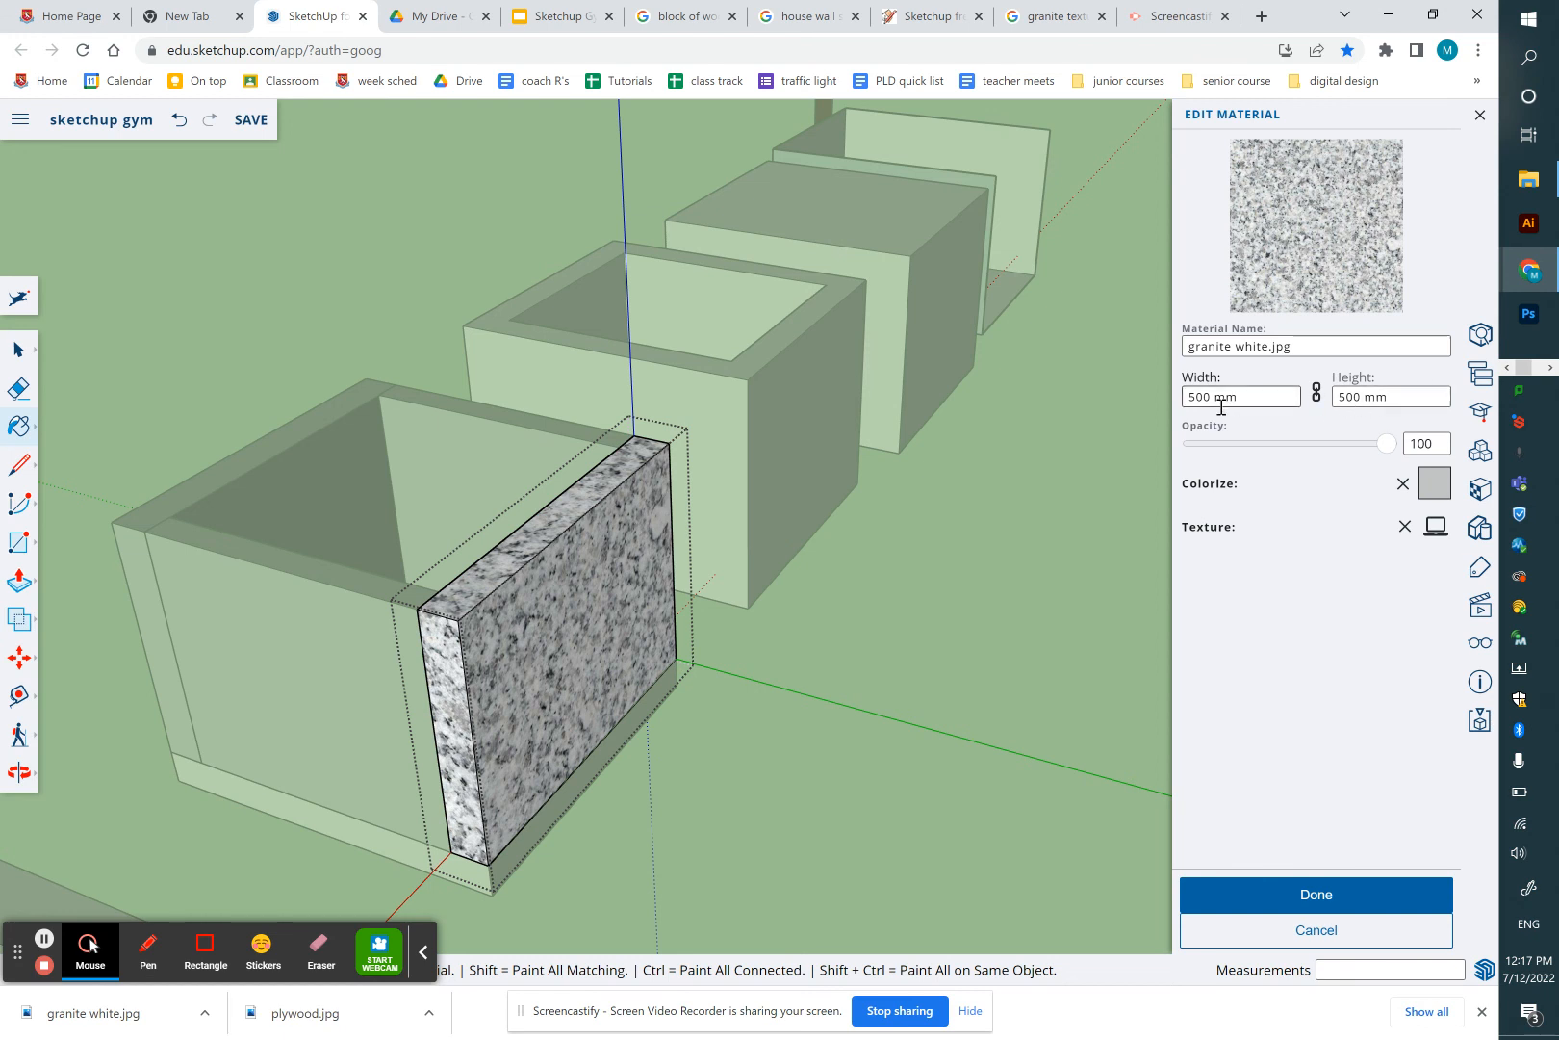
left_click_drag(1210, 397, 1187, 404)
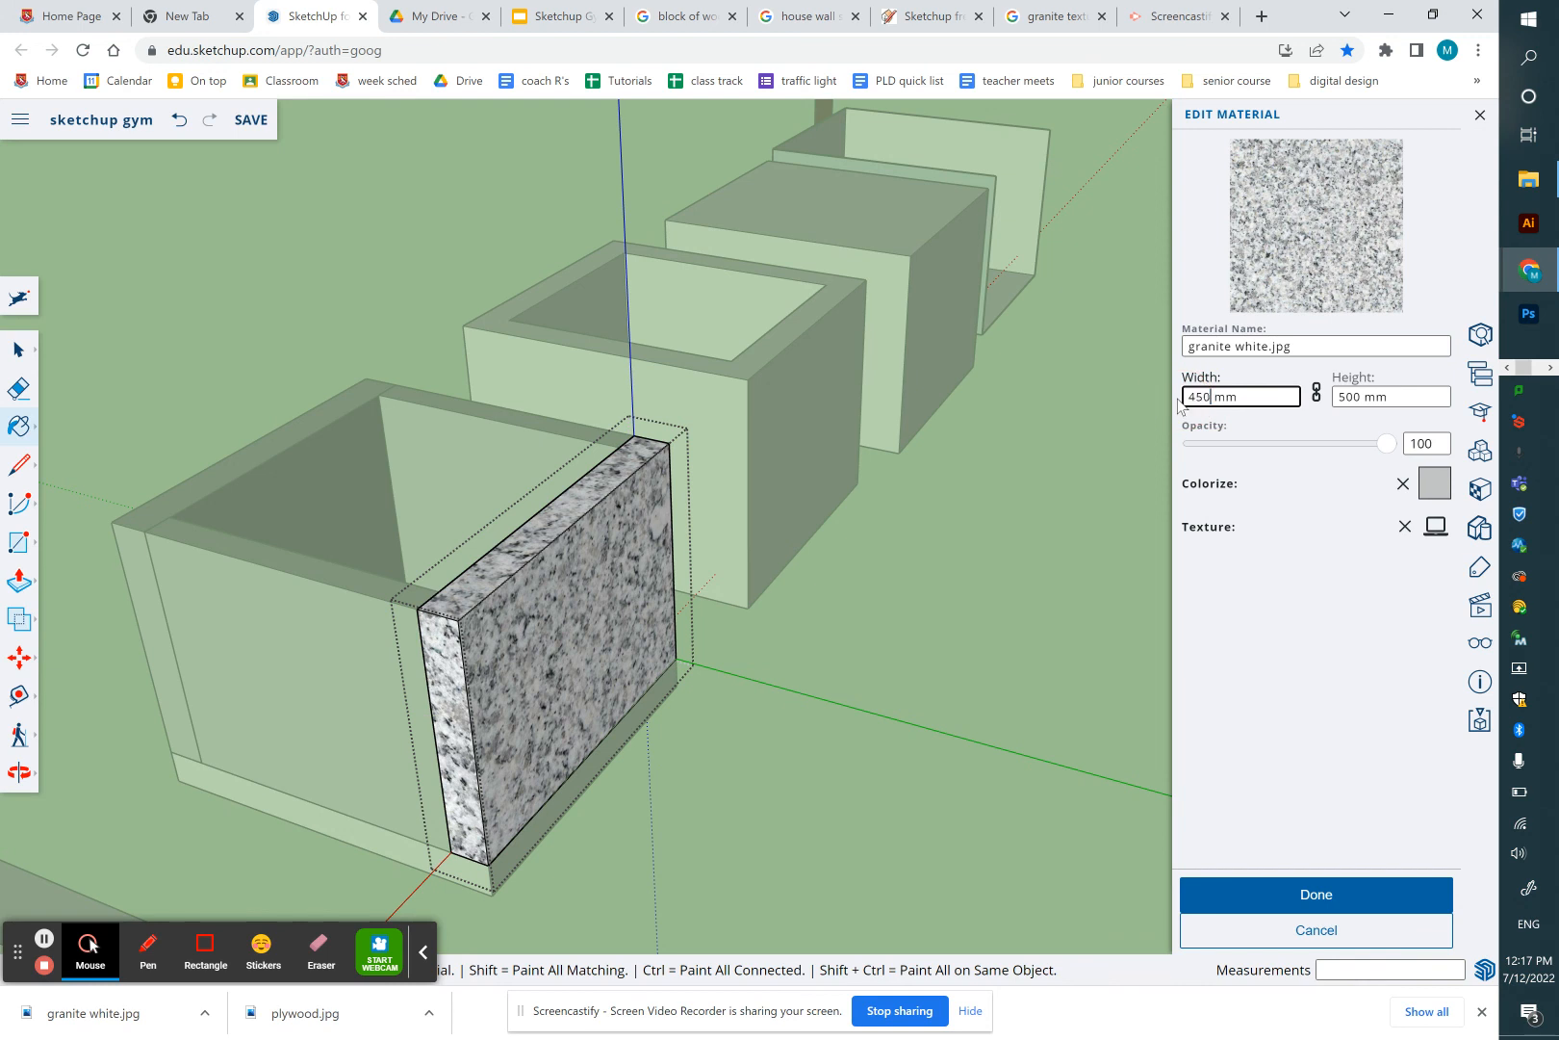
key("Return")
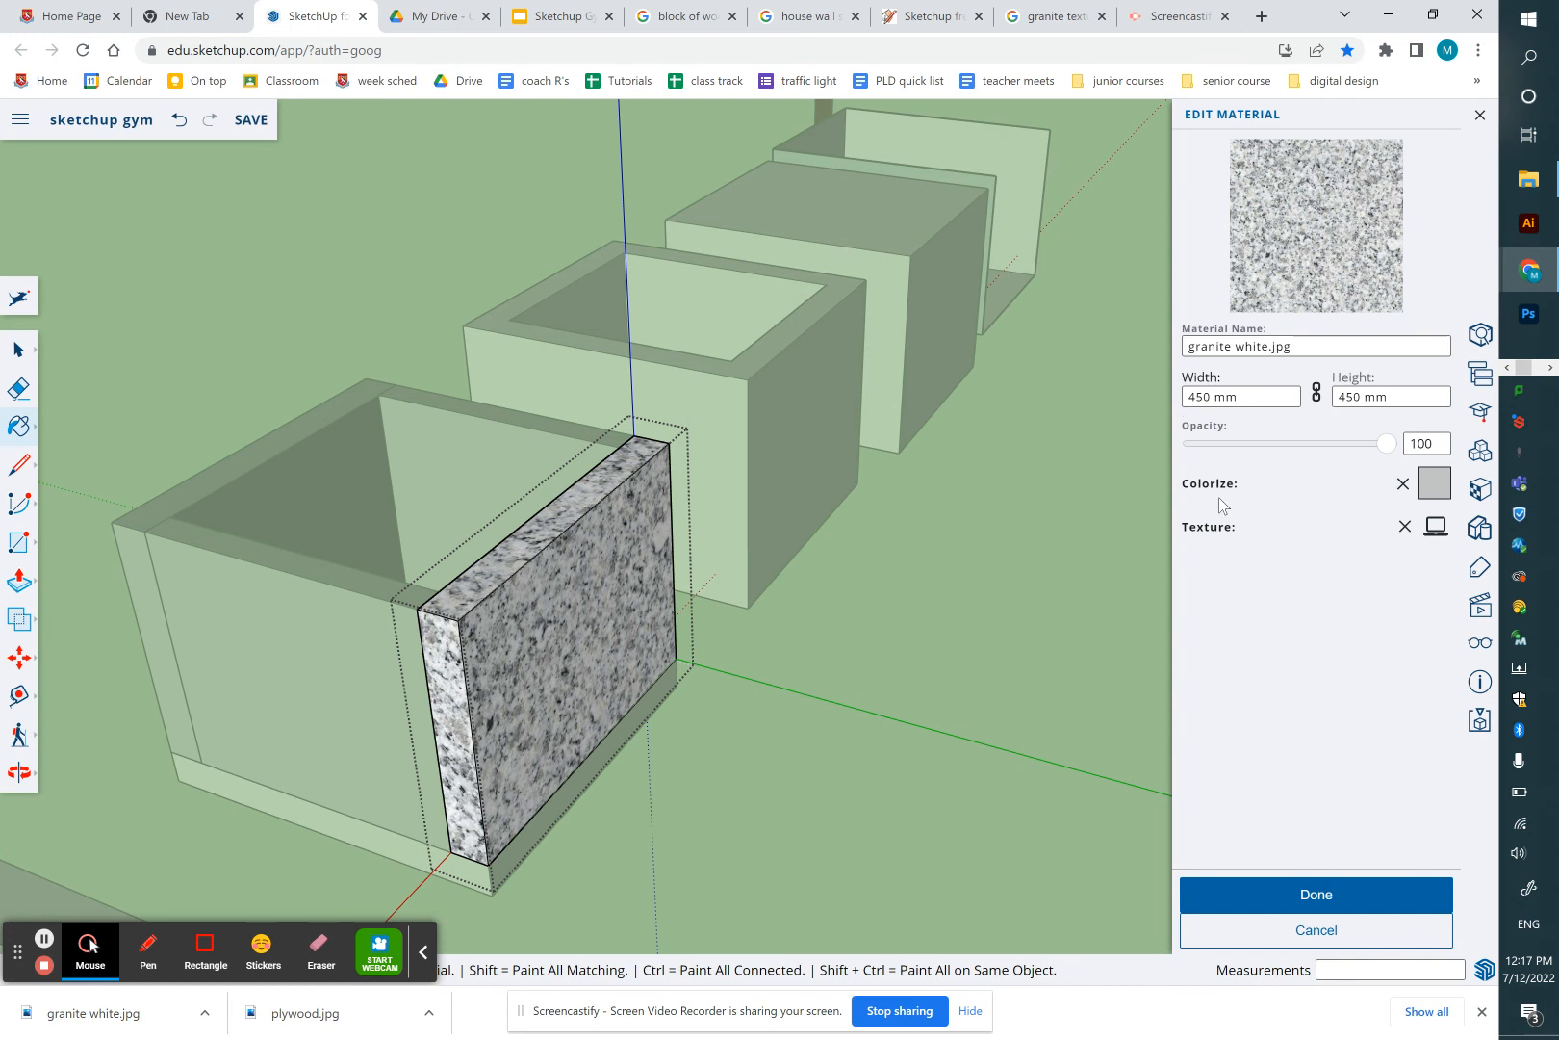
left_click(1295, 895)
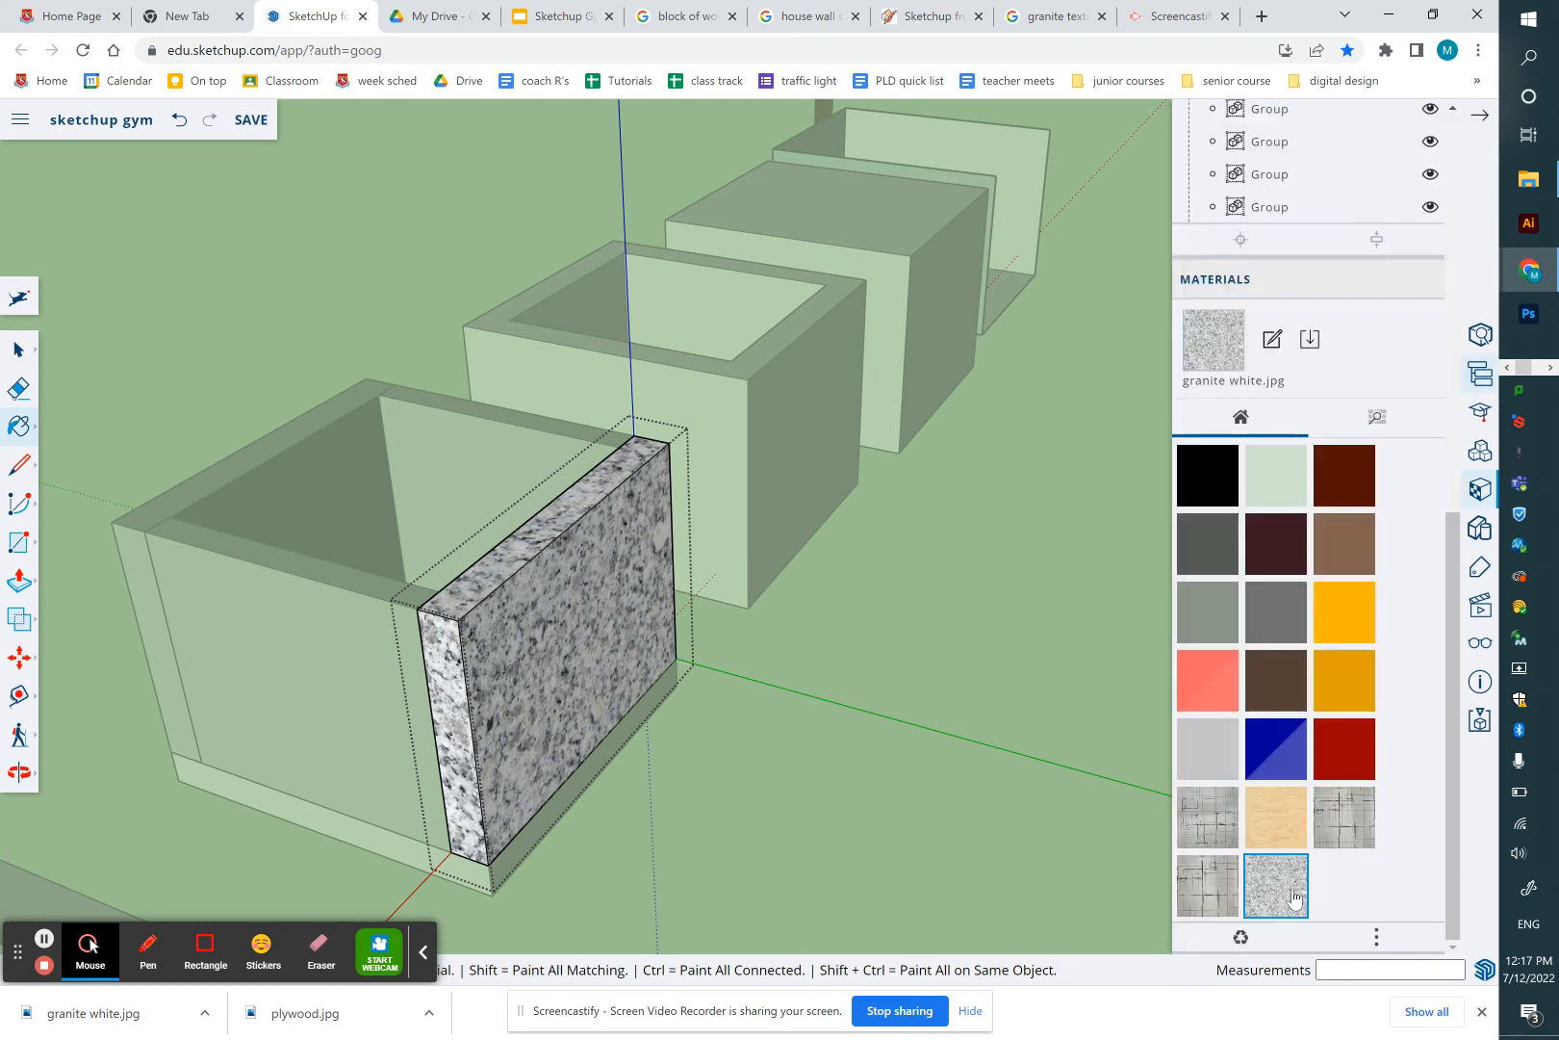
left_click(1282, 882)
key("space")
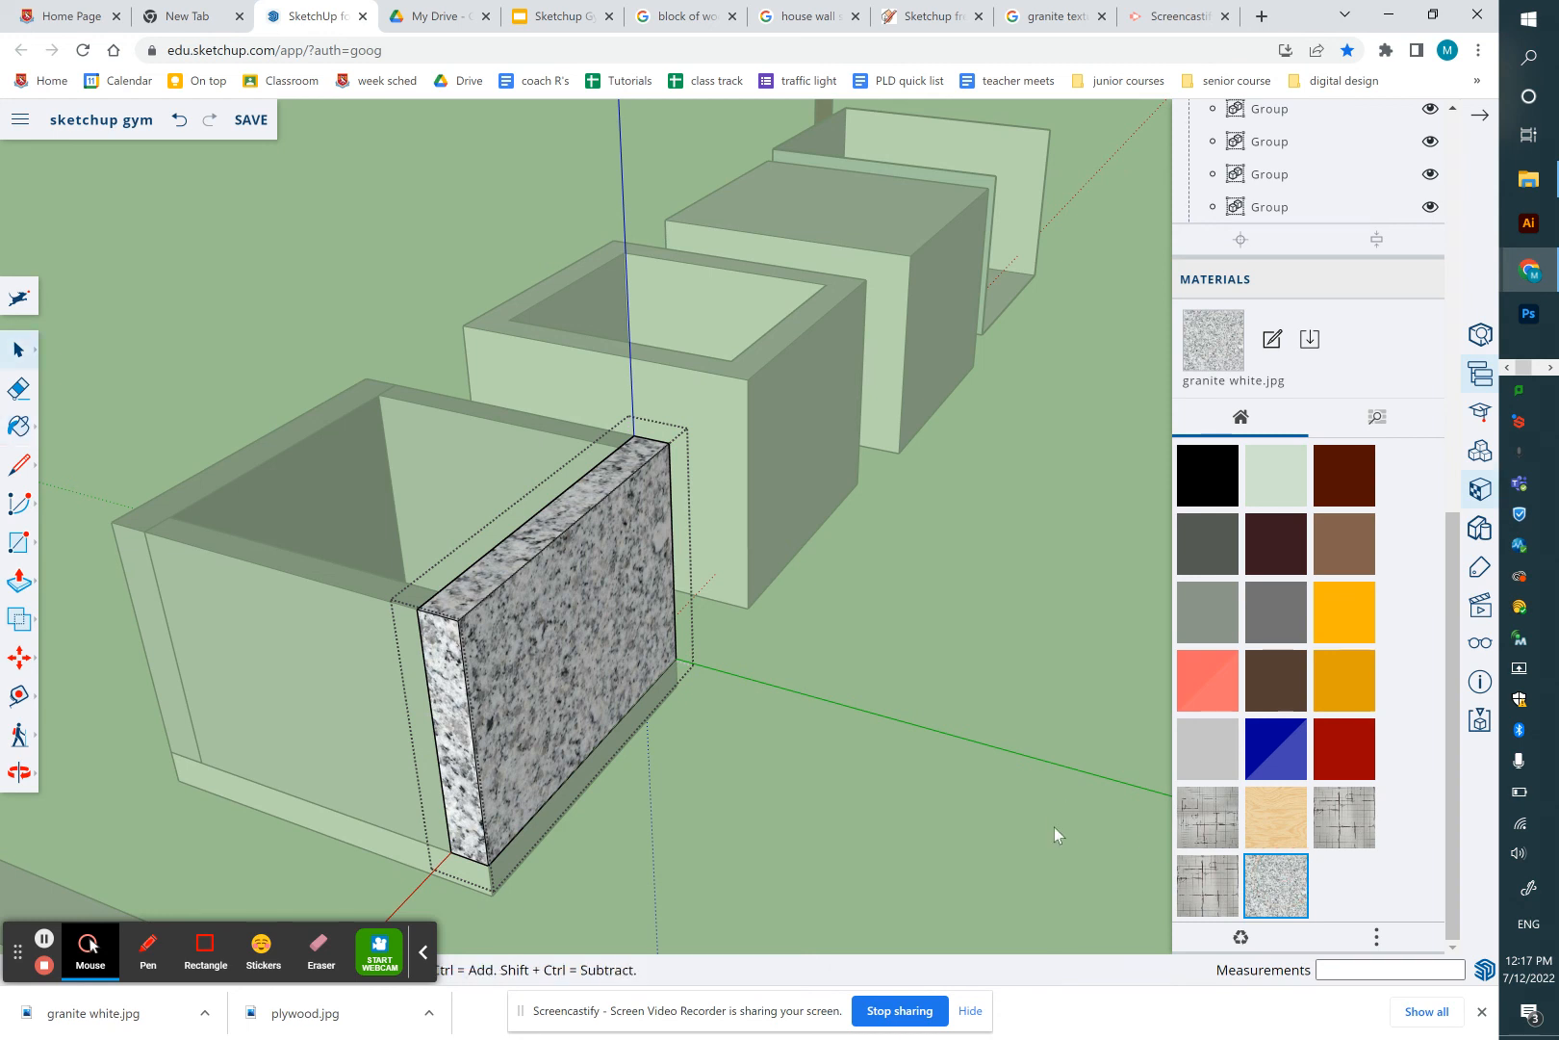
right_click(1054, 827)
left_click(960, 812)
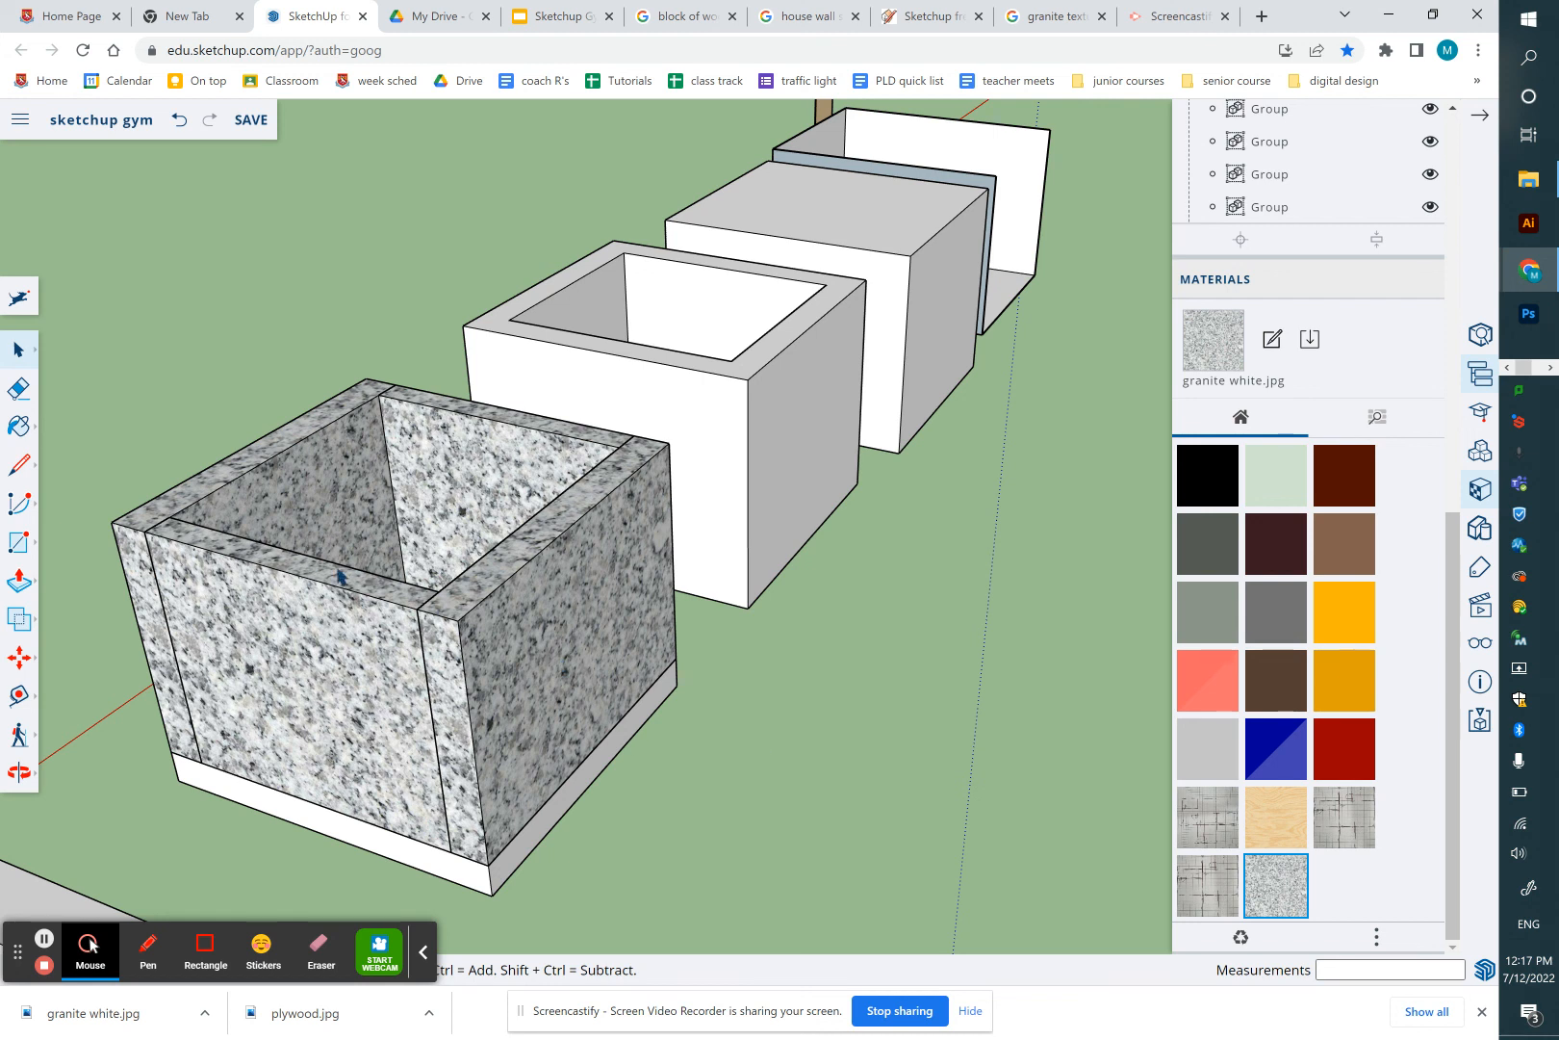
Open the side panel group nearest the neighbouring hollow box, push its inner face to thin the panel slightly, and close the group
middle_click_drag(717, 376, 386, 654)
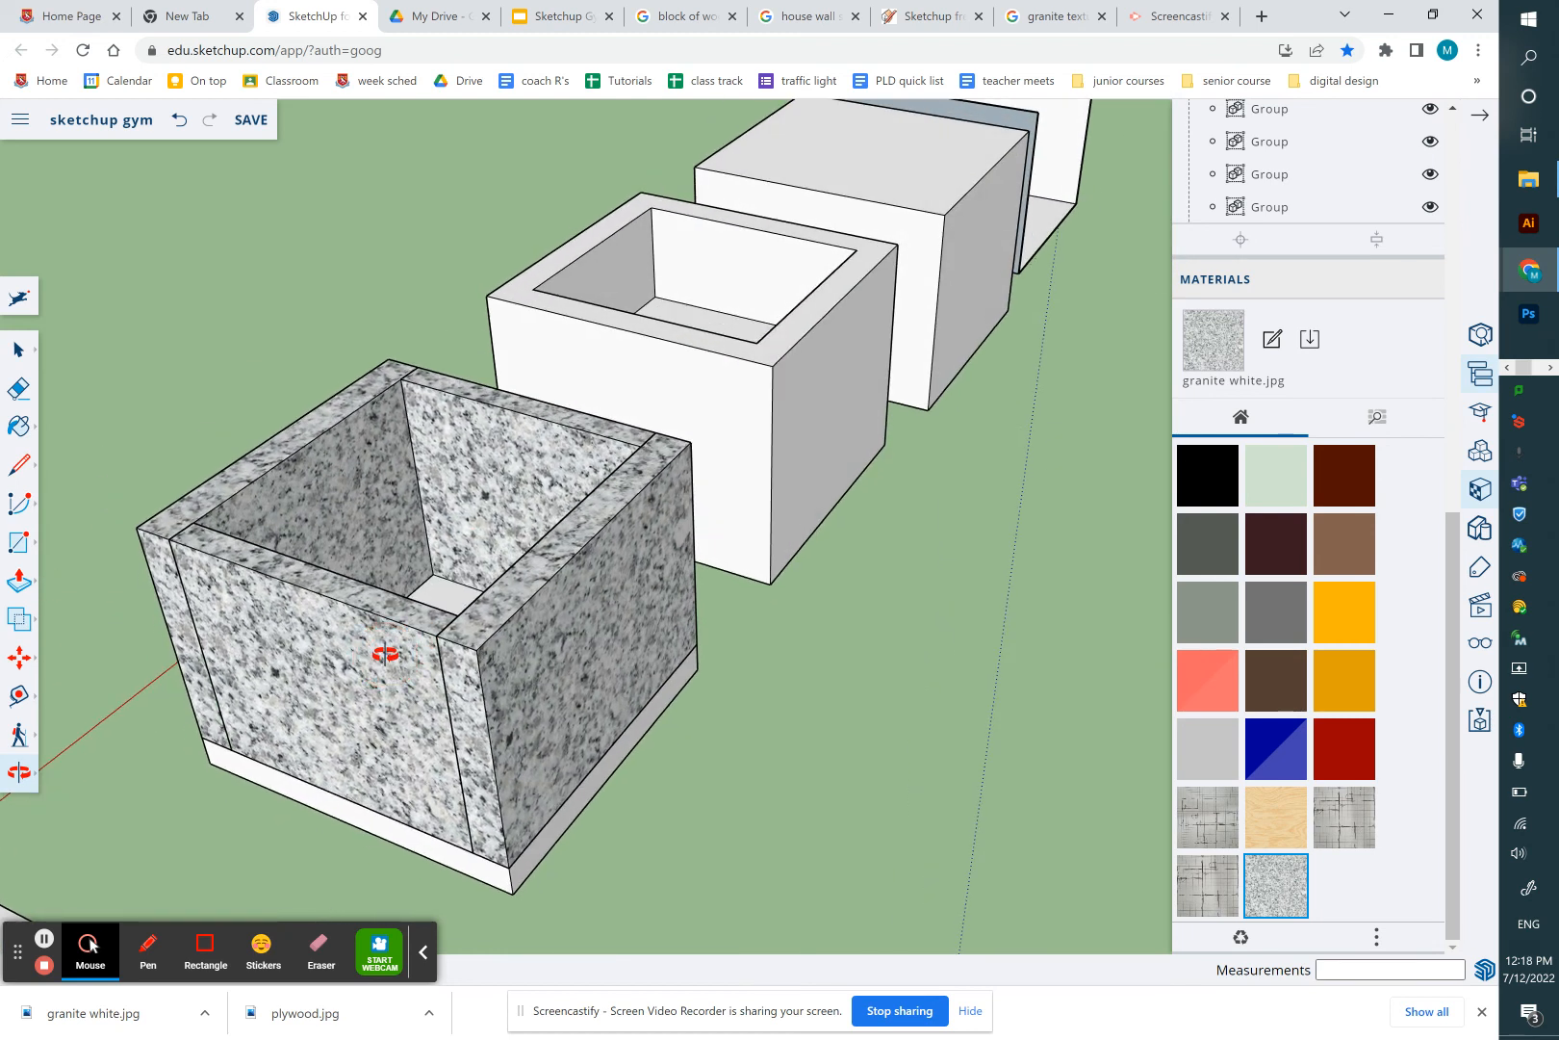
left_click_drag(625, 560, 385, 658)
left_click_drag(458, 604, 135, 472)
left_click(18, 349)
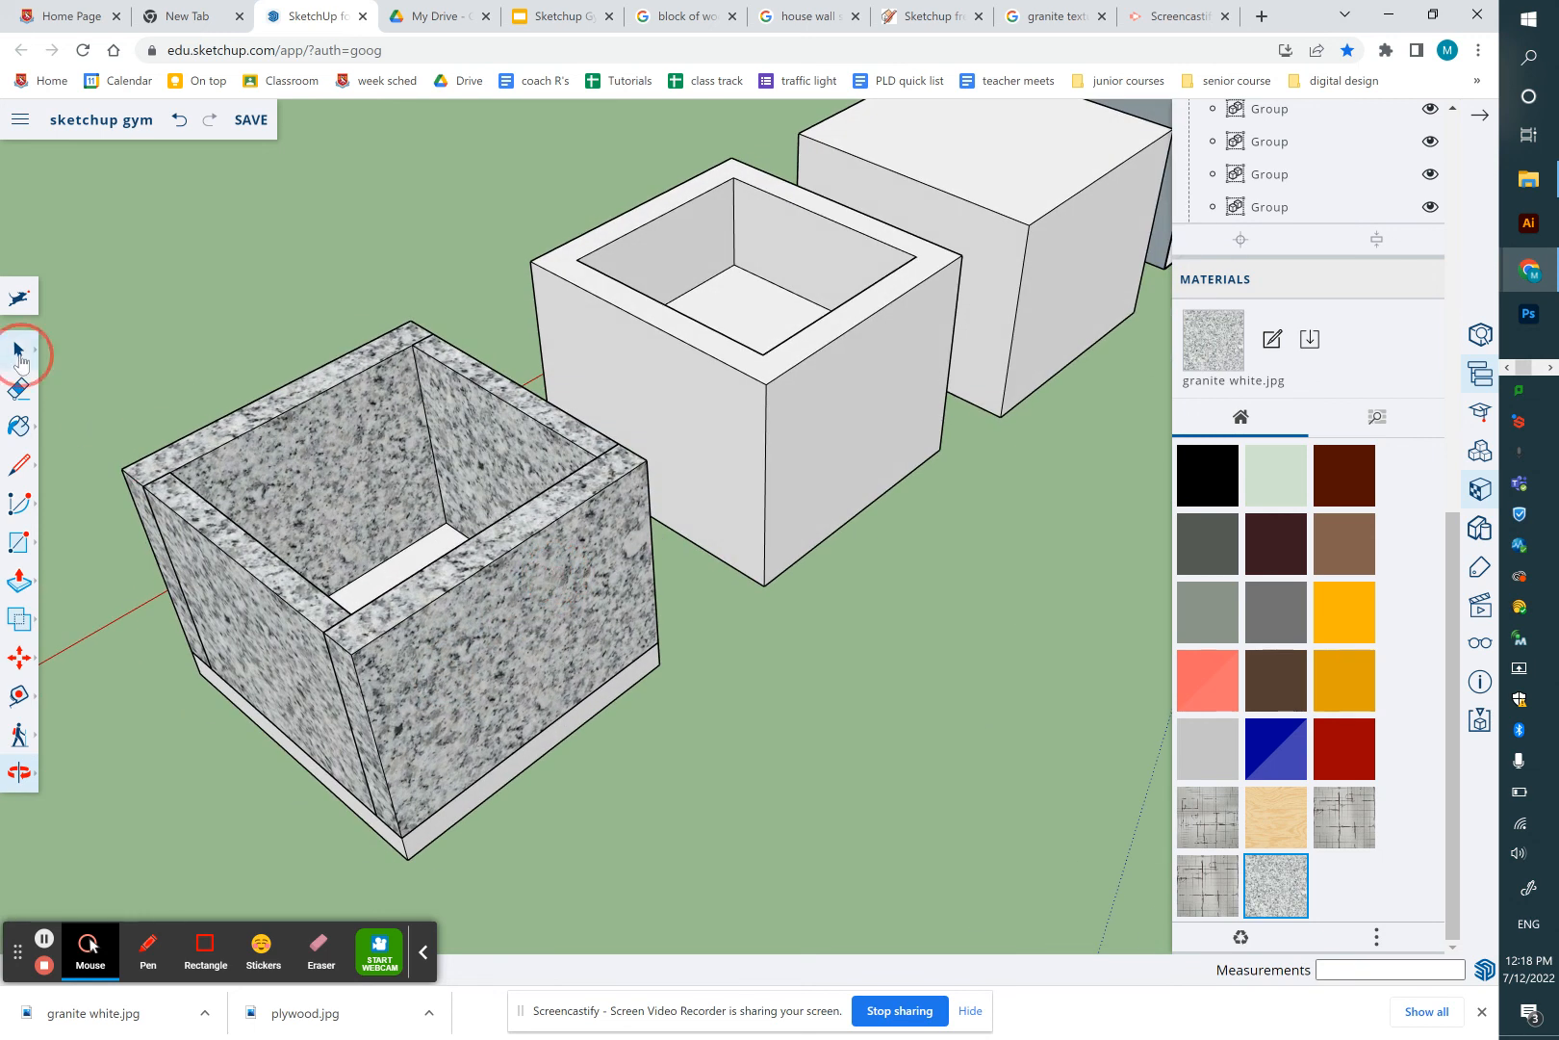
left_click(449, 435)
double_click(449, 435)
key("p")
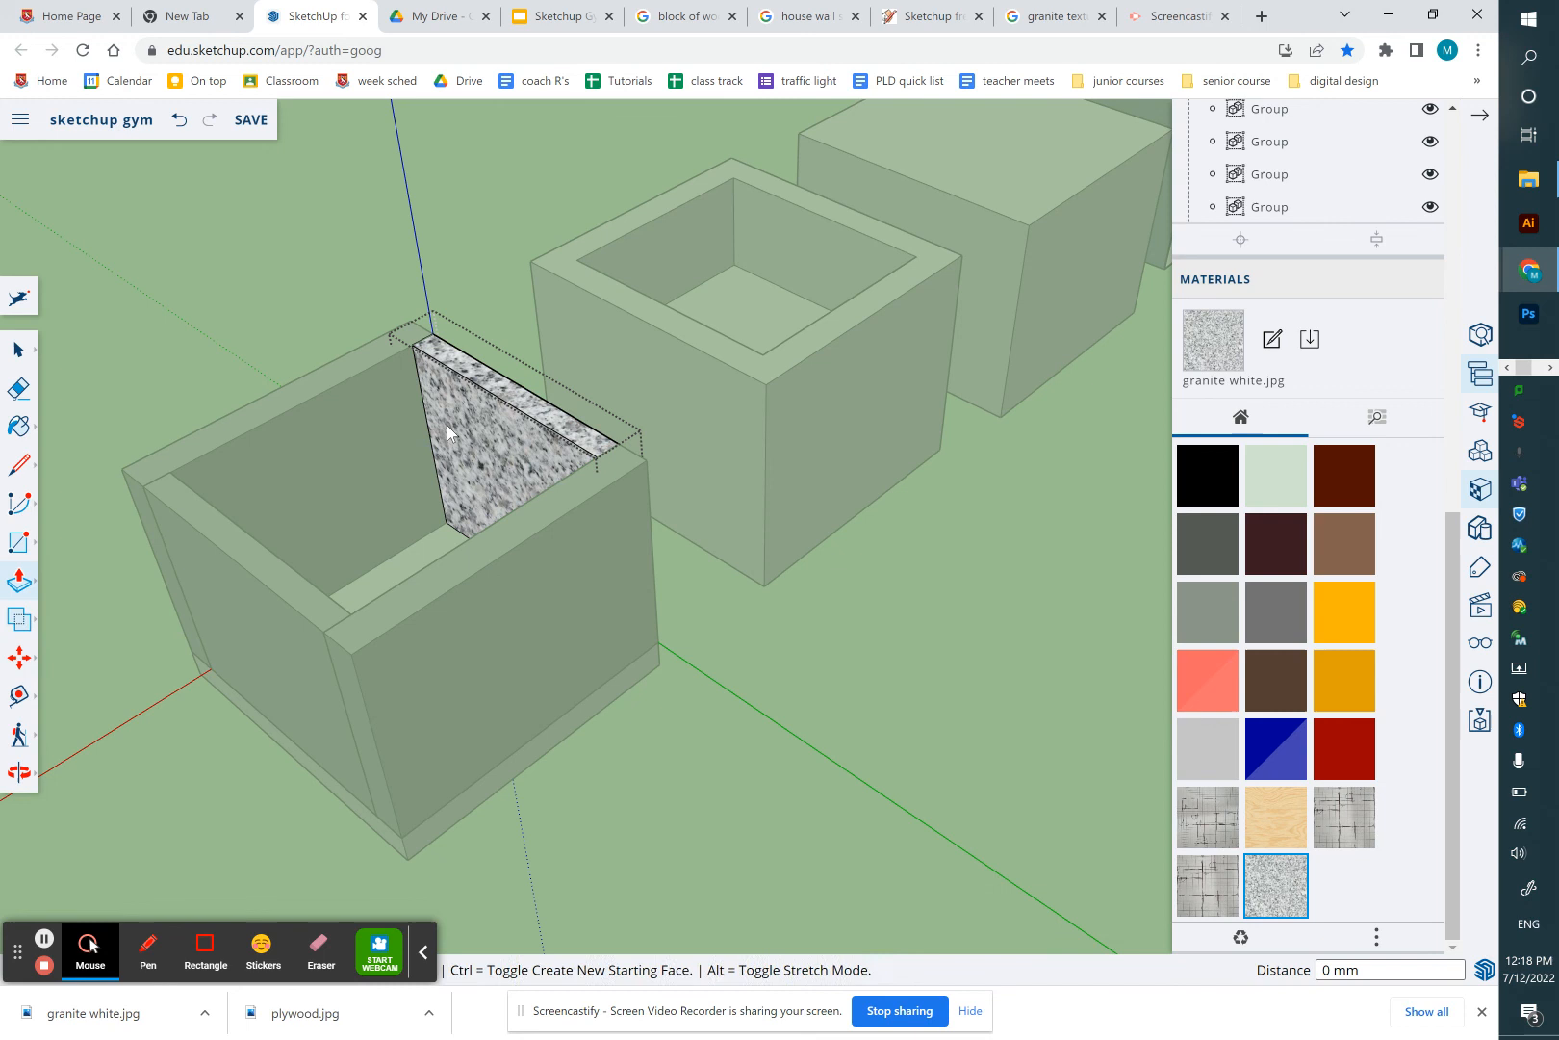
left_click_drag(452, 418, 425, 400)
left_click(15, 347)
left_click(212, 352)
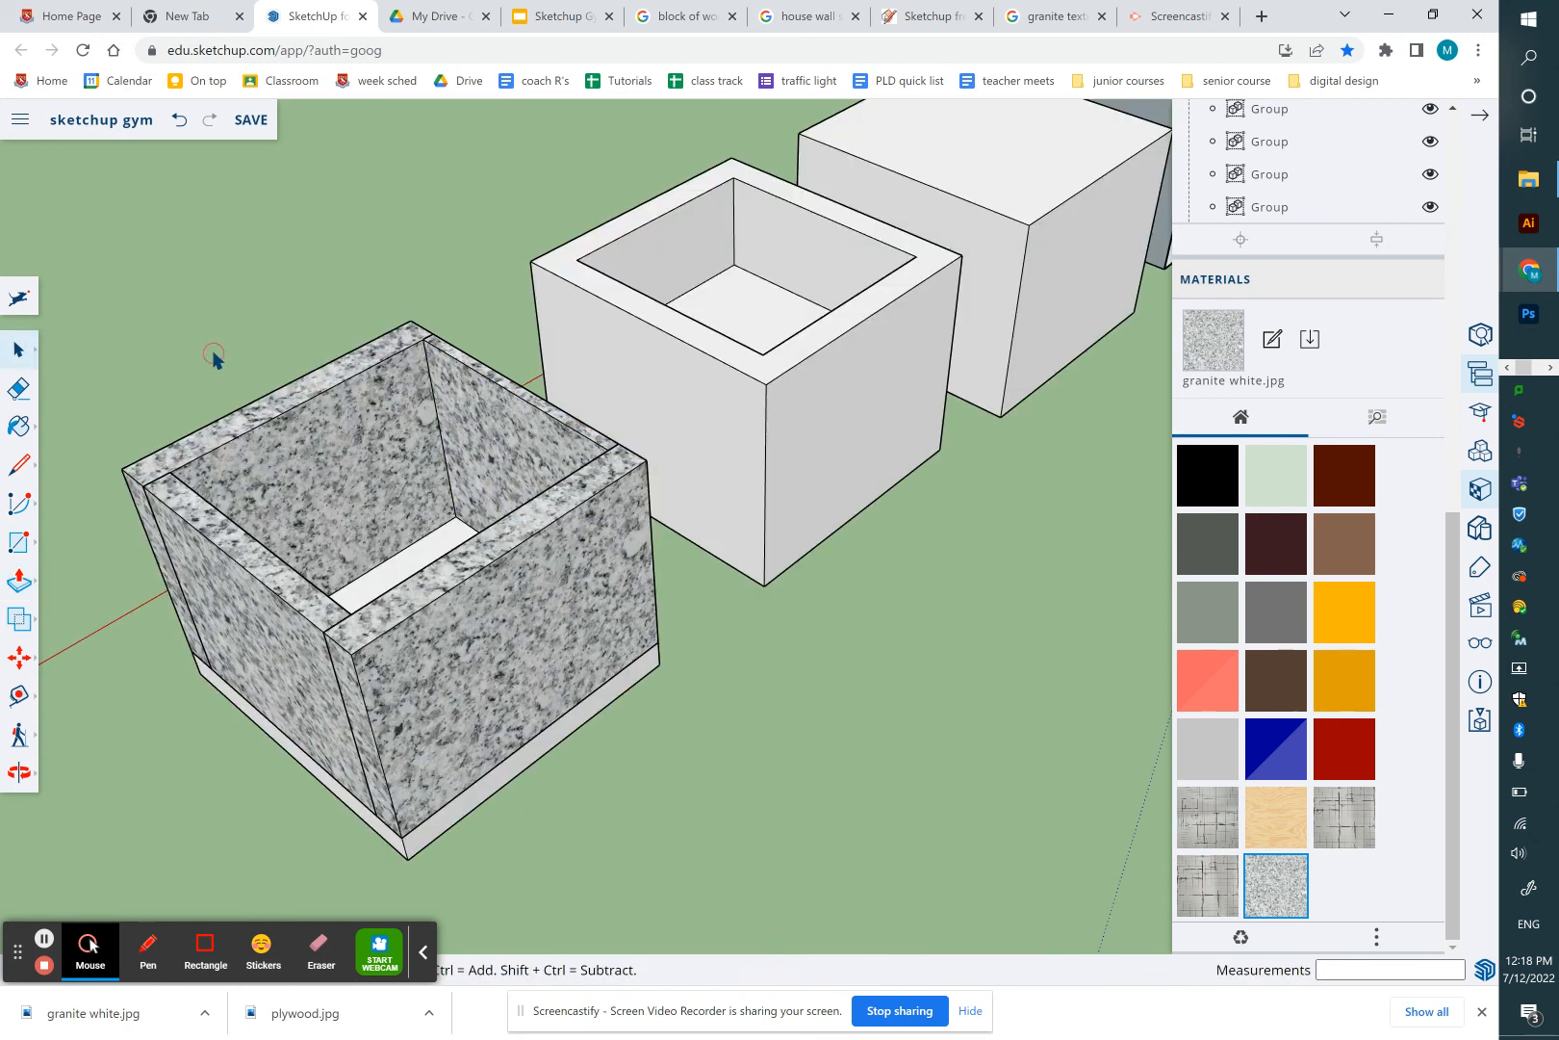
key("o")
left_click_drag(407, 581, 960, 619)
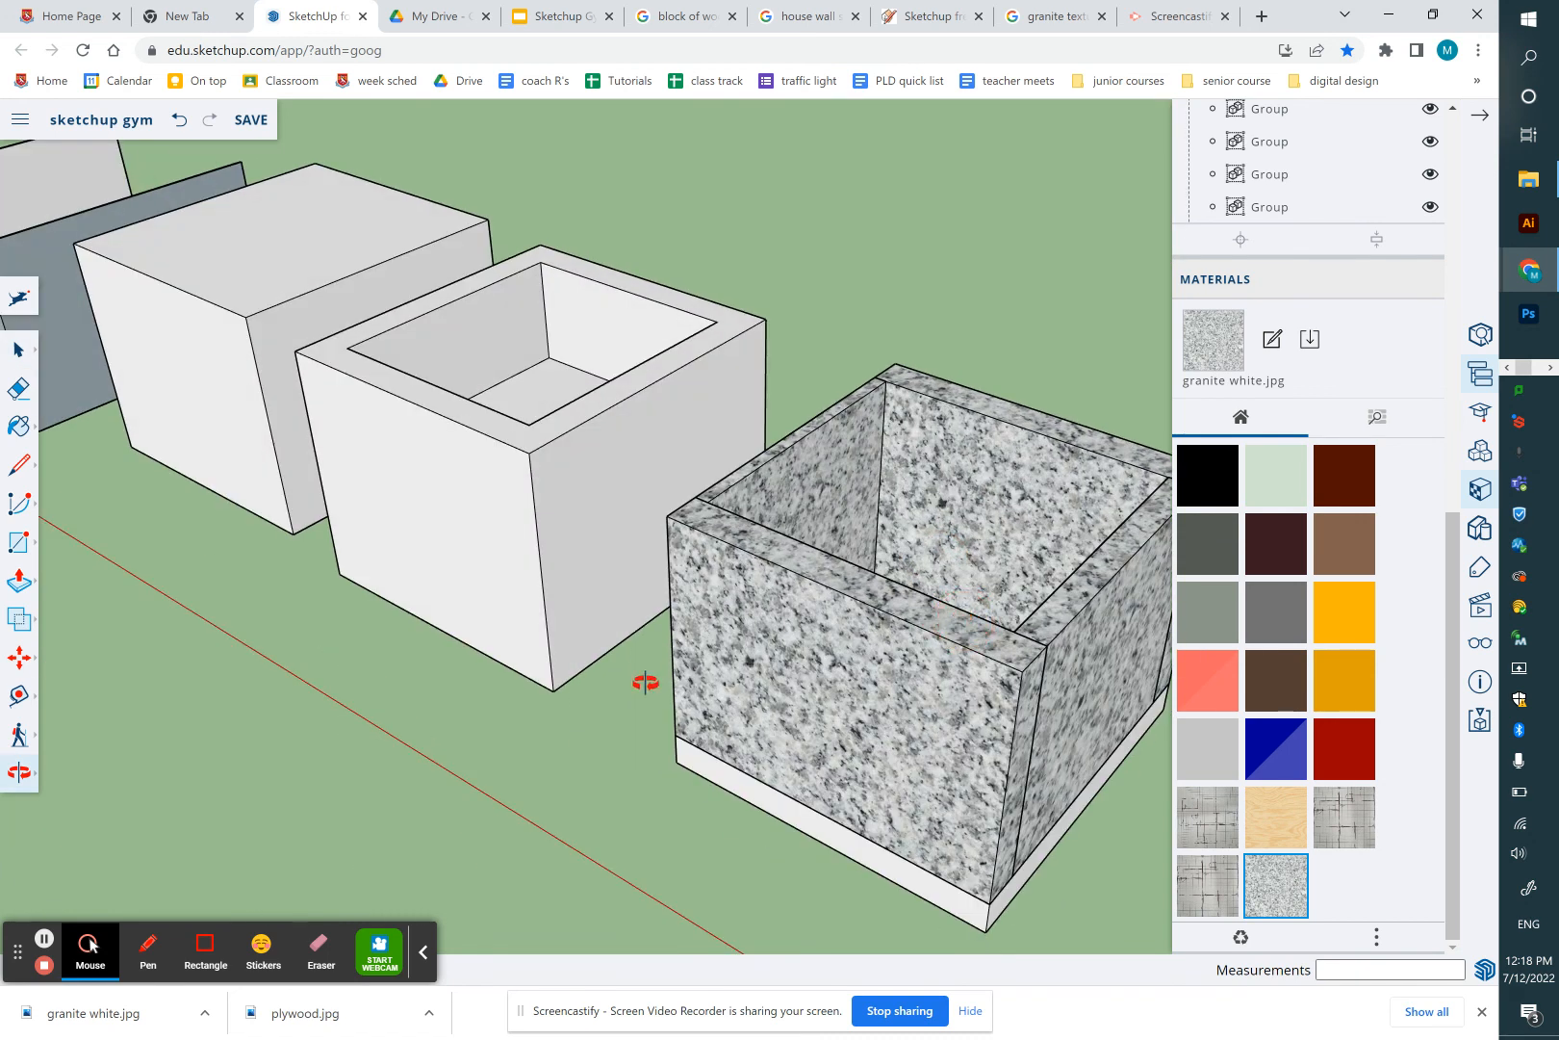